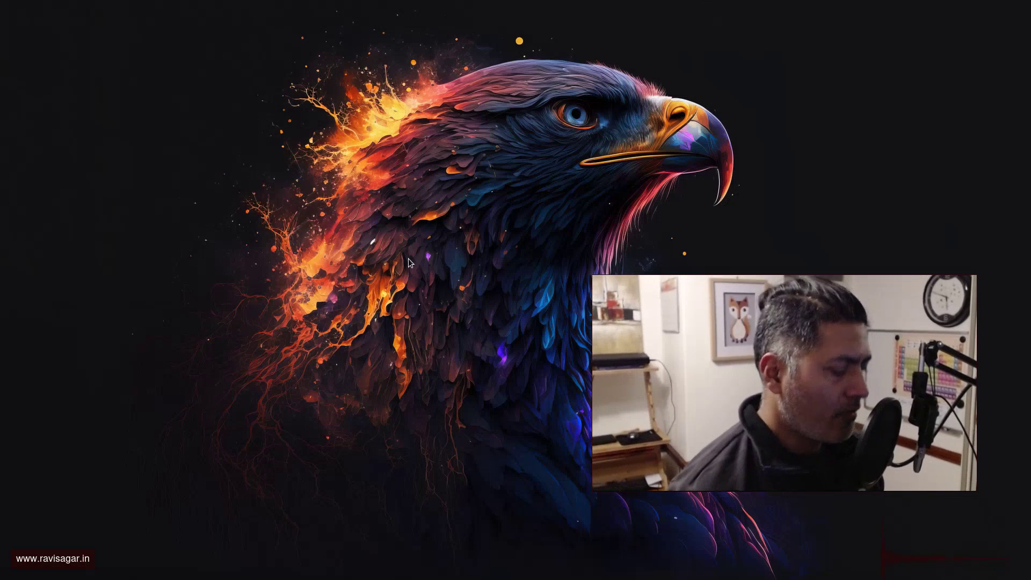
# Launch Kdenlive from the application launcher.
pyautogui.press('super+p')
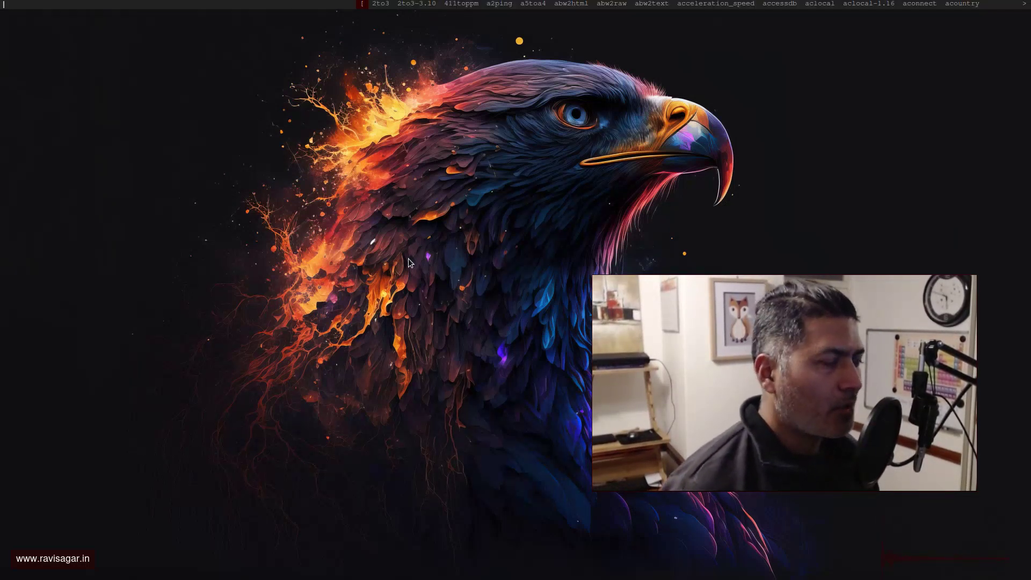
pyautogui.write('kdeve')
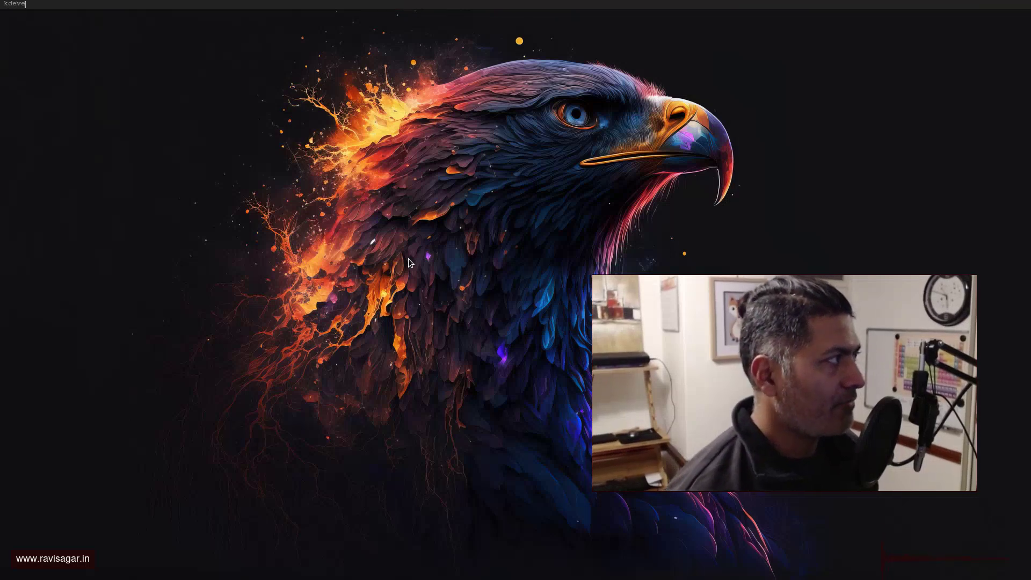
pyautogui.press('BackSpace')
pyautogui.press('BackSpace')
pyautogui.write('n')
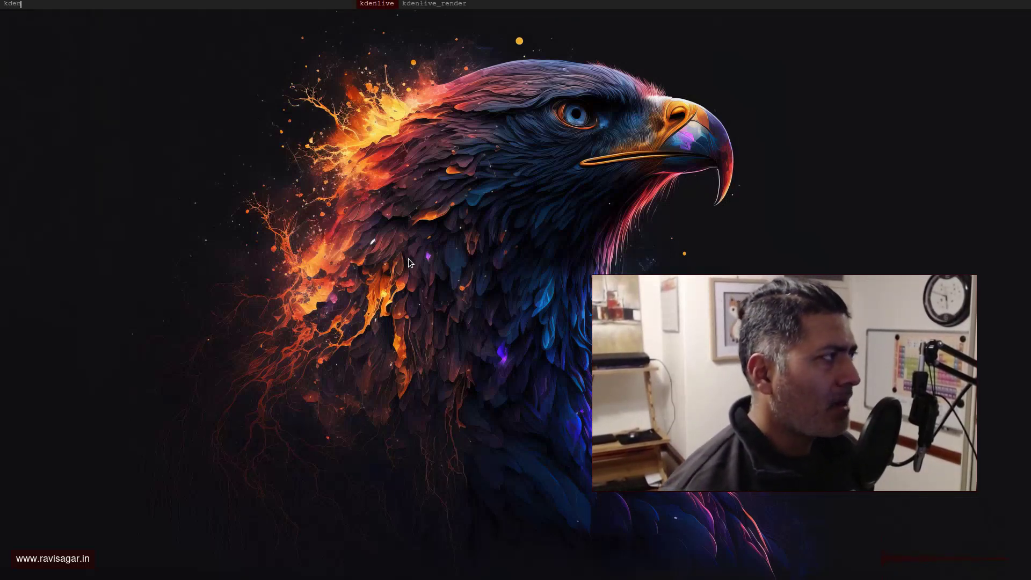
pyautogui.press('Return')
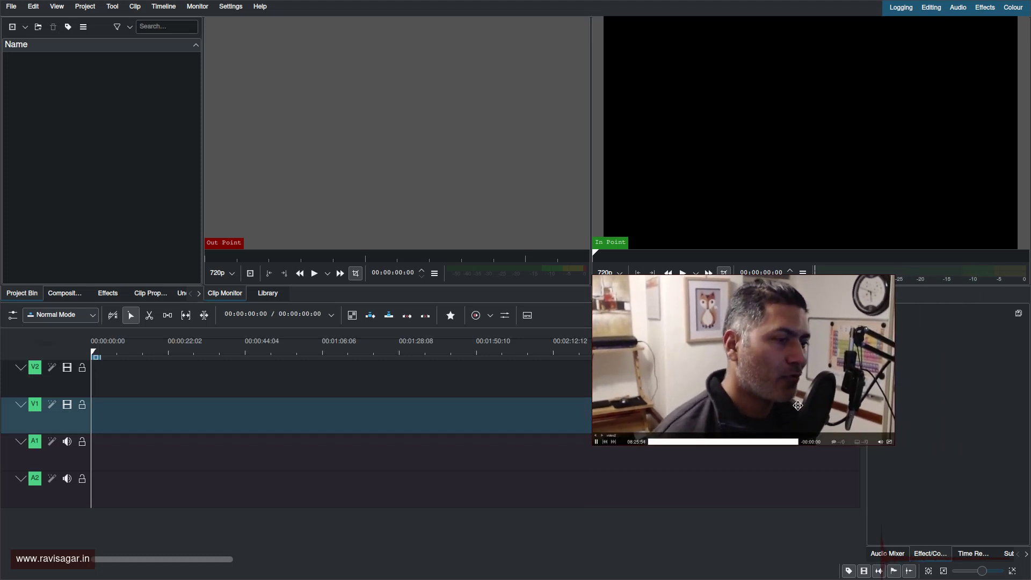
# Open the recent project sparxsys-intro.kdenlive stored in the myfiles/kdenlive folder.
pyautogui.click(10, 8)
pyautogui.moveTo(89, 52)
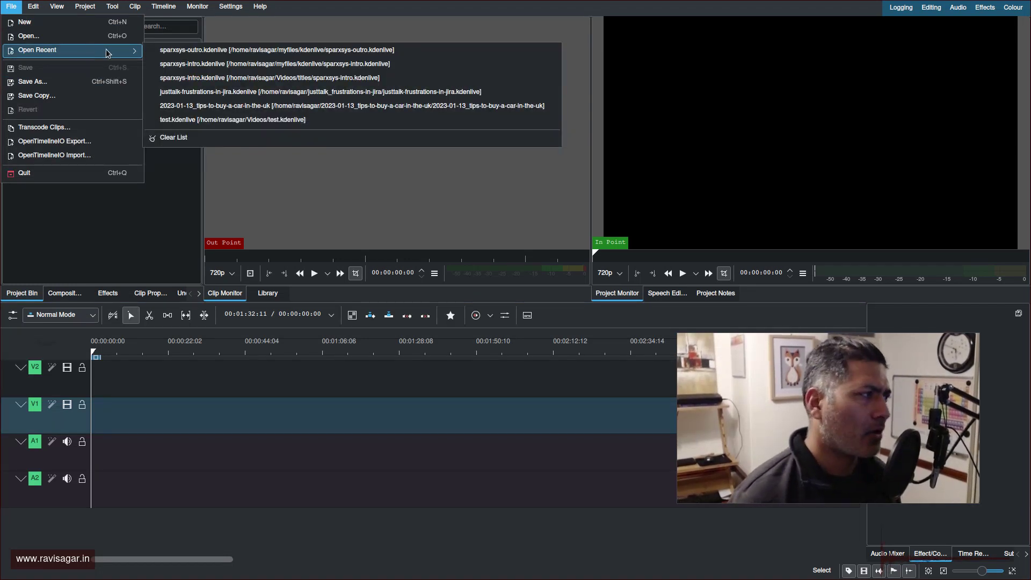
pyautogui.click(256, 70)
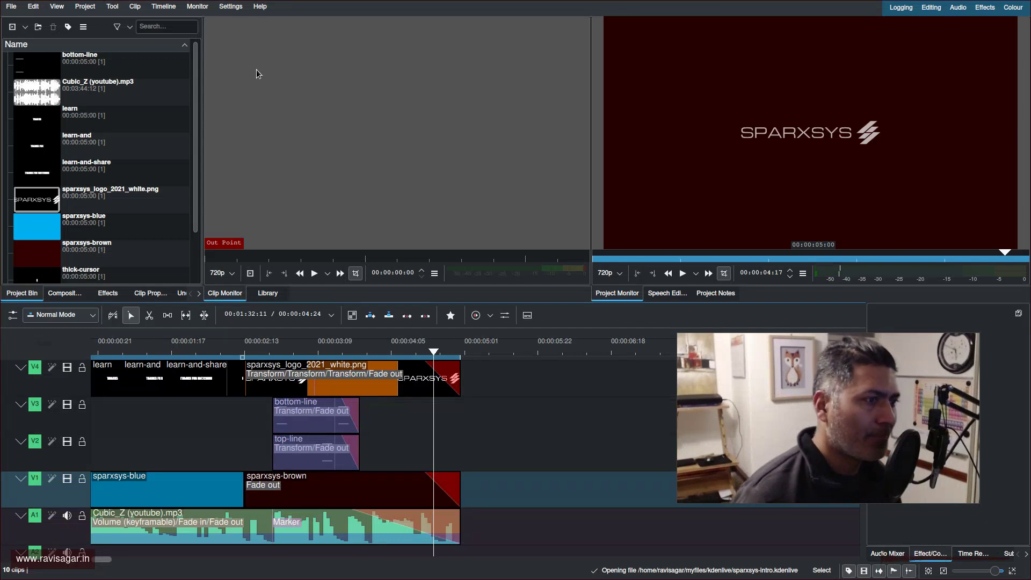
# Return the playhead to the timeline start and enlarge the project monitor by narrowing the clip monitor and reducing the timeline's height.
pyautogui.click(123, 353)
pyautogui.press('Home')
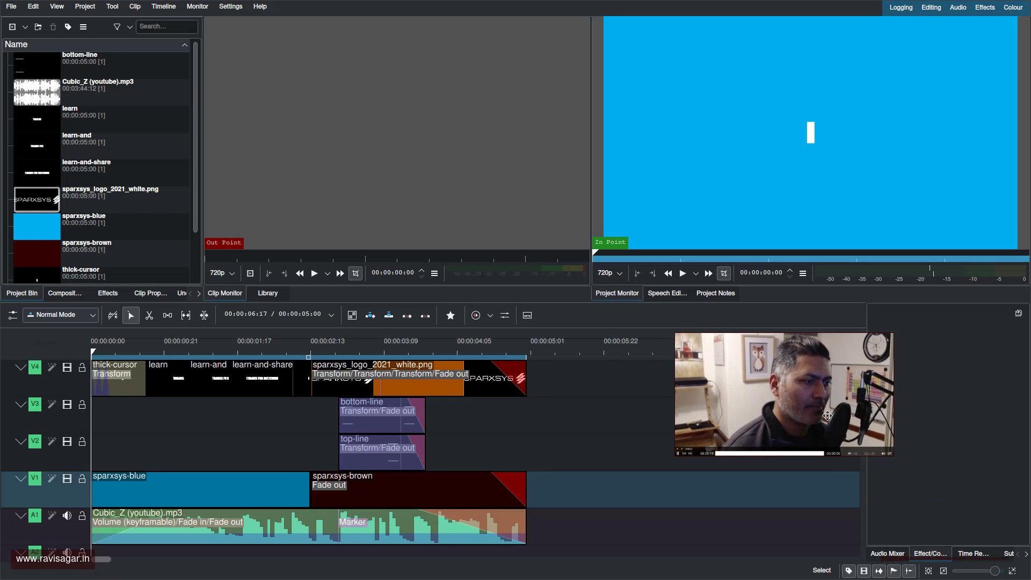
pyautogui.moveTo(590, 169); pyautogui.dragTo(410, 173)
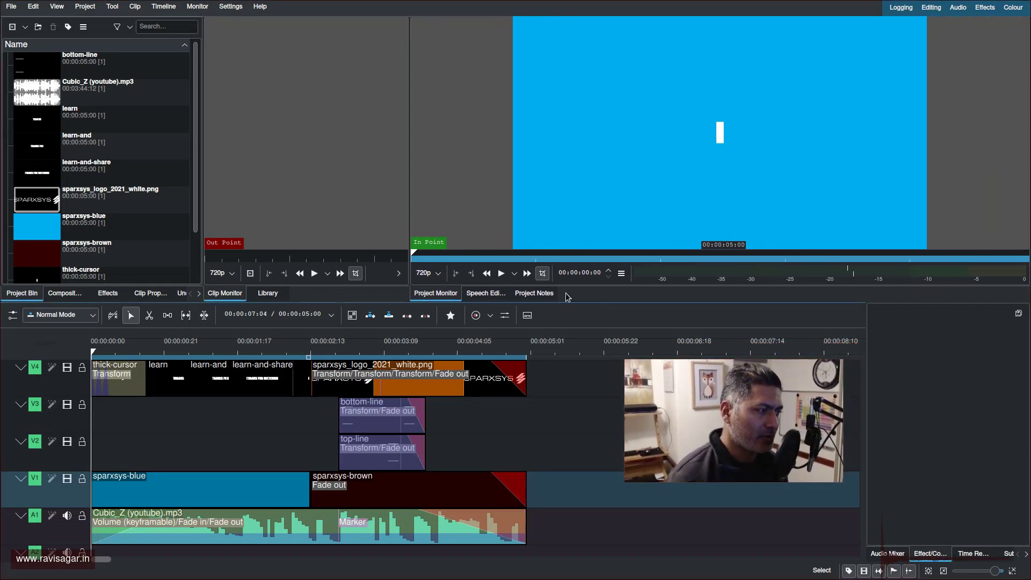
pyautogui.moveTo(557, 302); pyautogui.dragTo(555, 361)
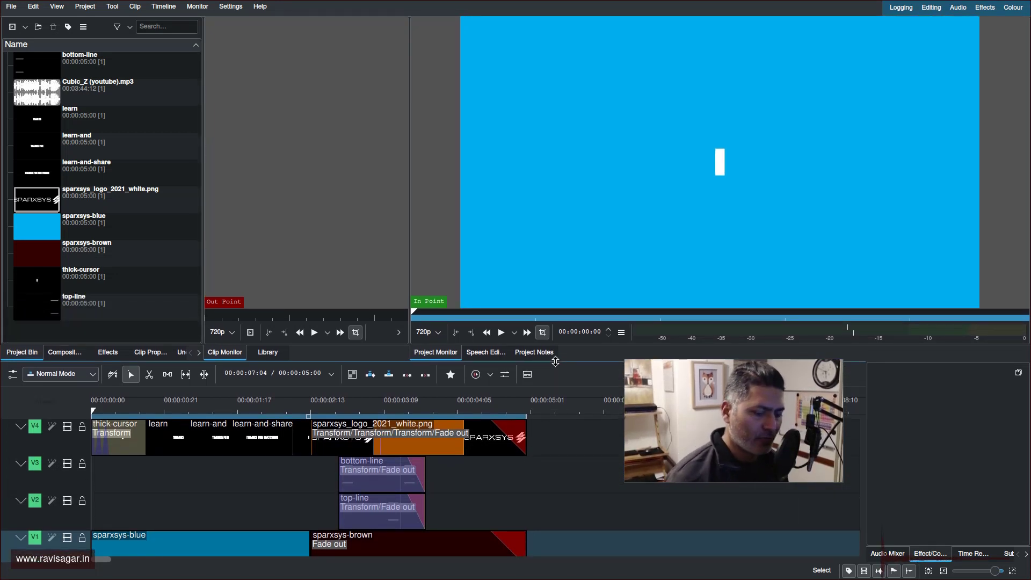
# Play the intro and lower the master volume to -20.75 dB in the audio mixer.
pyautogui.click(888, 553)
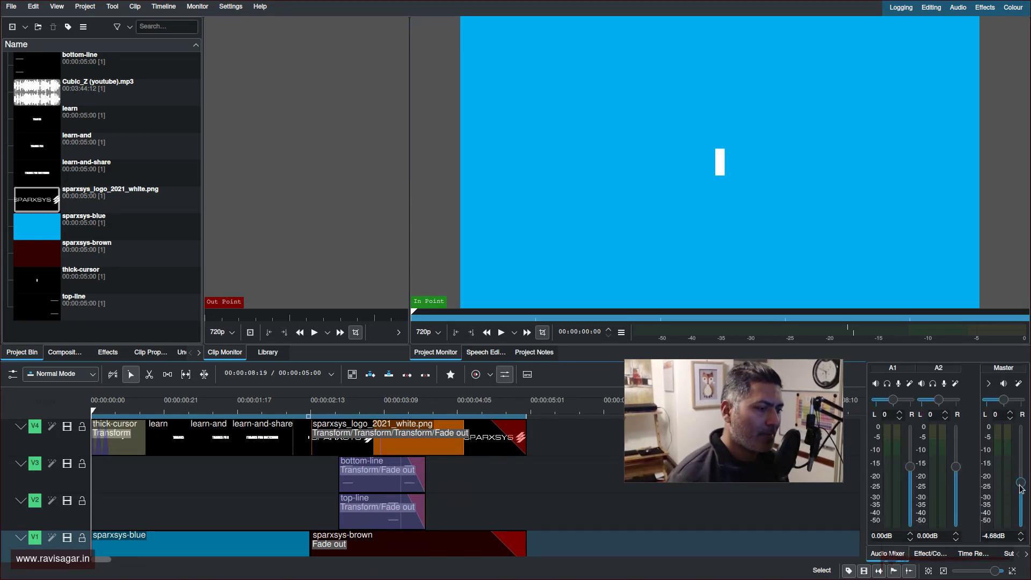
pyautogui.moveTo(1020, 487); pyautogui.dragTo(1022, 516)
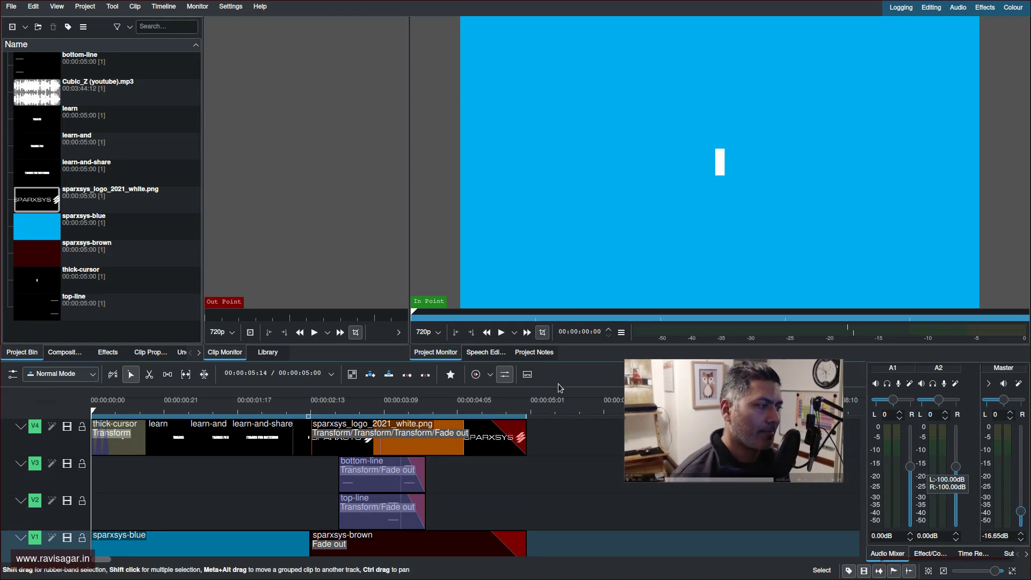
pyautogui.click(507, 339)
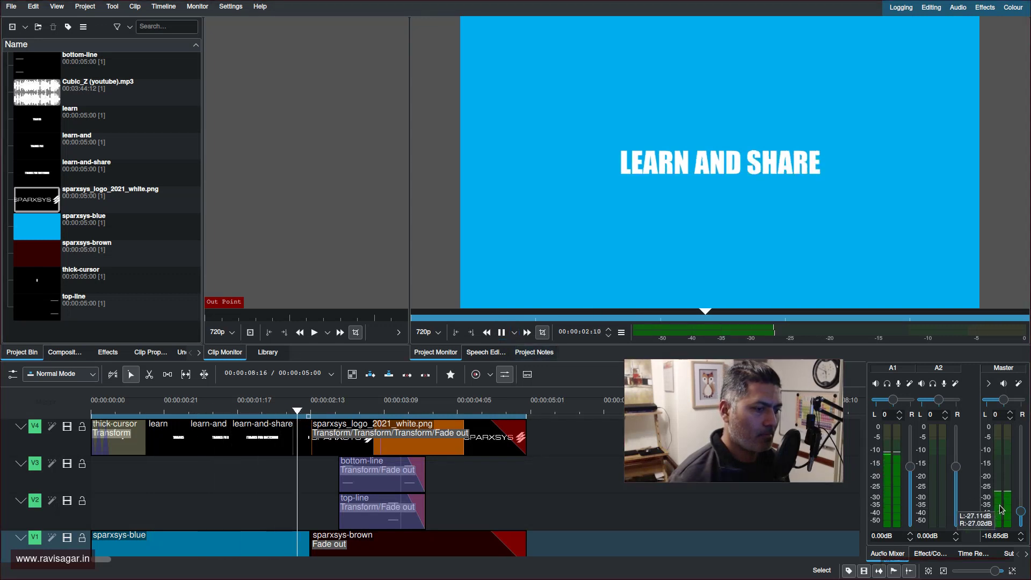
pyautogui.scroll(-3, 1024, 520)
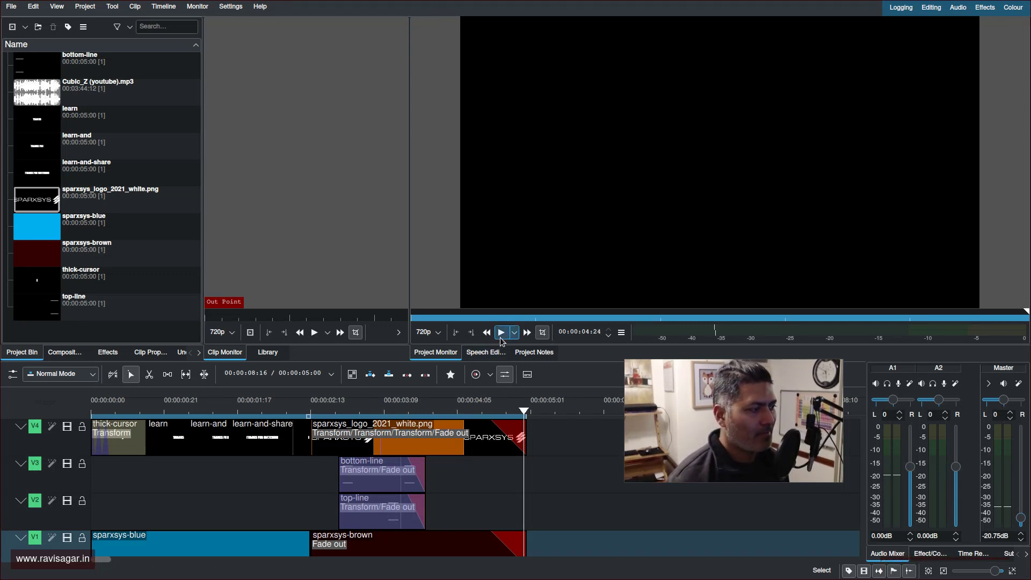
# Replay the intro animation from the beginning of the timeline.
pyautogui.press('Home')
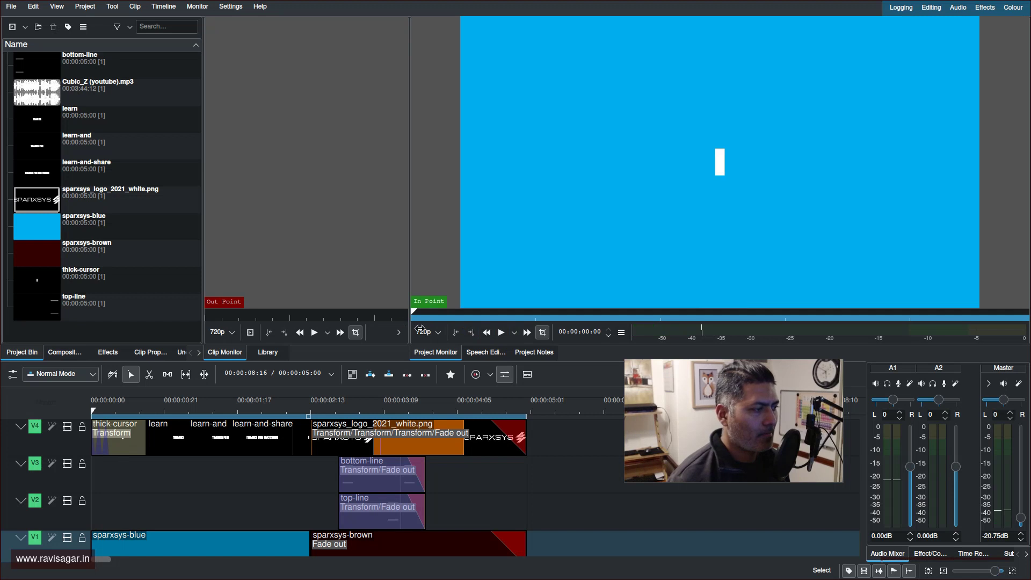
pyautogui.click(499, 334)
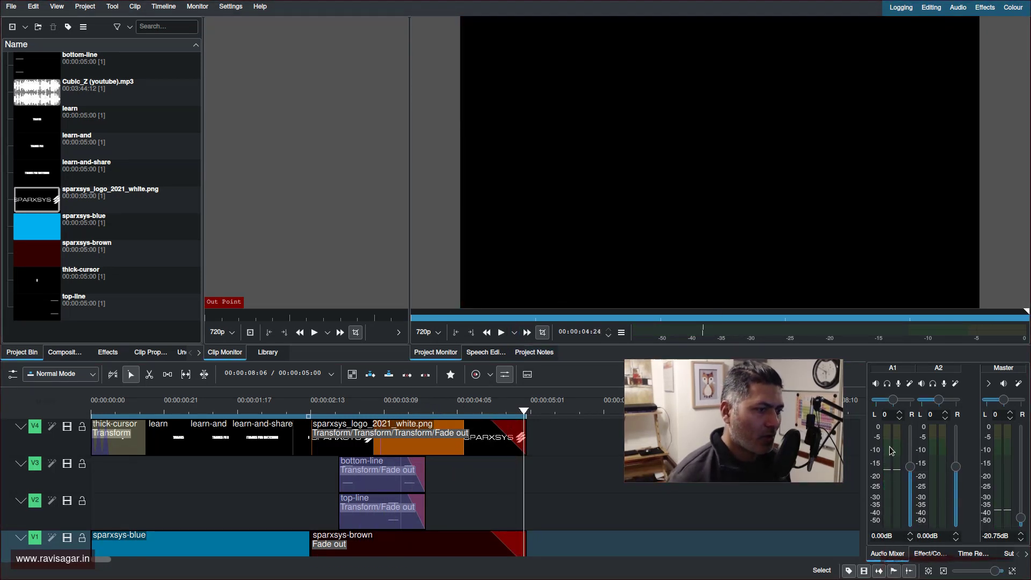
pyautogui.moveTo(742, 409); pyautogui.dragTo(849, 400)
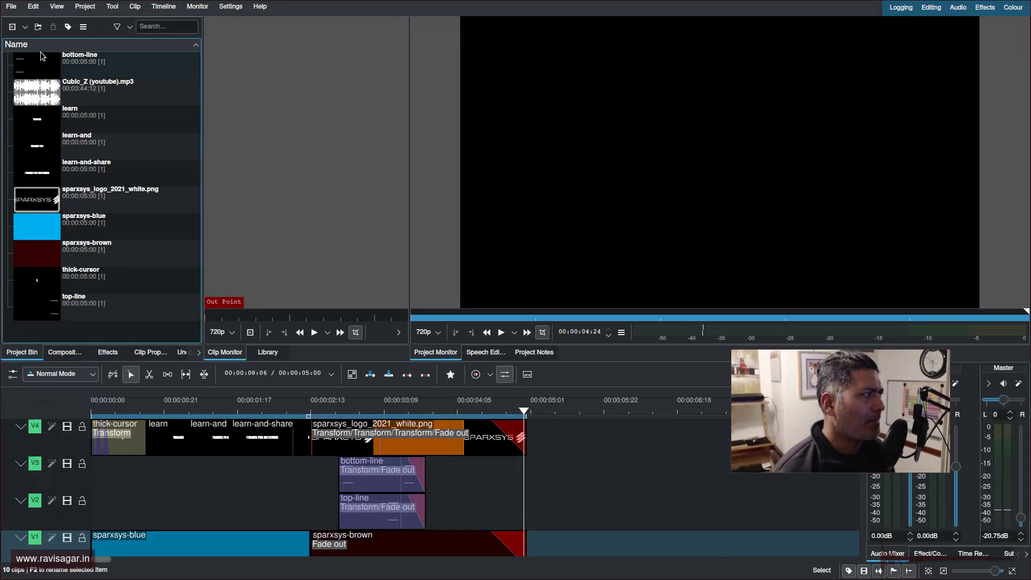
# Create a new project with the default HD 1080p 25 fps profile, discarding the changes to sparxsys-intro.kdenlive.
pyautogui.click(11, 6)
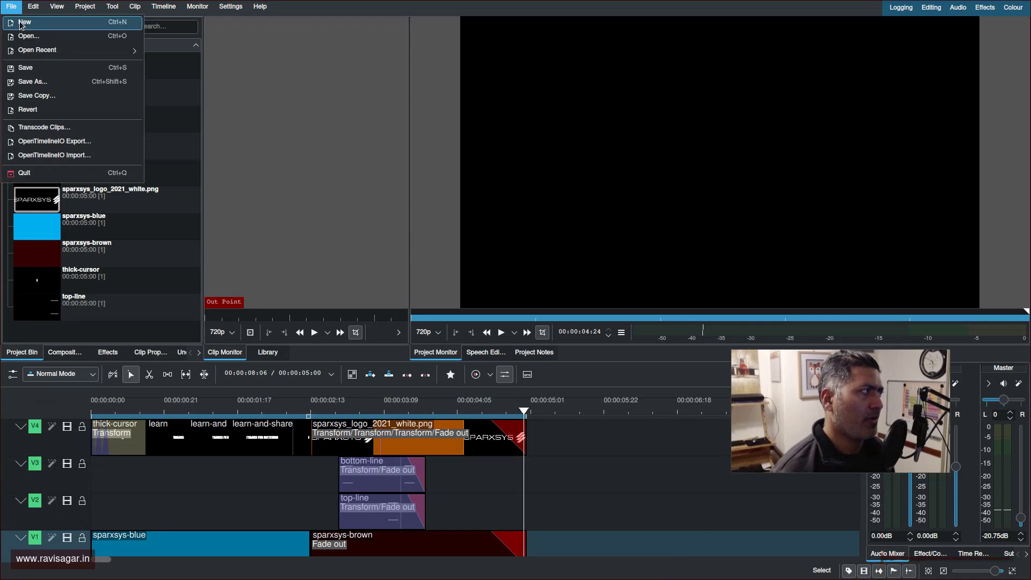
pyautogui.click(34, 24)
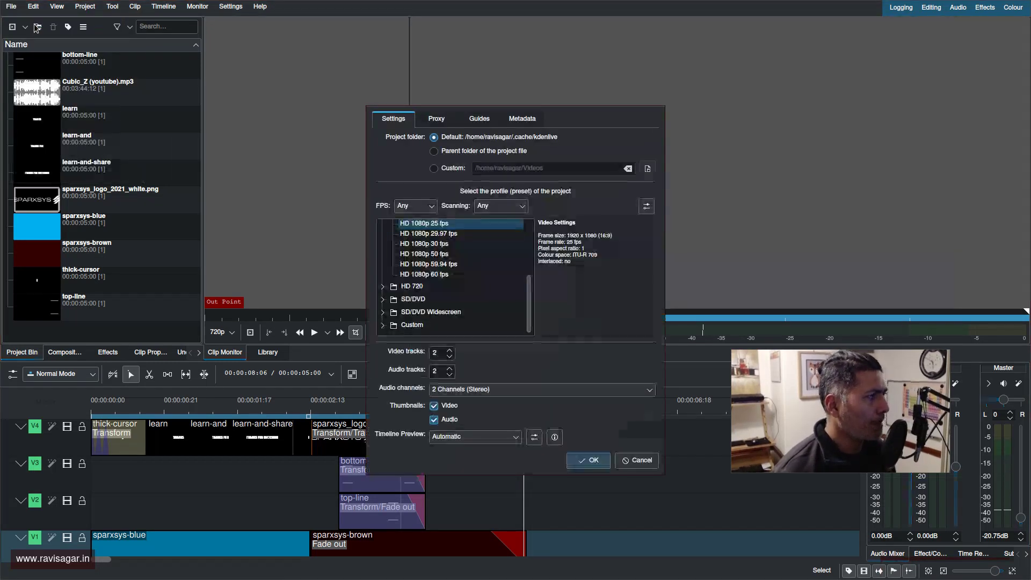
pyautogui.click(591, 460)
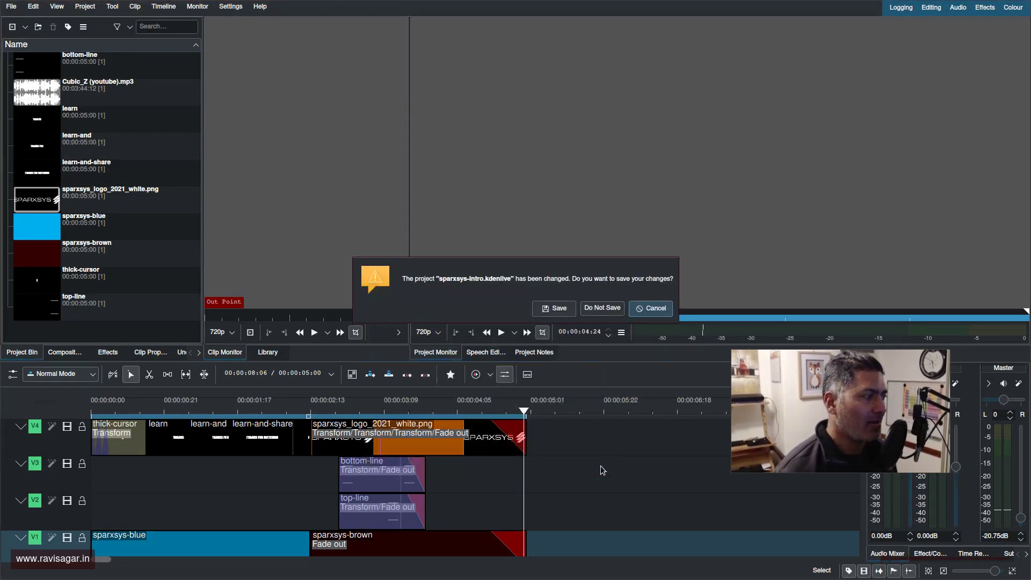
pyautogui.click(601, 308)
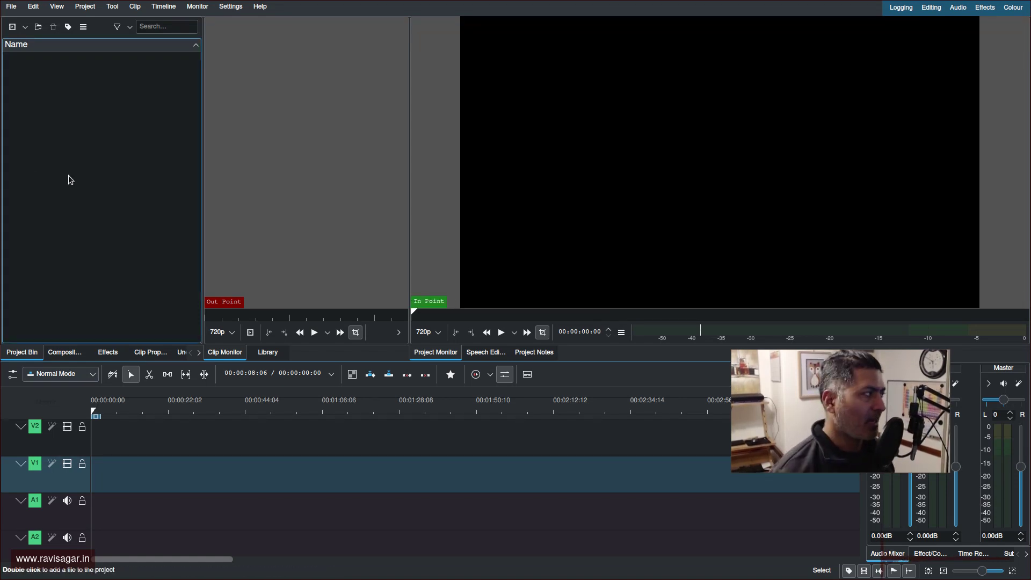
# Start adding a clip to the project bin and browse to the myfiles/music/youtube-music folder.
pyautogui.rightClick(75, 114)
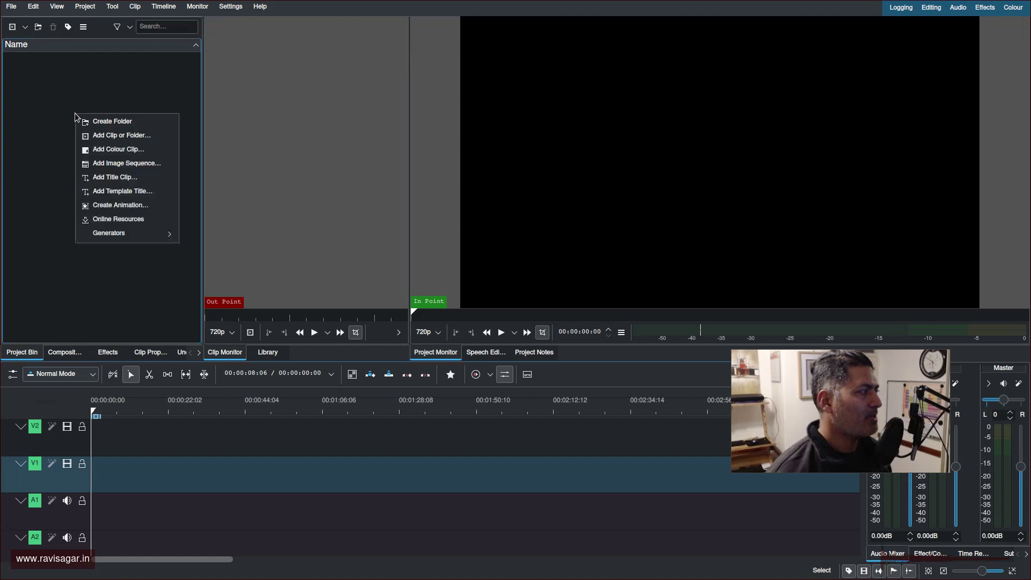
pyautogui.click(125, 136)
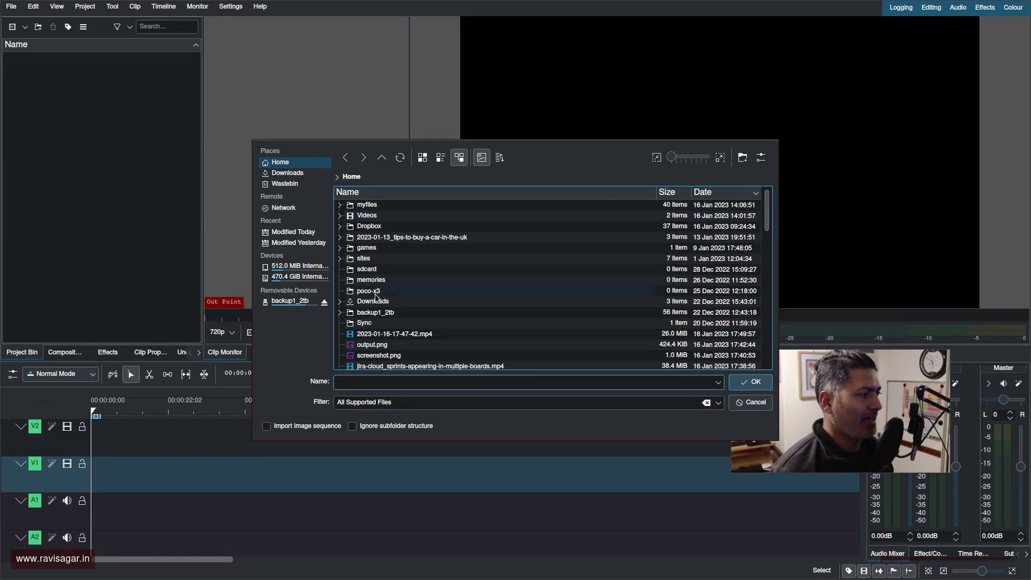
pyautogui.click(369, 206)
pyautogui.doubleClick(370, 206)
pyautogui.doubleClick(381, 237)
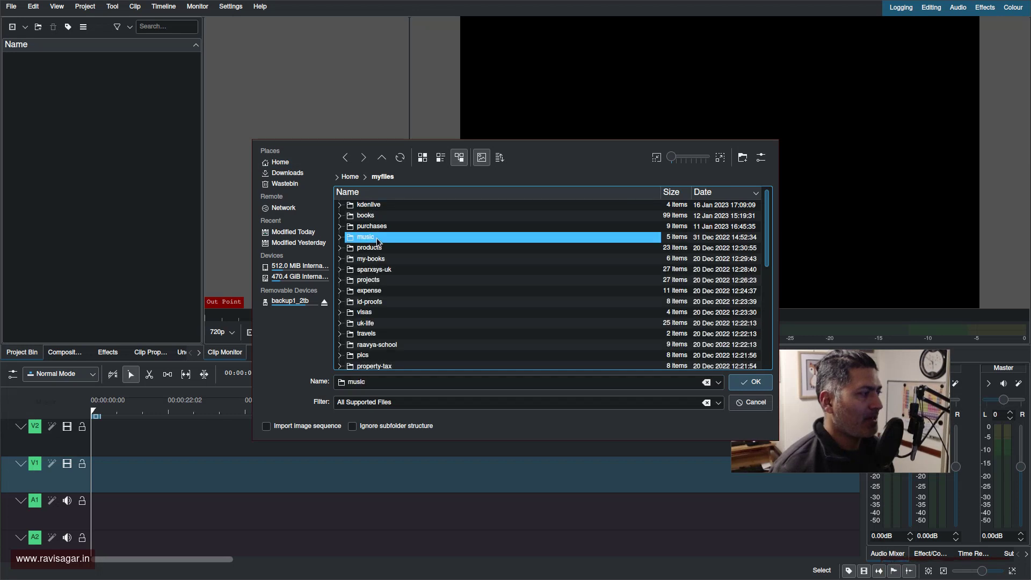
pyautogui.doubleClick(378, 226)
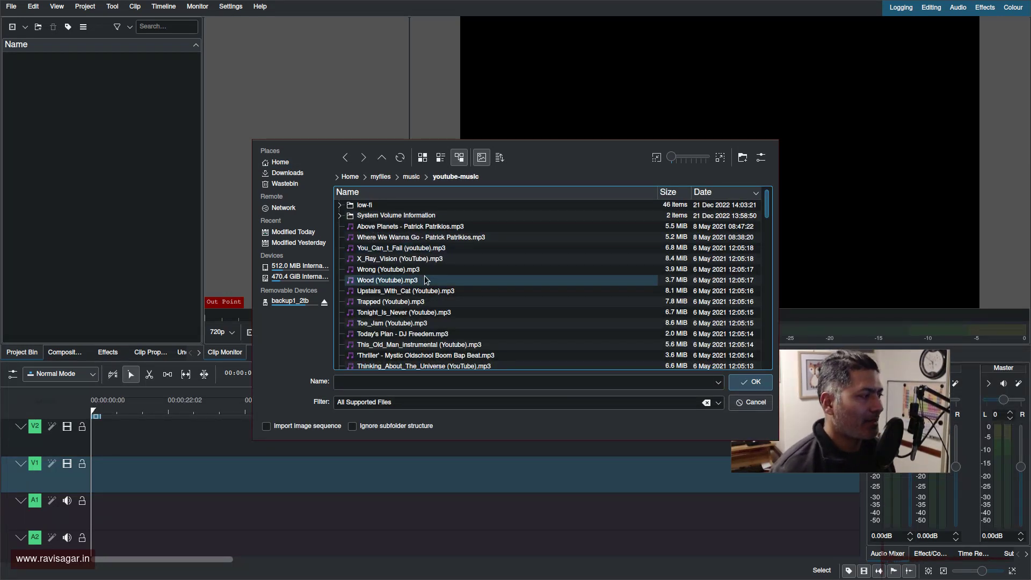
# Find Cubic_Z (youtube).mp3 in the music folder and import it into the project bin.
pyautogui.scroll(-10, 433, 276)
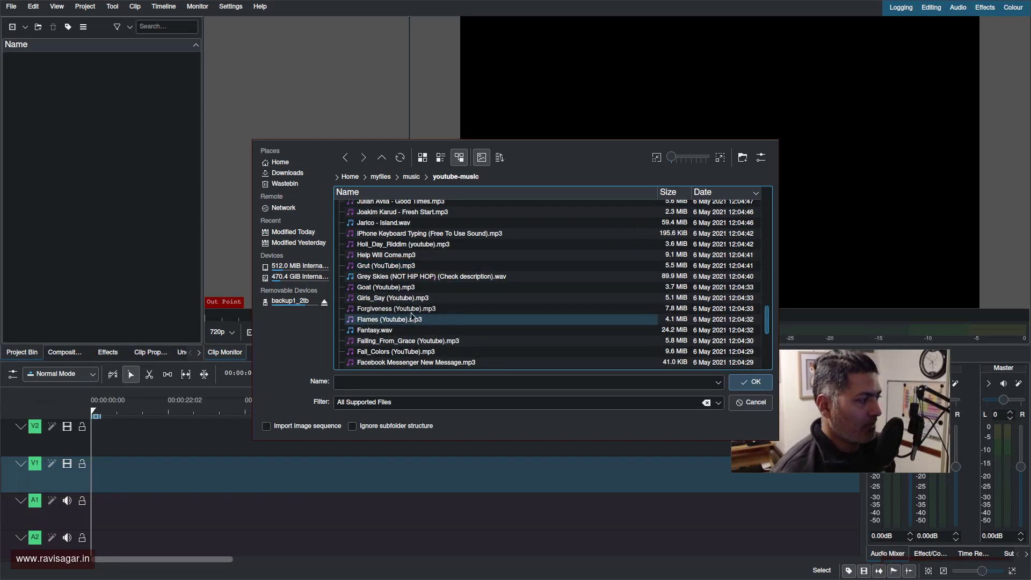
pyautogui.scroll(2, 401, 300)
pyautogui.scroll(6, 401, 300)
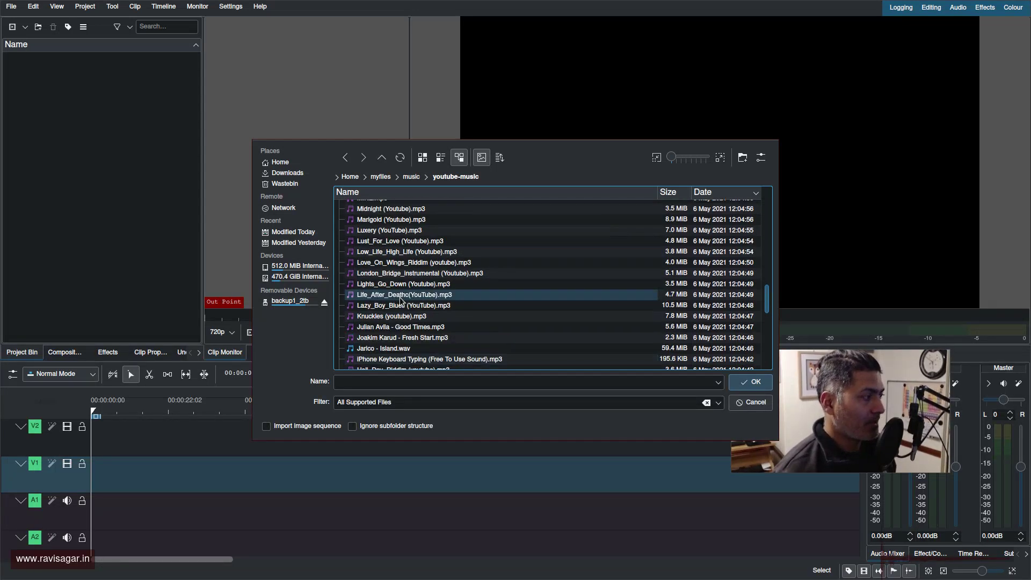
pyautogui.scroll(4, 401, 295)
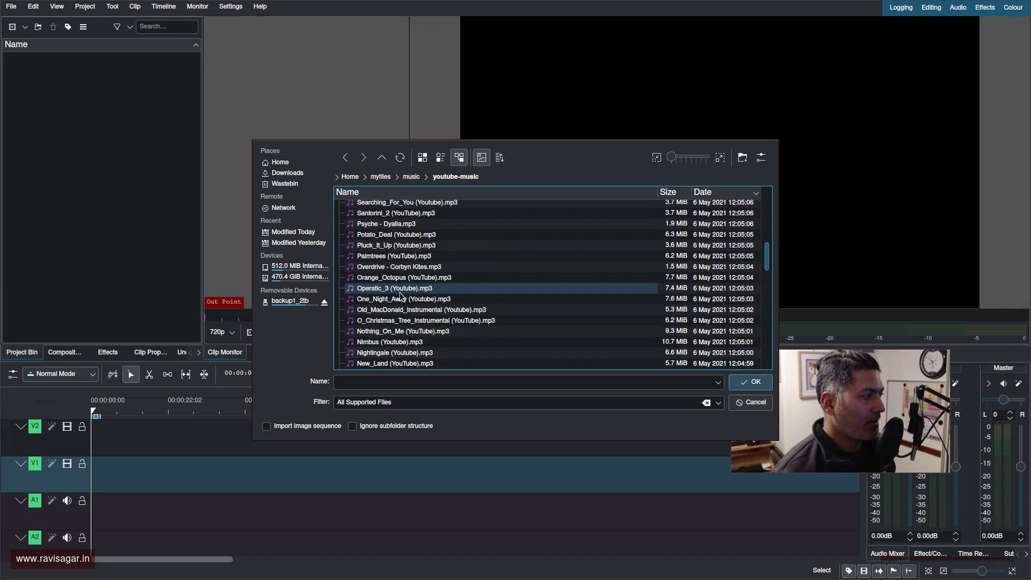
pyautogui.scroll(2, 399, 294)
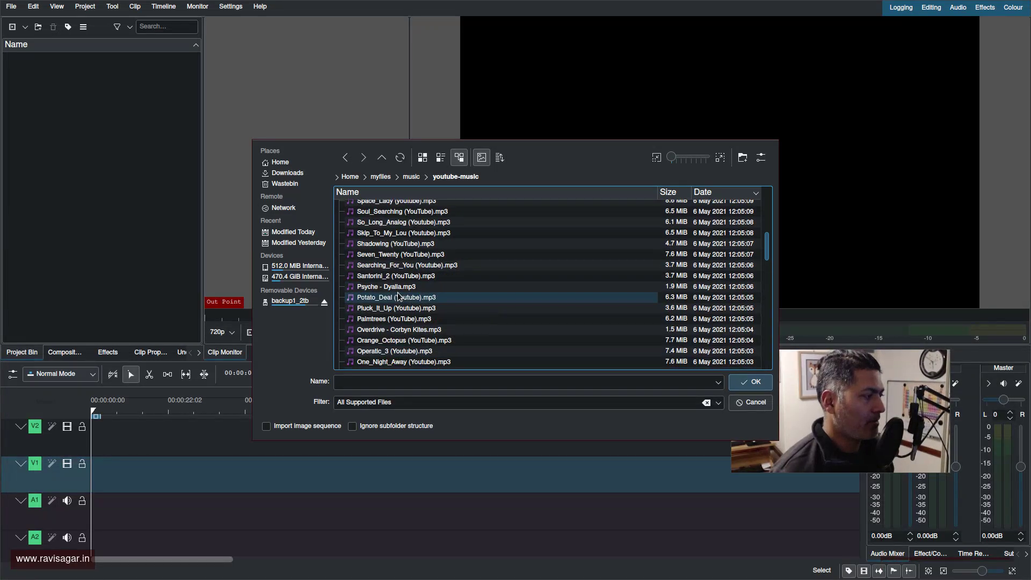
pyautogui.scroll(-8, 399, 296)
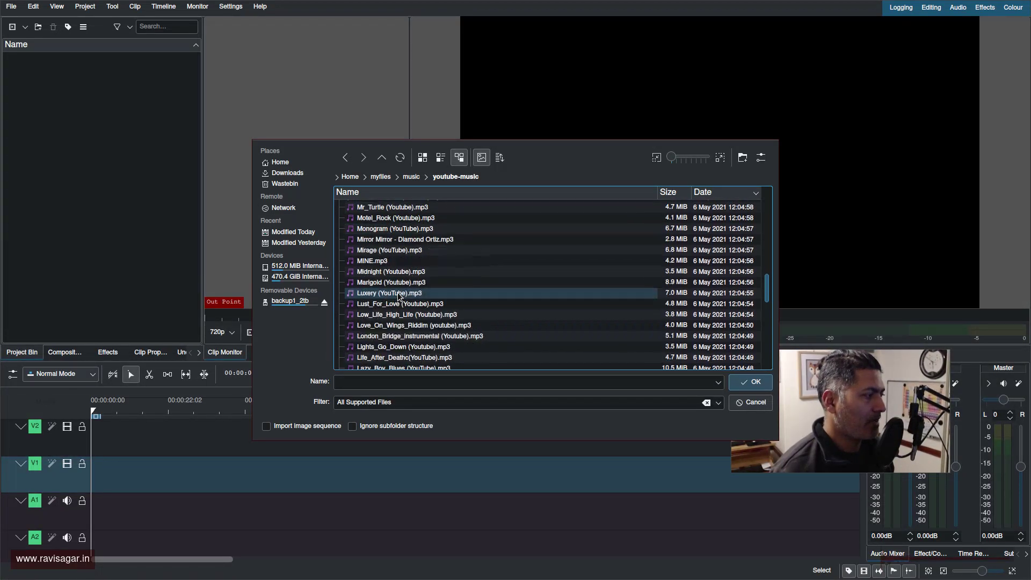
pyautogui.scroll(-14, 399, 296)
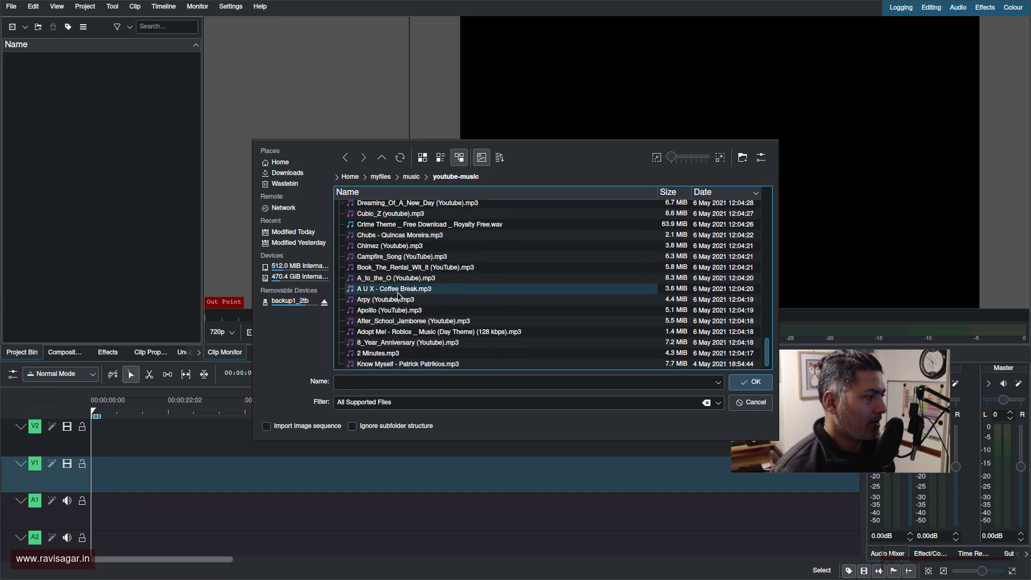
pyautogui.doubleClick(393, 215)
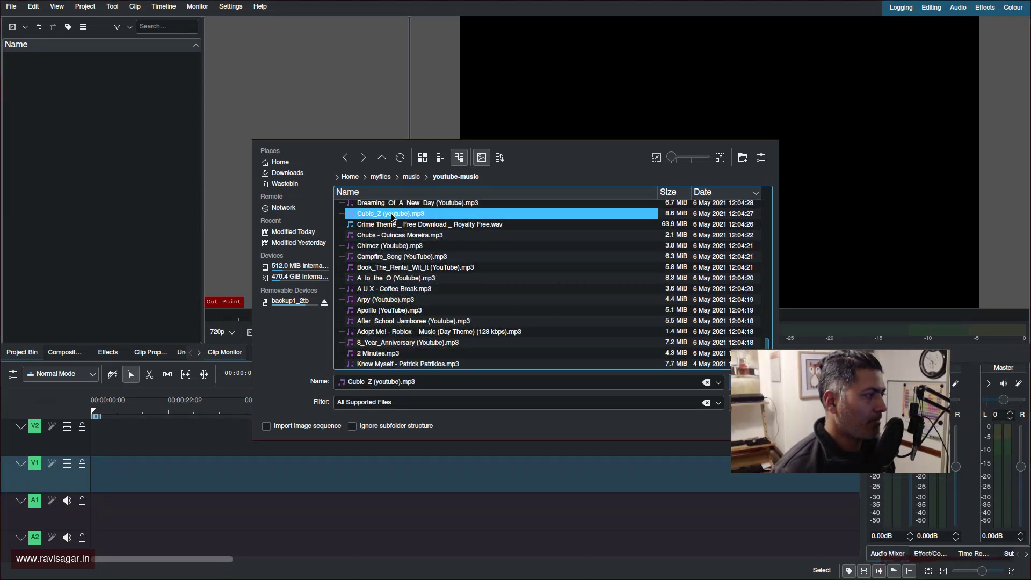
# Place the Cubic_Z (youtube).mp3 clip on audio track A1 at the start of the timeline.
pyautogui.moveTo(97, 66); pyautogui.dragTo(134, 481)
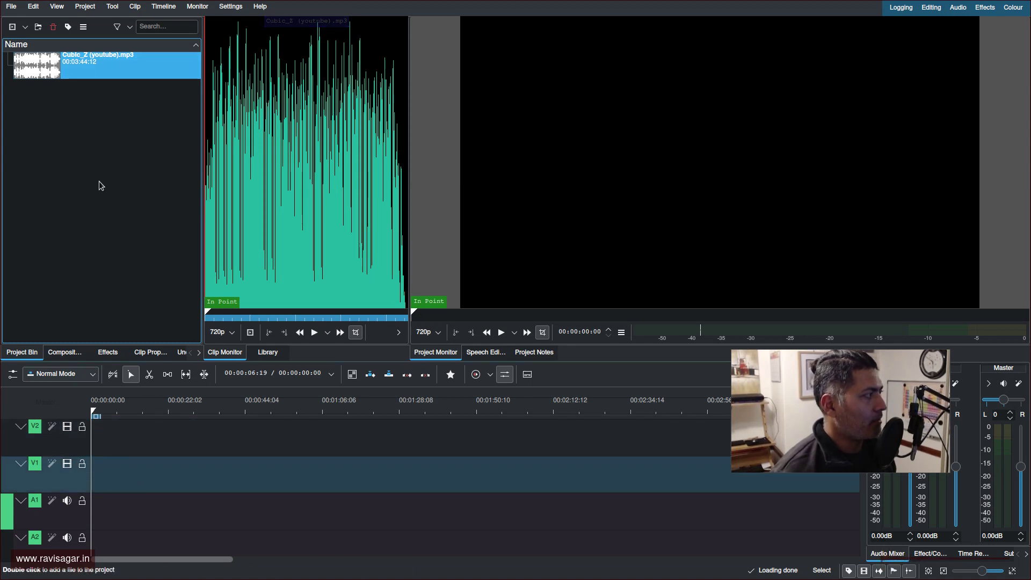
pyautogui.moveTo(97, 76); pyautogui.dragTo(86, 502)
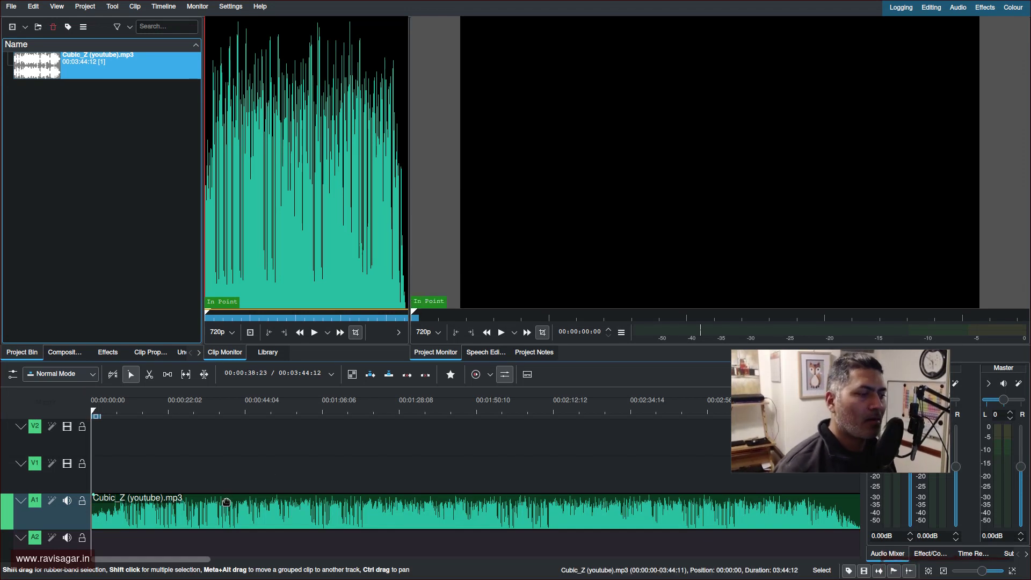
# Split the Cubic_Z (youtube).mp3 clip on track A1 at about 8 seconds and delete the remainder after the cut.
pyautogui.click(170, 505)
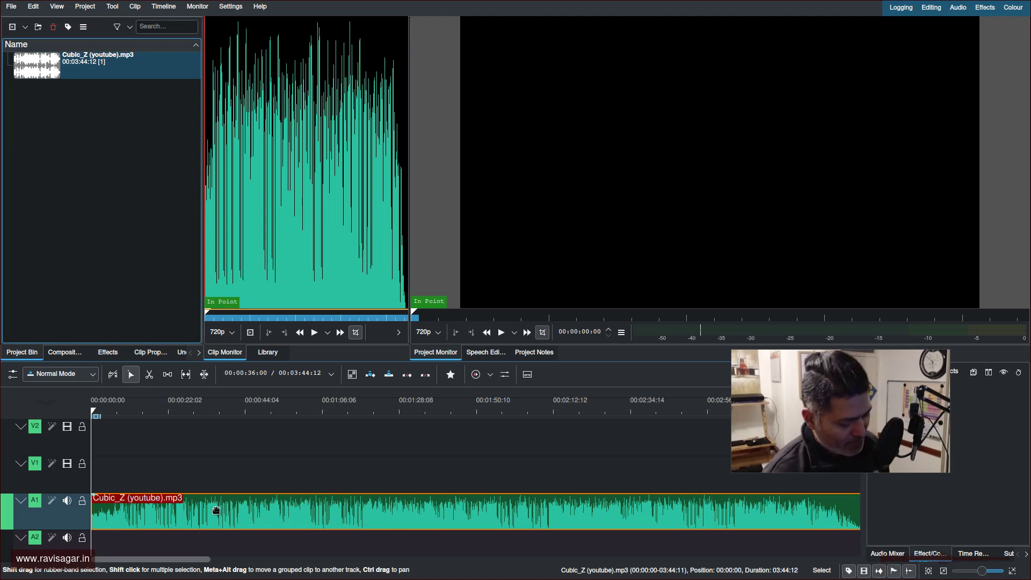
pyautogui.press('x')
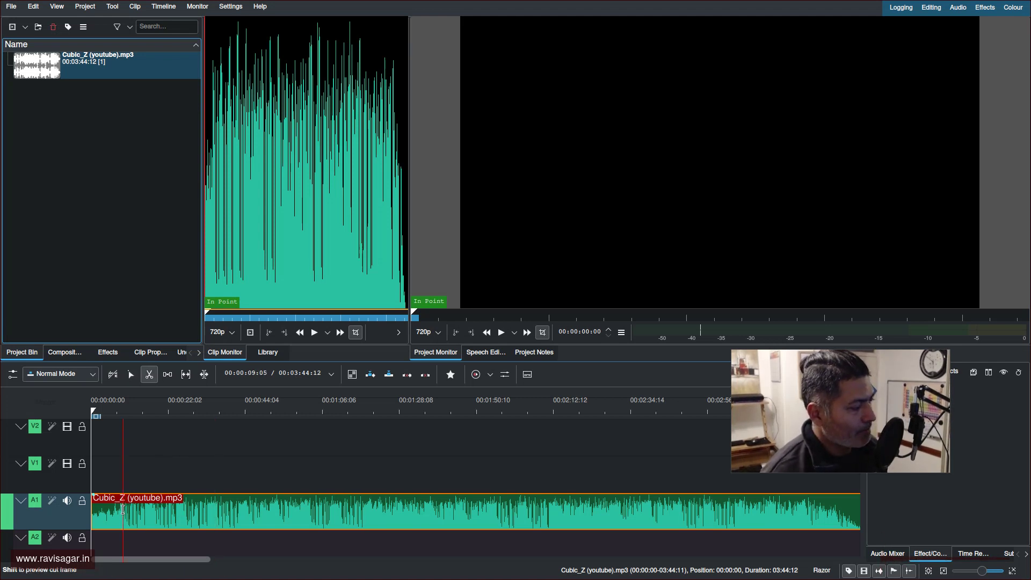
pyautogui.click(120, 510)
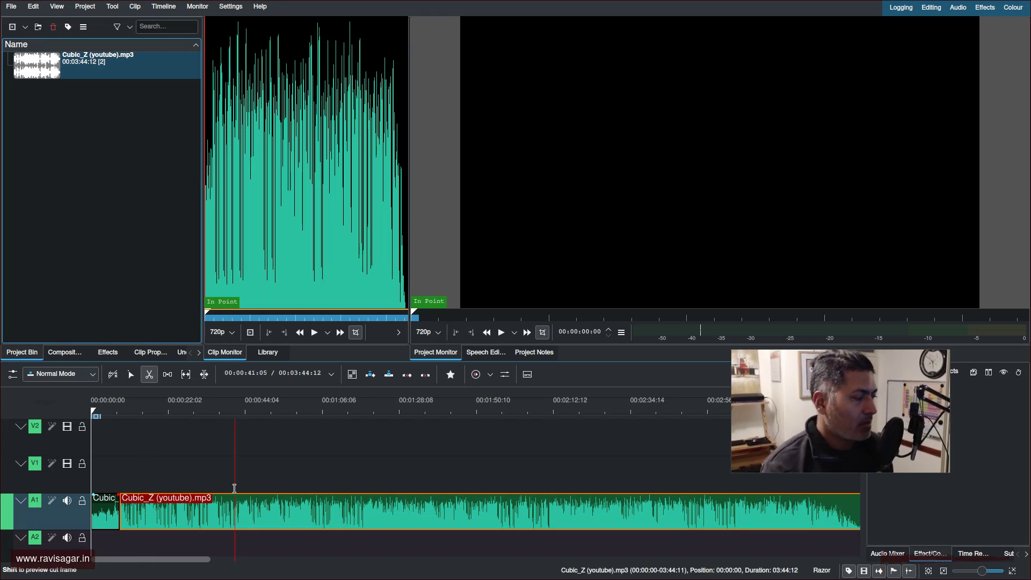
pyautogui.press('s')
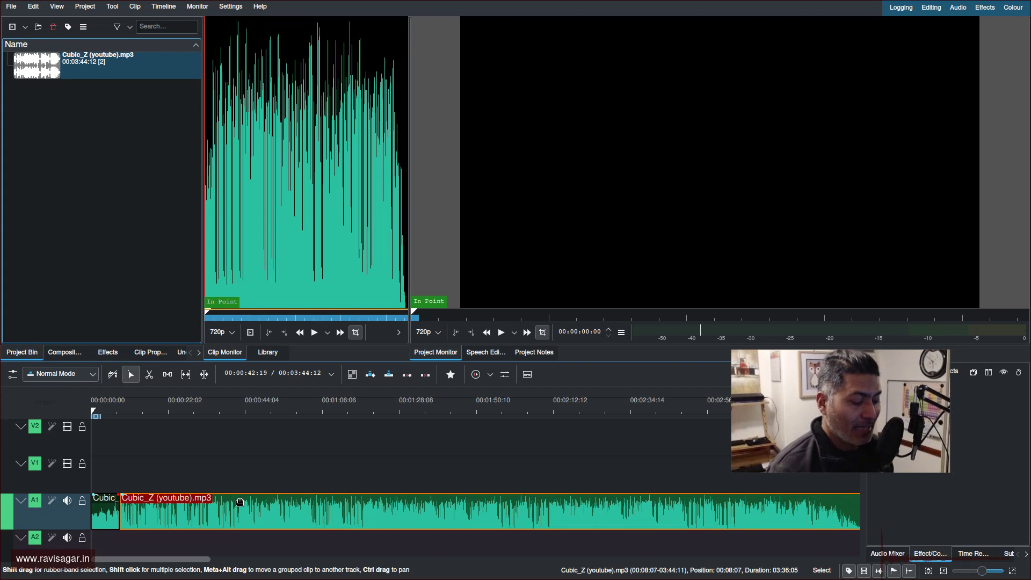
pyautogui.press('Delete')
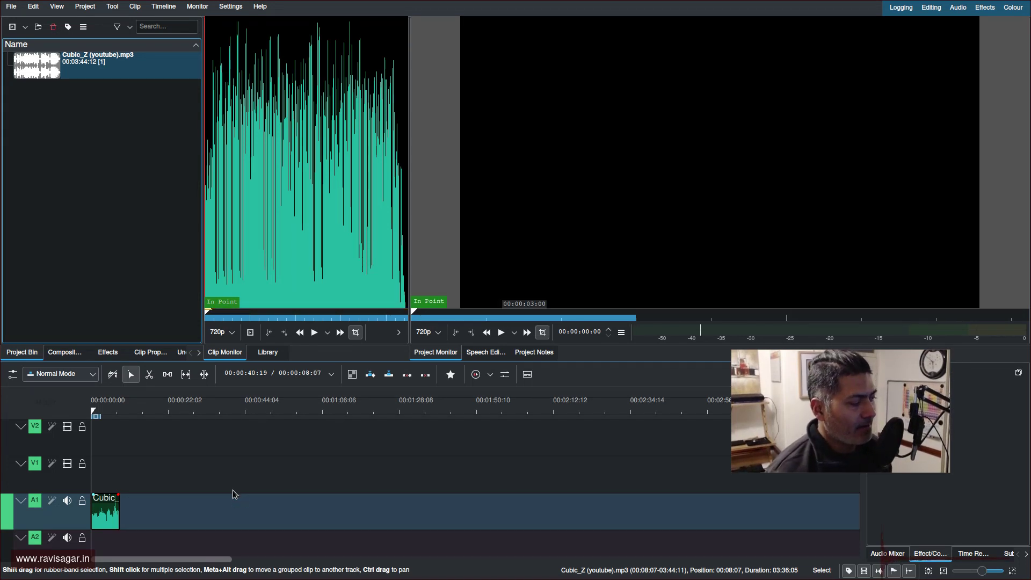
# Set the duration of the music clip on track A1 to 00:00:05:00.
pyautogui.keyDown('ctrl'); pyautogui.scroll(4, 210, 511); pyautogui.keyUp('ctrl')
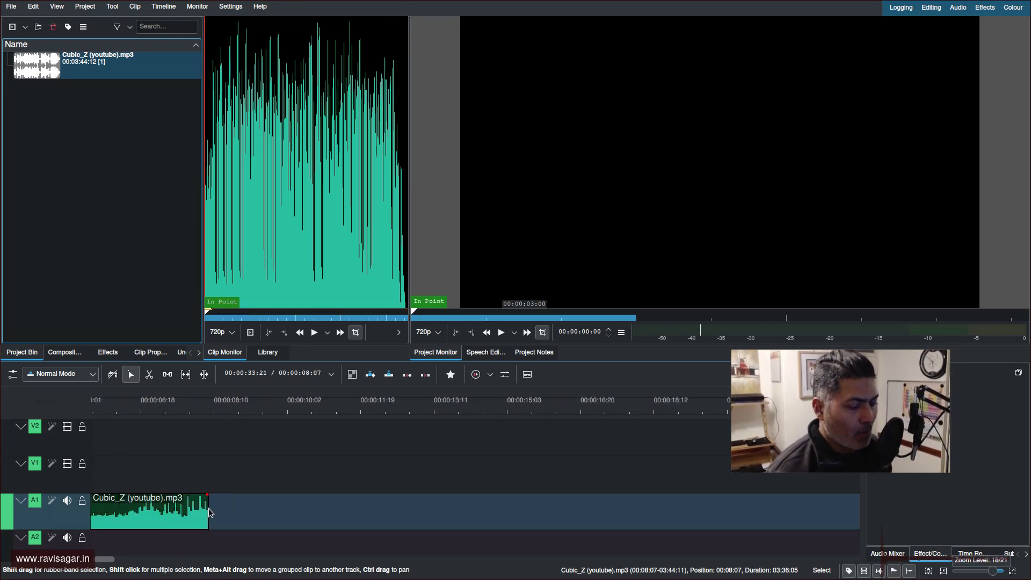
pyautogui.keyDown('ctrl'); pyautogui.scroll(2, 210, 512); pyautogui.keyUp('ctrl')
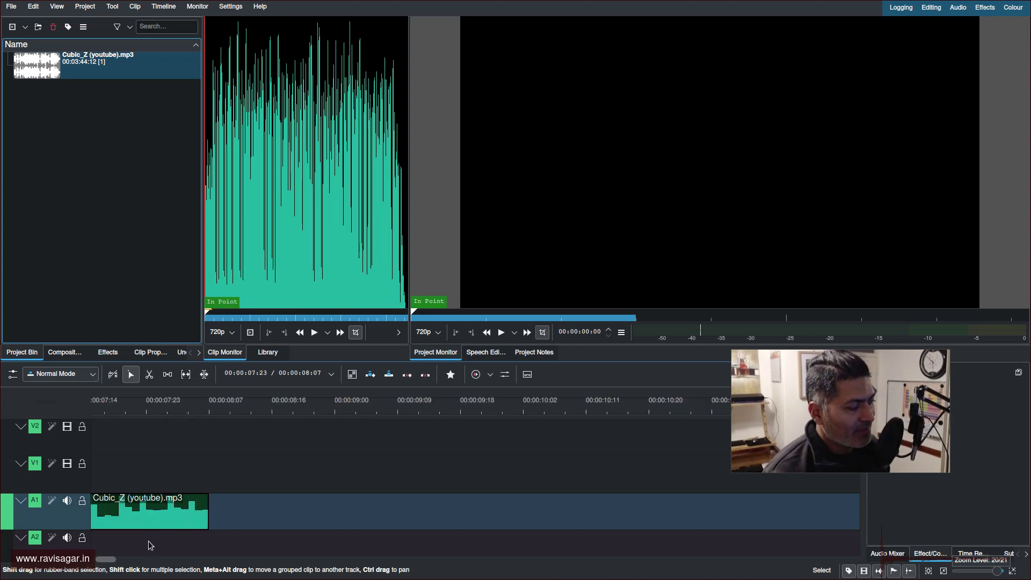
pyautogui.keyDown('ctrl'); pyautogui.scroll(-2, 161, 537); pyautogui.keyUp('ctrl')
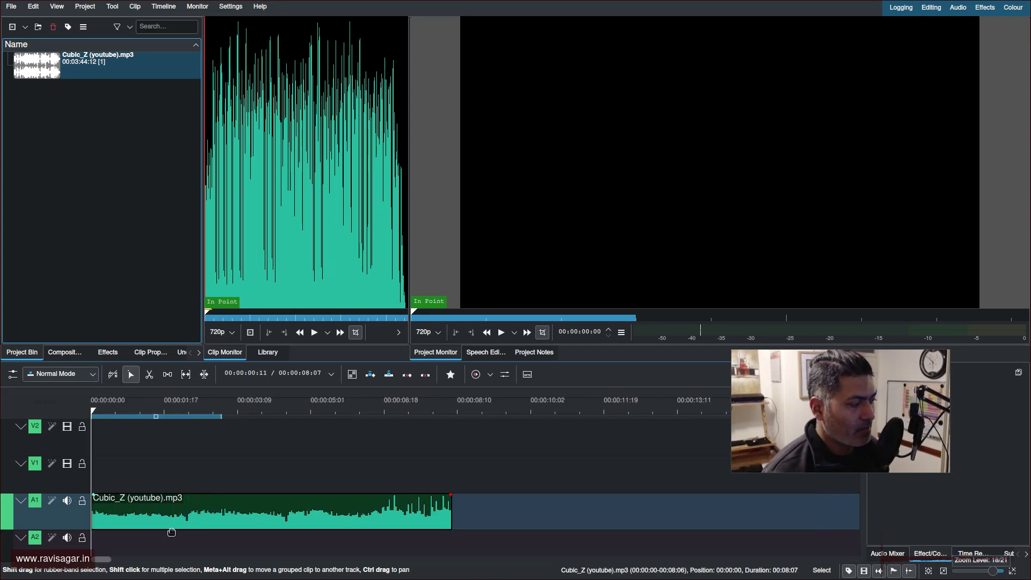
pyautogui.keyDown('ctrl'); pyautogui.scroll(-2, 170, 532); pyautogui.keyUp('ctrl')
pyautogui.keyDown('ctrl'); pyautogui.scroll(3, 172, 533); pyautogui.keyUp('ctrl')
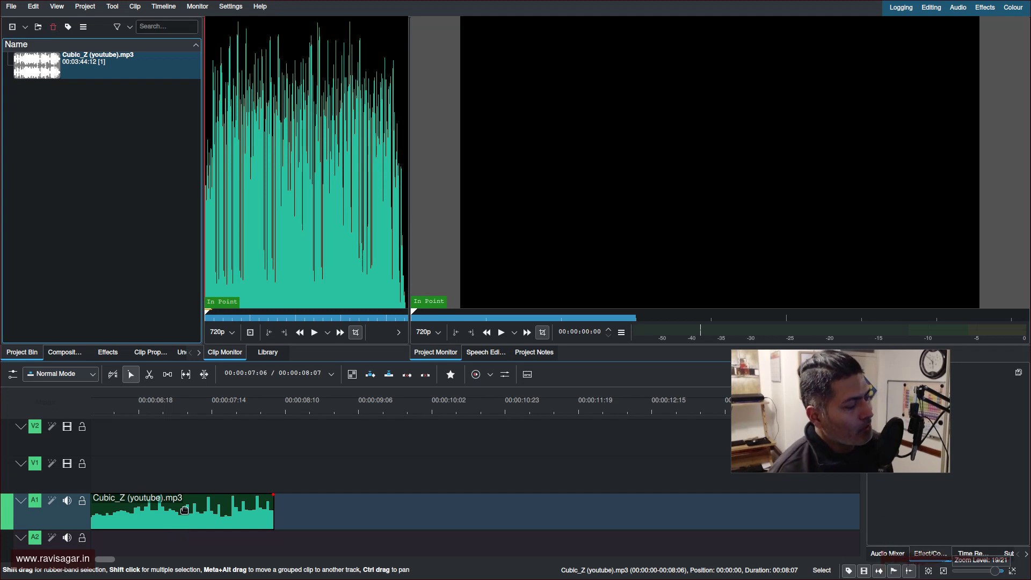
pyautogui.scroll(-1, 180, 505)
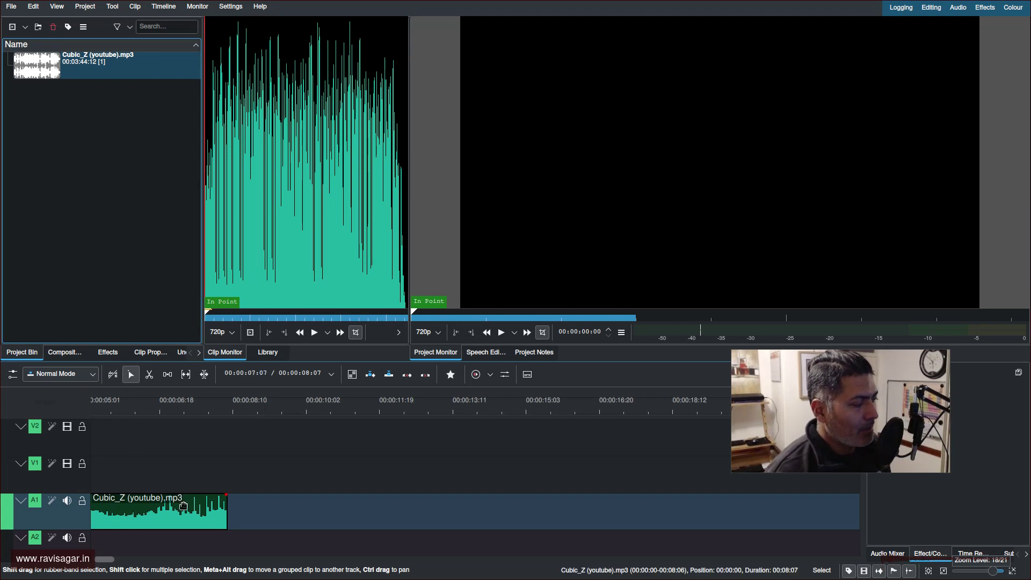
pyautogui.click(184, 508)
pyautogui.rightClick(184, 505)
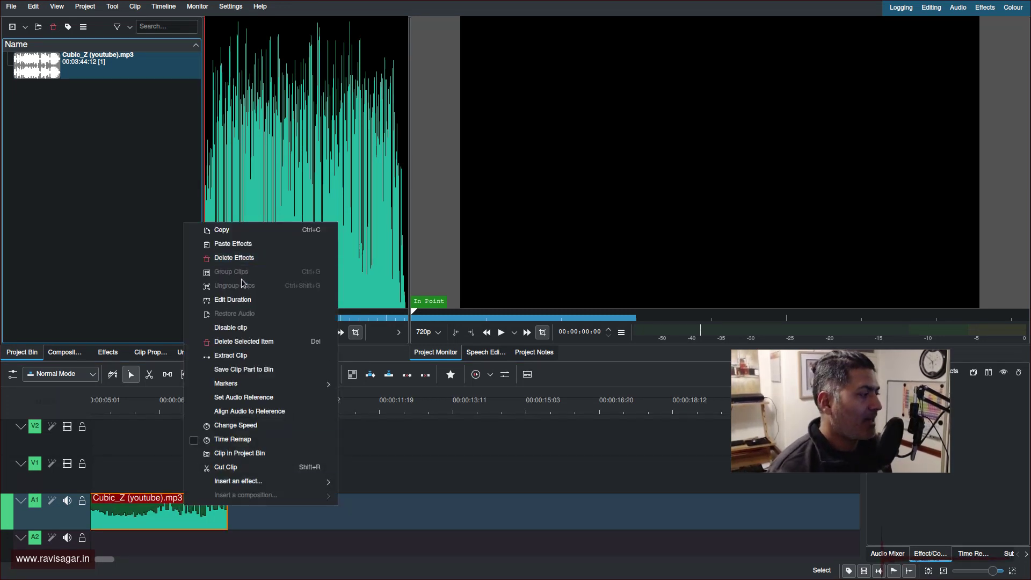
pyautogui.click(260, 299)
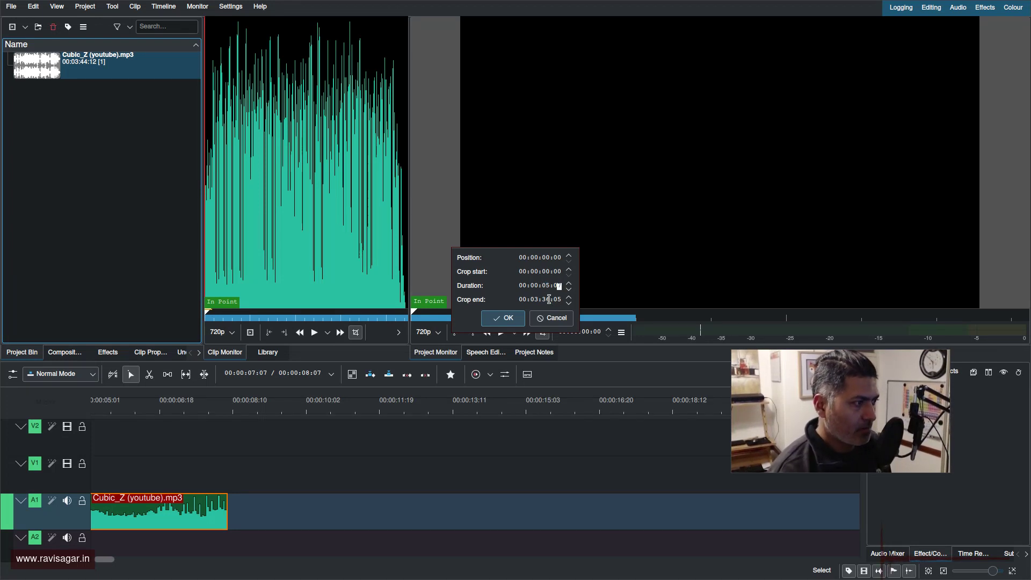
pyautogui.click(503, 318)
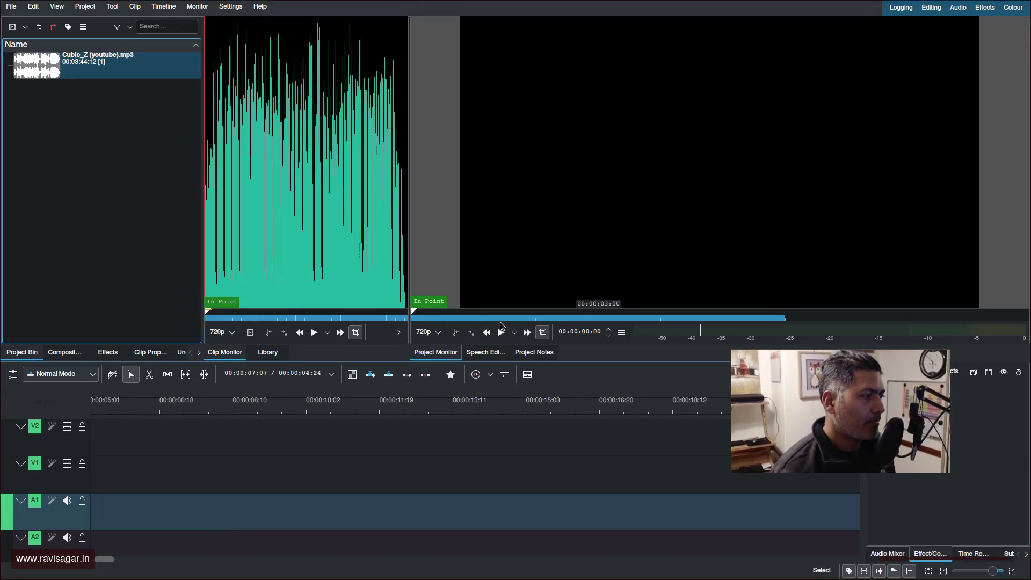
pyautogui.scroll(-6, 244, 531)
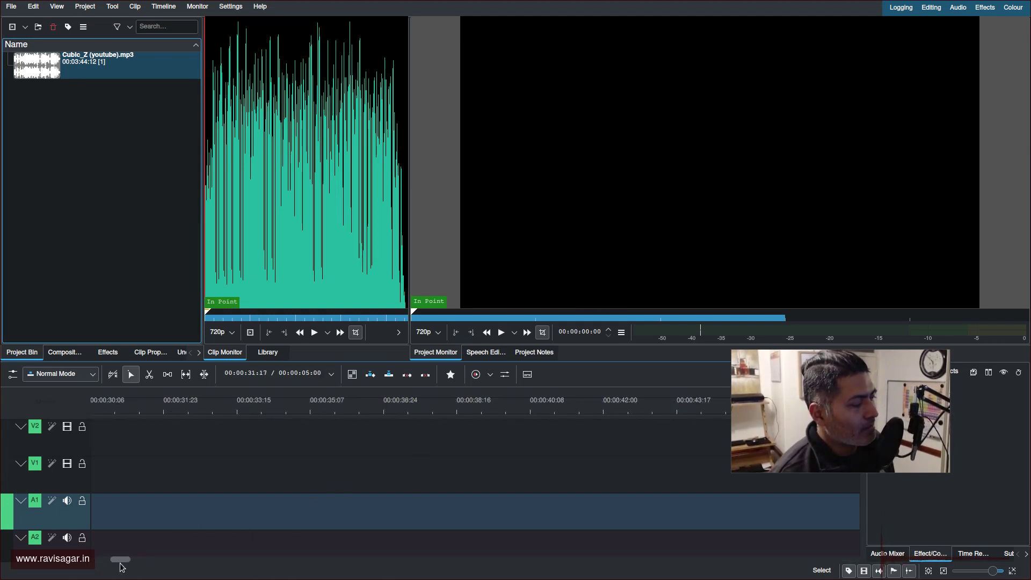
pyautogui.moveTo(121, 560); pyautogui.dragTo(97, 560)
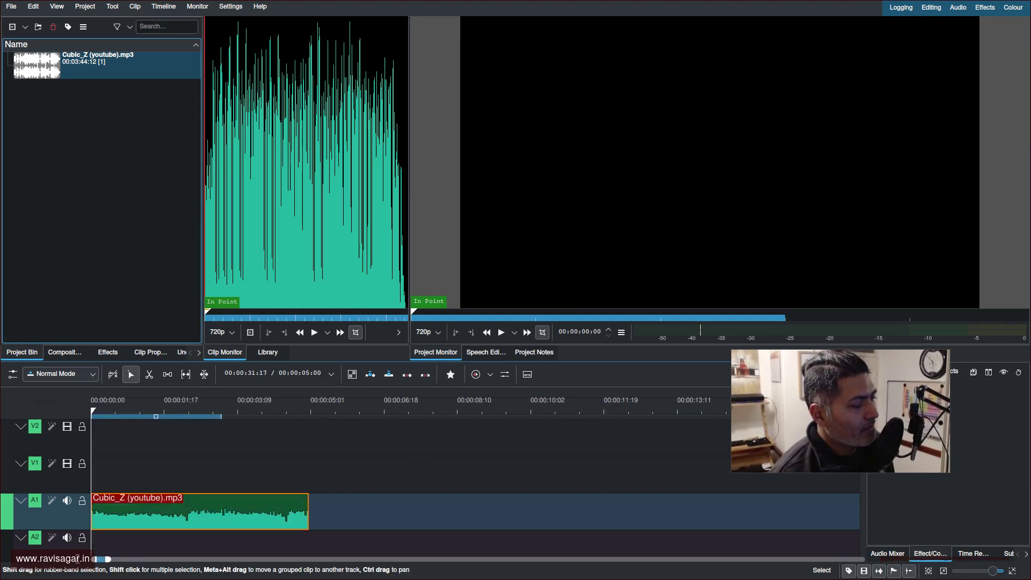
# Check the music clip's duration settings without changing them, and move the playhead near the start to preview the audio.
pyautogui.rightClick(201, 509)
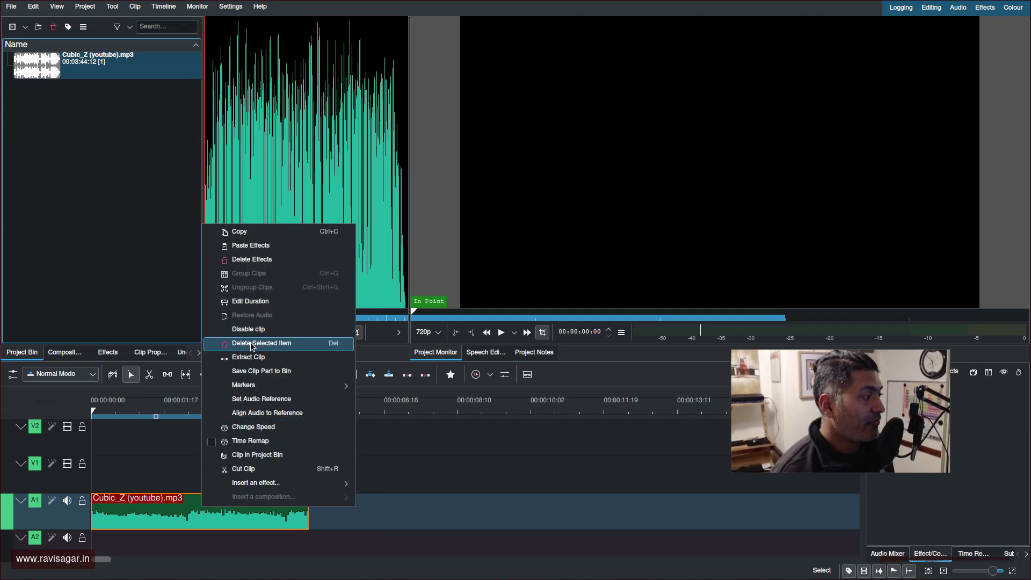
pyautogui.click(263, 304)
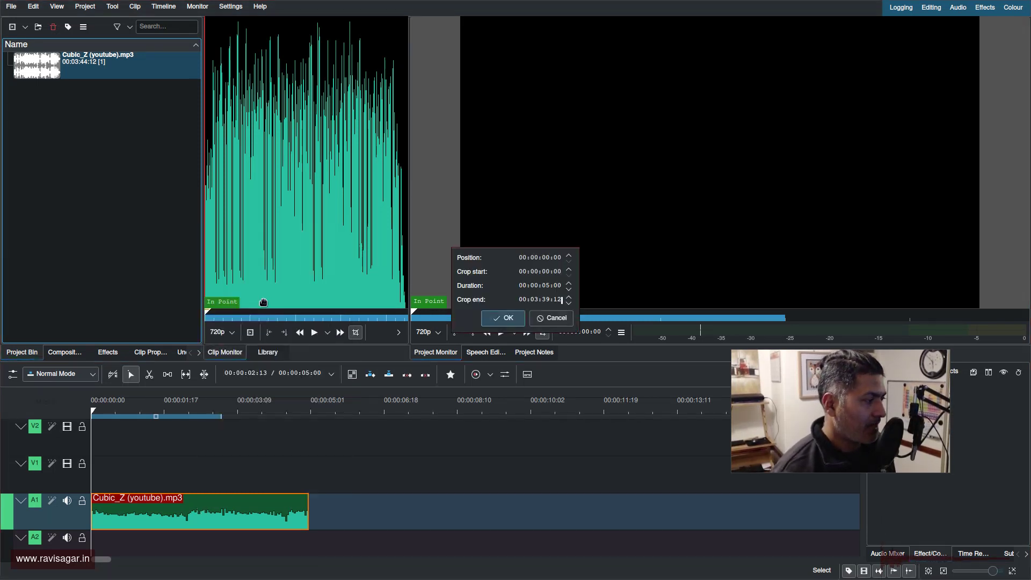
pyautogui.click(551, 316)
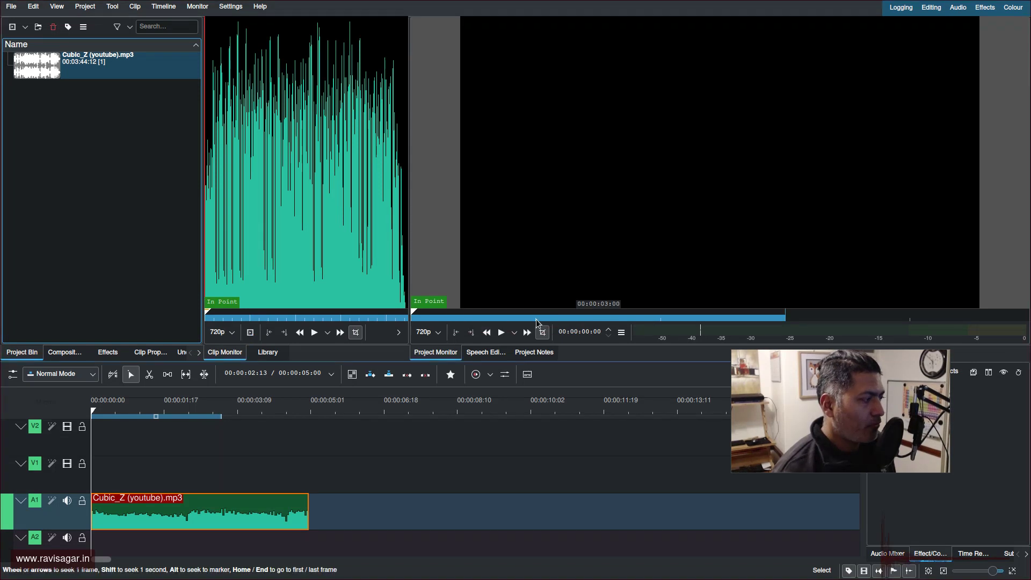
pyautogui.click(113, 443)
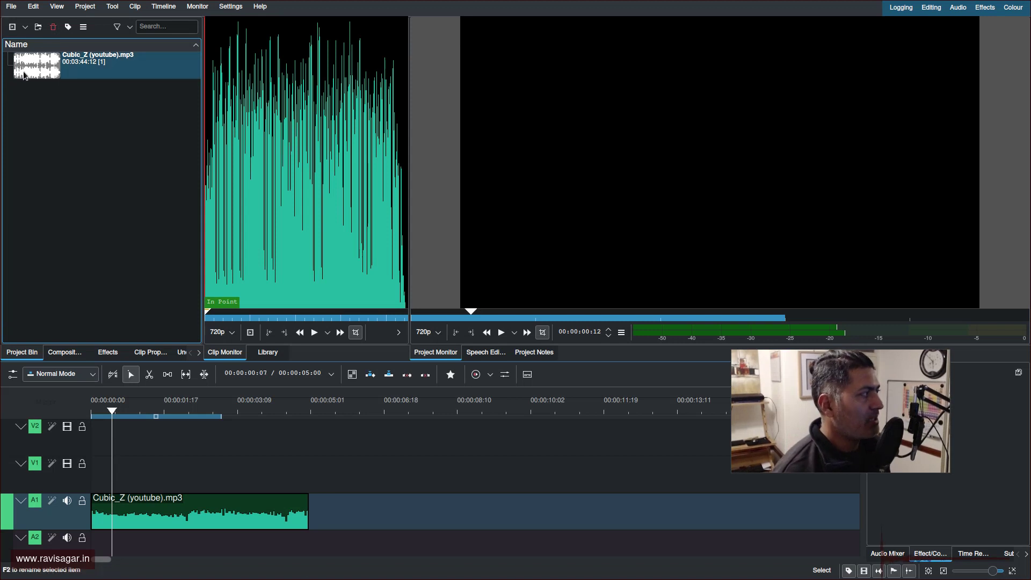
# Find the Volume (keyframable) effect by searching for "volume" and apply it to the music clip on track A1.
pyautogui.click(108, 352)
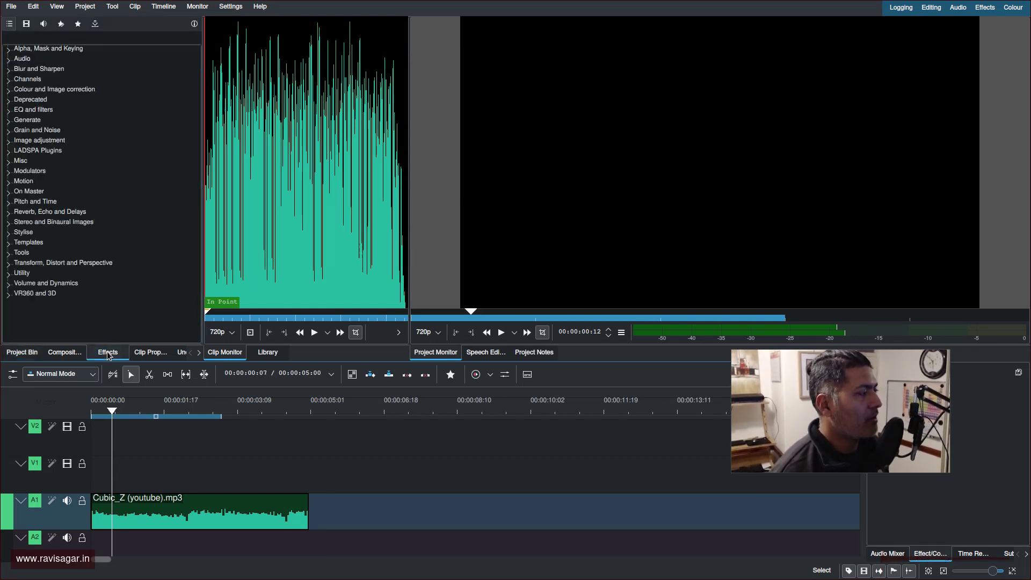
pyautogui.click(112, 38)
pyautogui.write('vo')
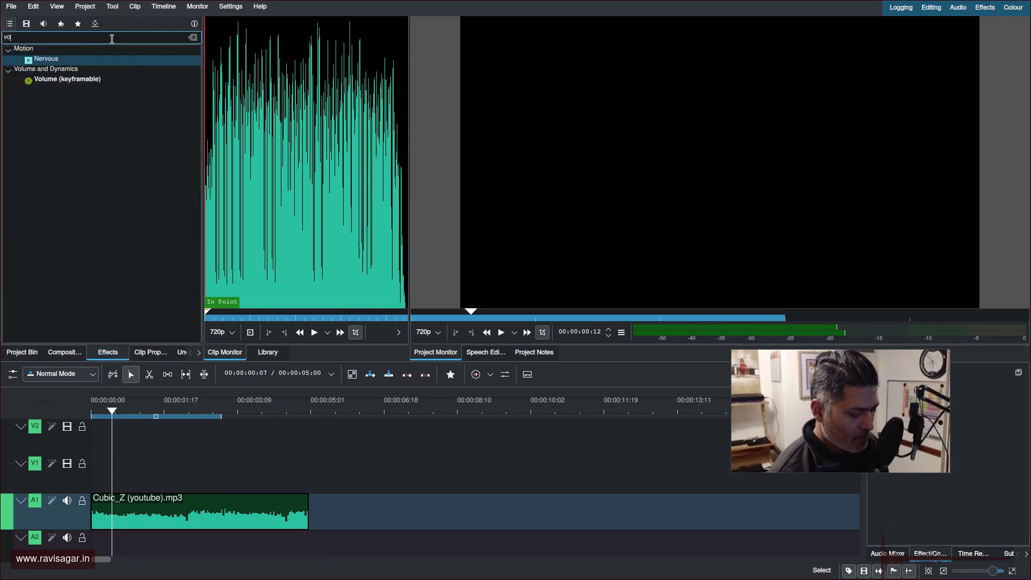
pyautogui.write('lume')
pyautogui.moveTo(80, 59); pyautogui.dragTo(170, 520)
pyautogui.moveTo(823, 423); pyautogui.dragTo(709, 460)
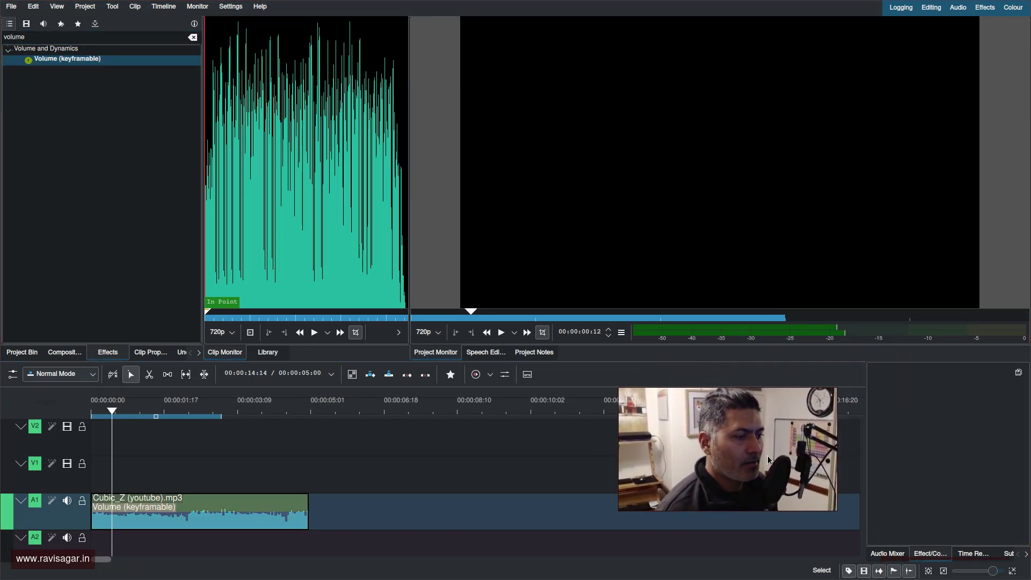
# Set the volume effect's gain to -20 dB on the music clip and play it from the start to check the level.
pyautogui.click(236, 510)
pyautogui.moveTo(956, 451)
pyautogui.mouseDown()
pyautogui.moveTo(911, 455)
pyautogui.moveTo(988, 454)
pyautogui.moveTo(941, 454)
pyautogui.mouseUp()
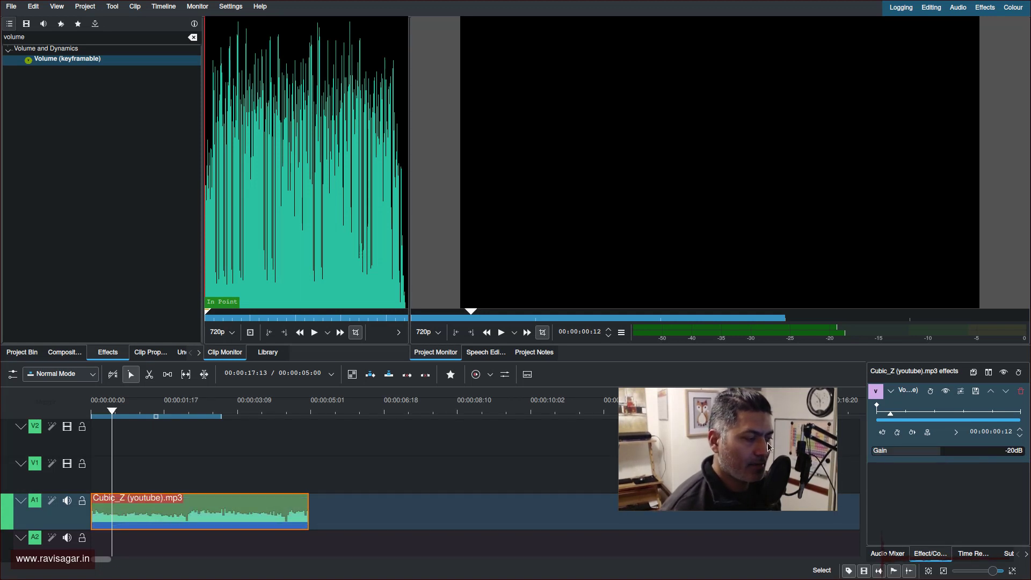
pyautogui.click(92, 411)
pyautogui.press('space')
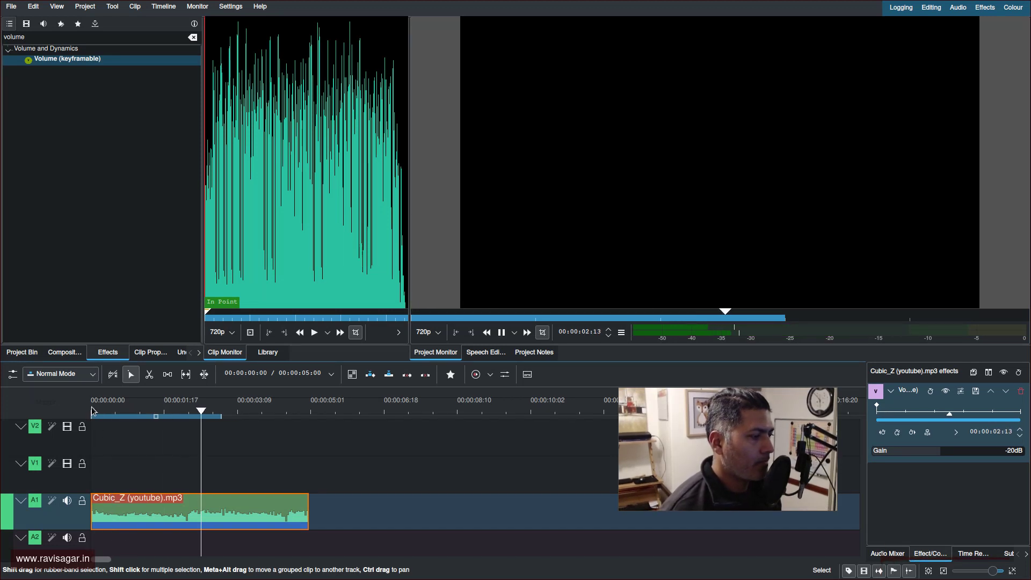
pyautogui.press('space')
pyautogui.moveTo(167, 409); pyautogui.dragTo(39, 406)
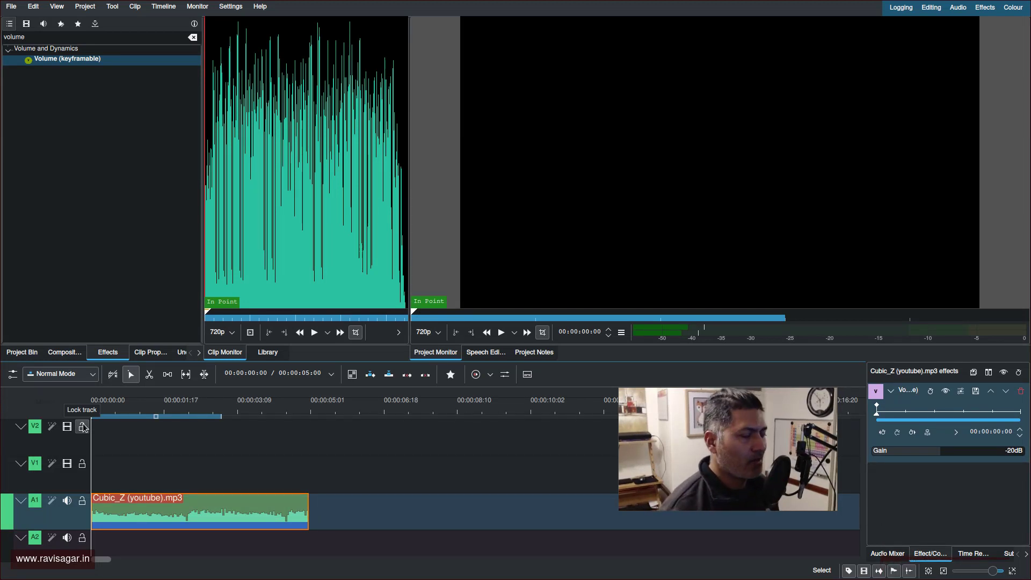
# Add a five-second colour clip with the custom colour #00afef to the project bin.
pyautogui.click(21, 352)
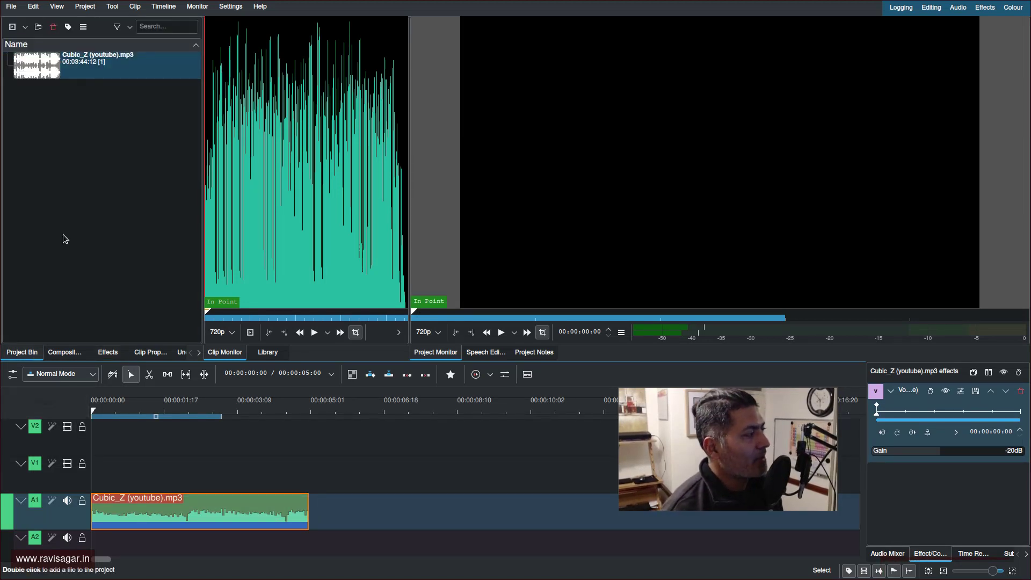
pyautogui.rightClick(44, 131)
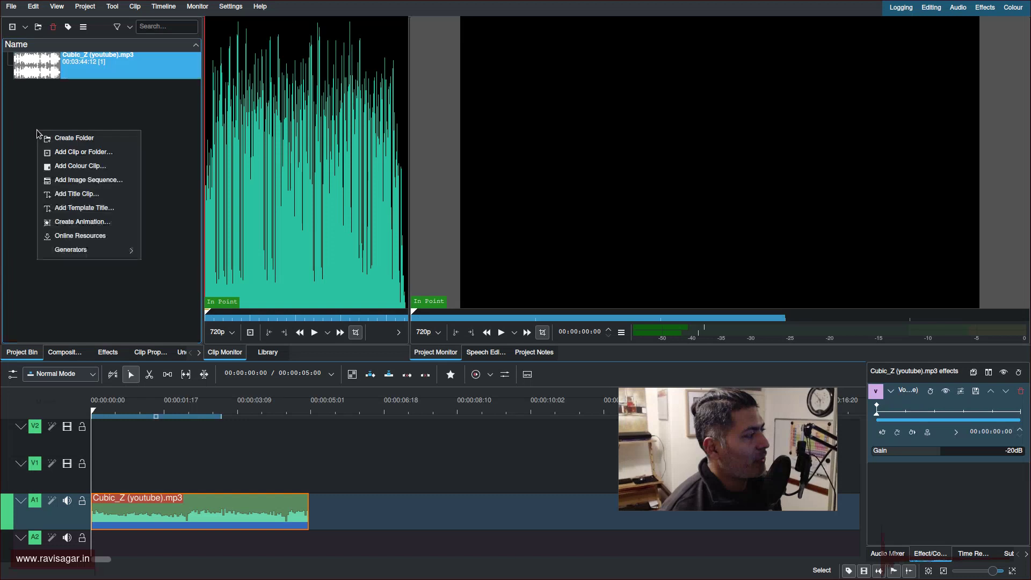
pyautogui.click(81, 166)
pyautogui.click(556, 285)
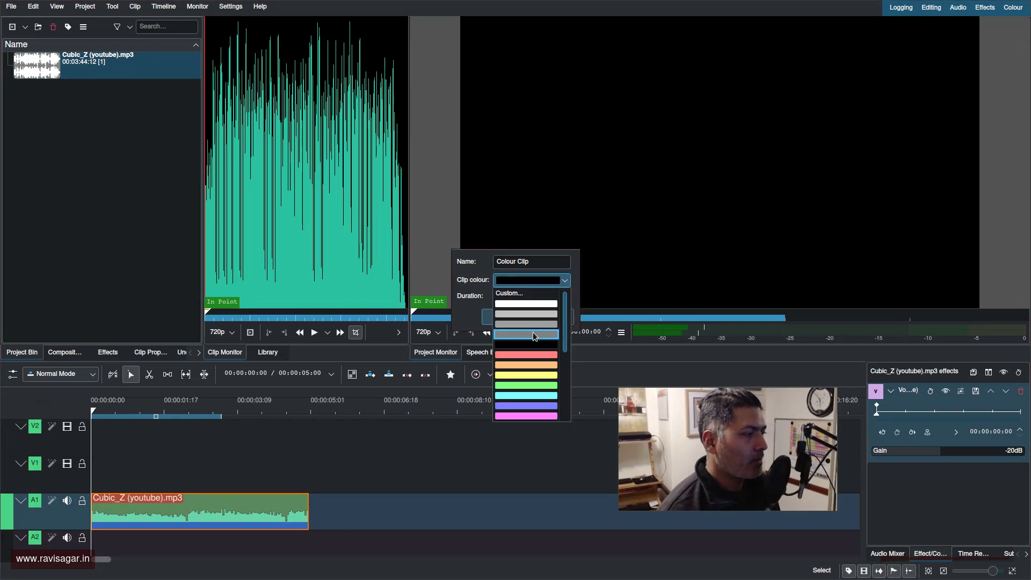
pyautogui.click(530, 293)
pyautogui.click(590, 369)
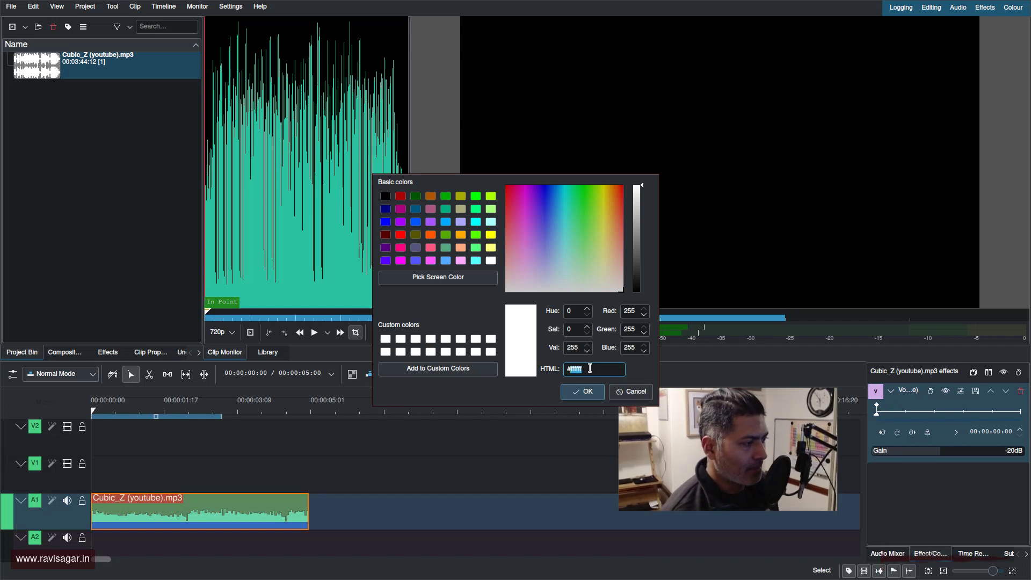
pyautogui.write('00')
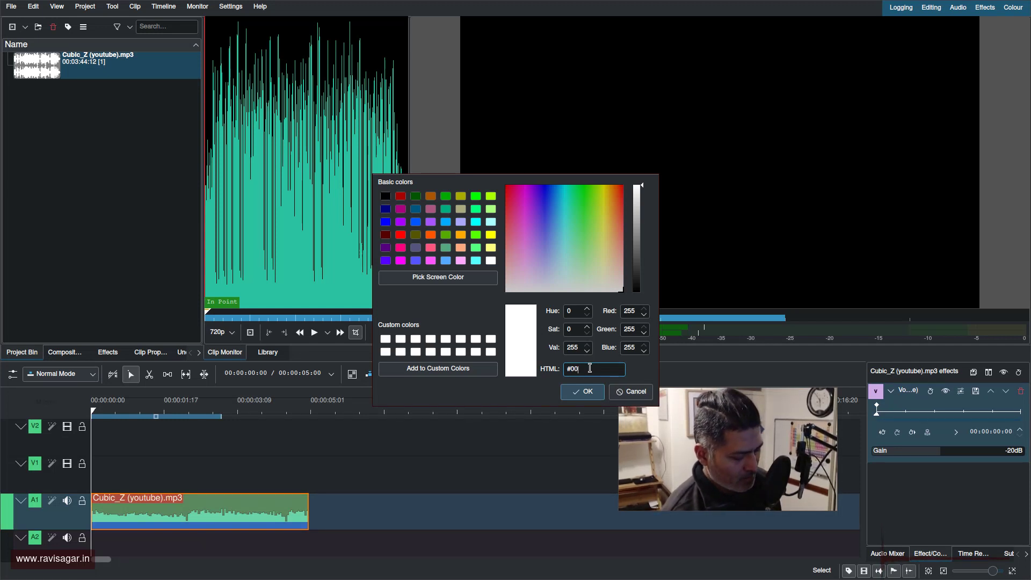
pyautogui.write('afef')
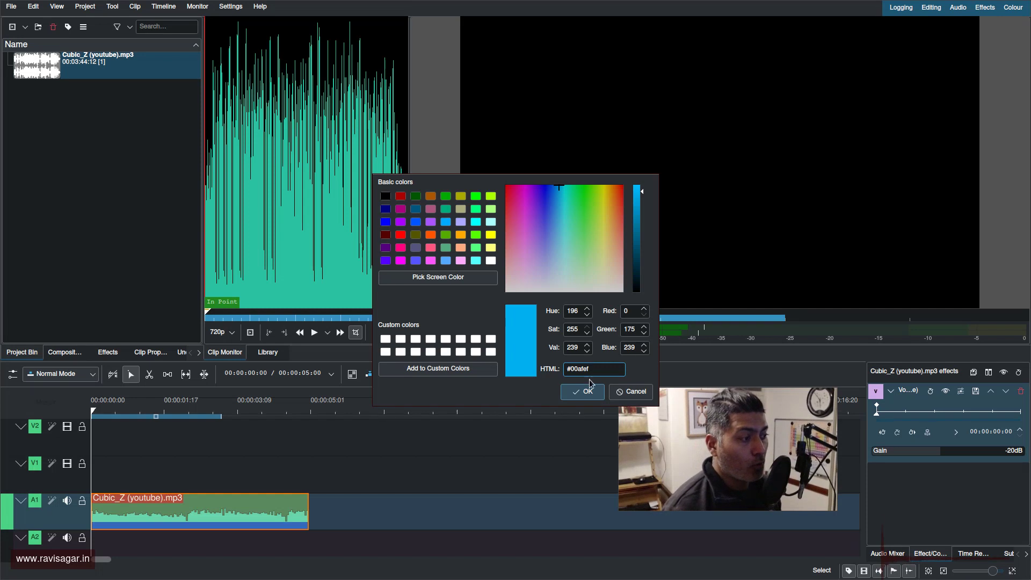
pyautogui.click(586, 392)
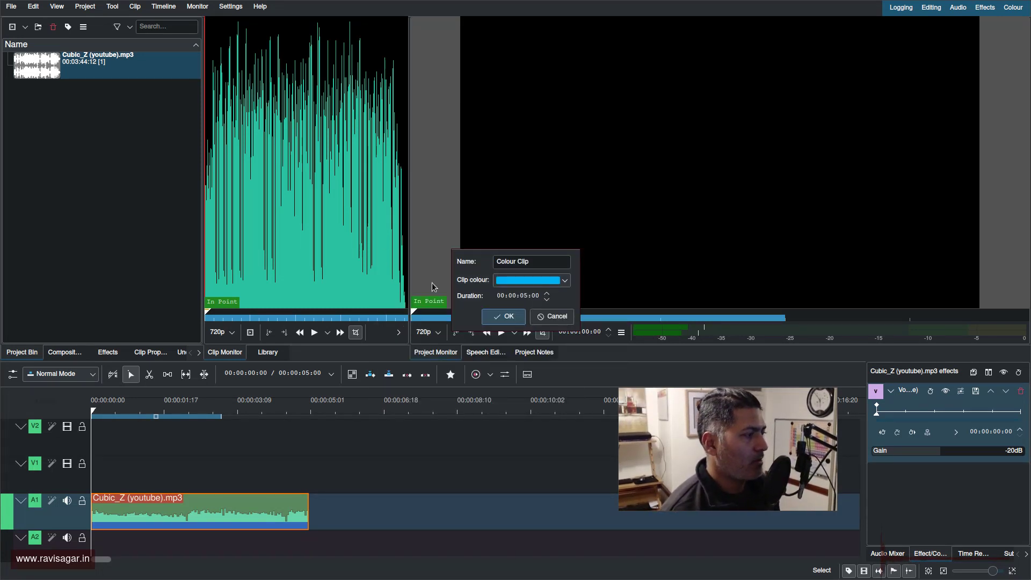
pyautogui.click(507, 317)
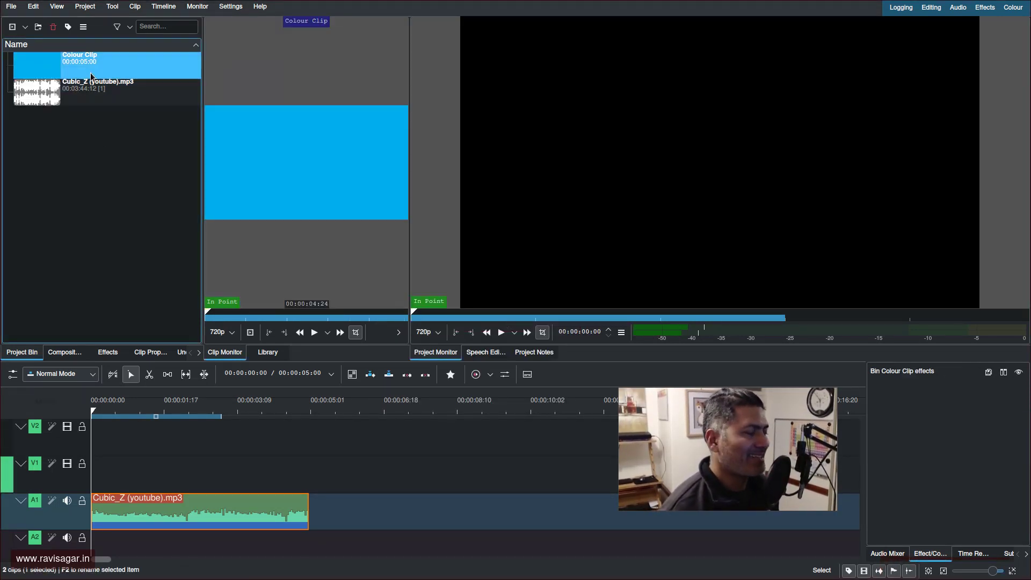
# Place the blue Colour Clip at the start of video track V1 and start playback.
pyautogui.moveTo(87, 69); pyautogui.dragTo(99, 471)
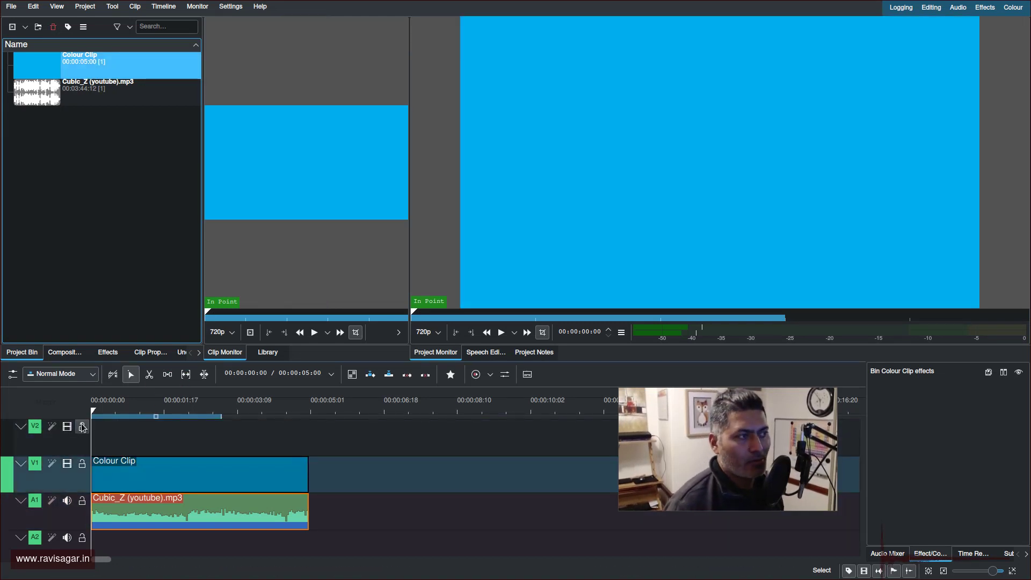
pyautogui.press('space')
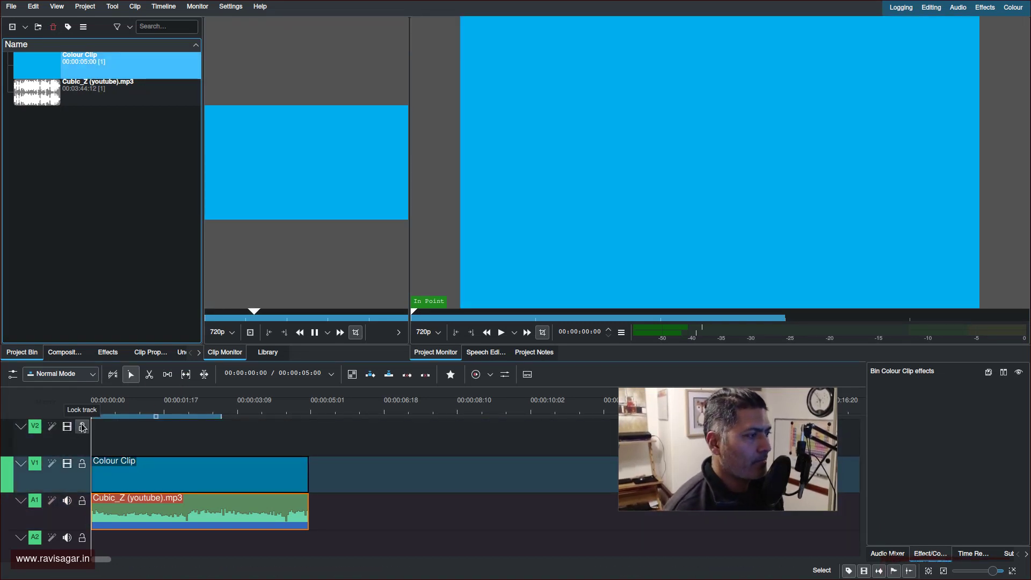
# Start a new title clip in the project bin with the text "Learn" at font size 108.
pyautogui.rightClick(68, 154)
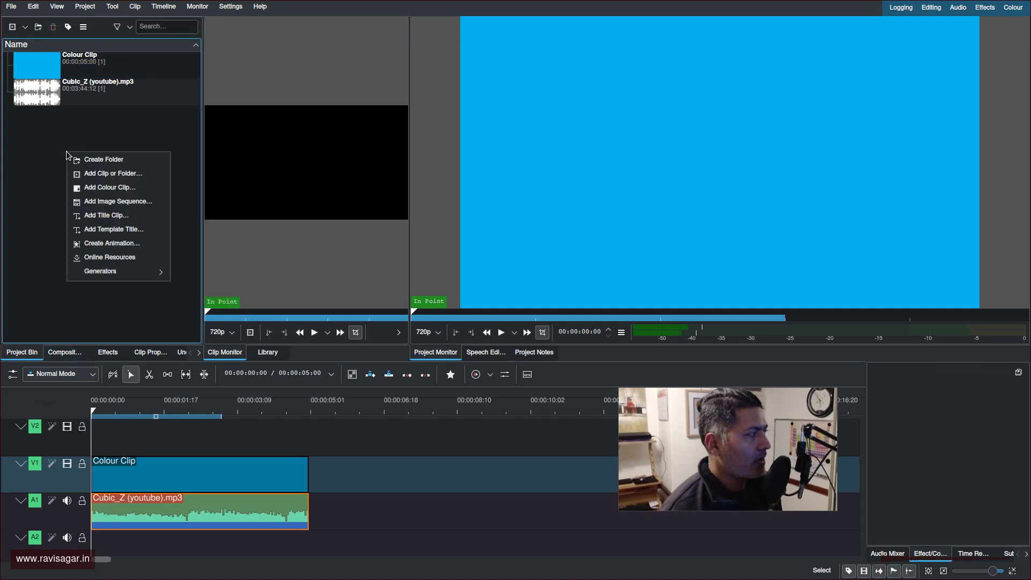
pyautogui.click(119, 216)
pyautogui.click(396, 304)
pyautogui.write('Learn')
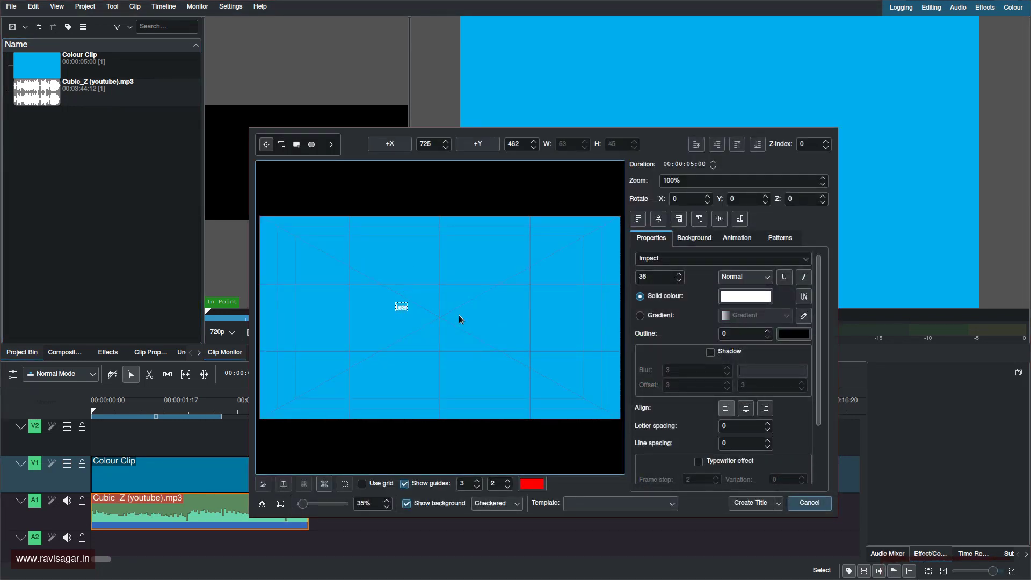
pyautogui.doubleClick(667, 278)
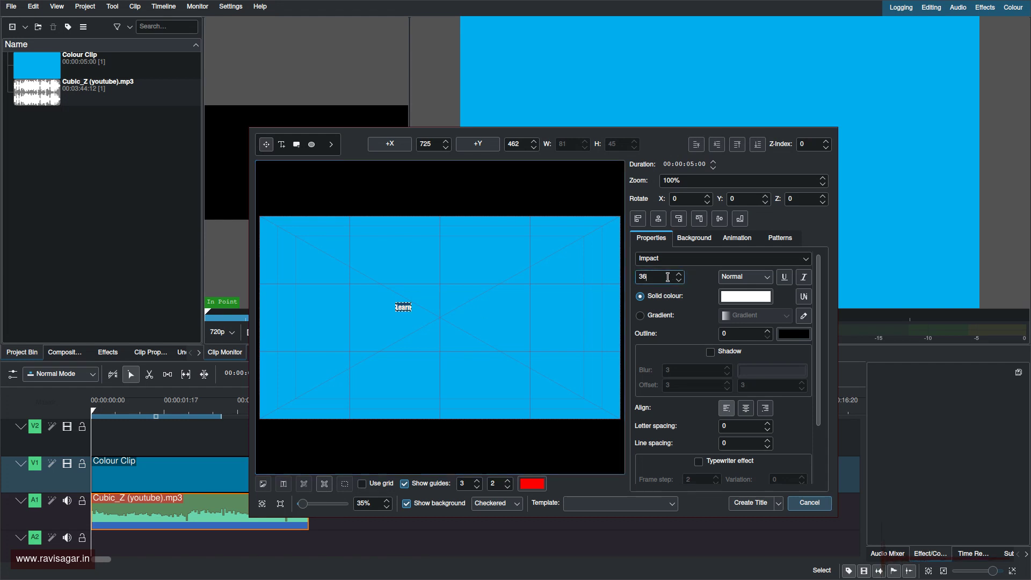
pyautogui.write('108')
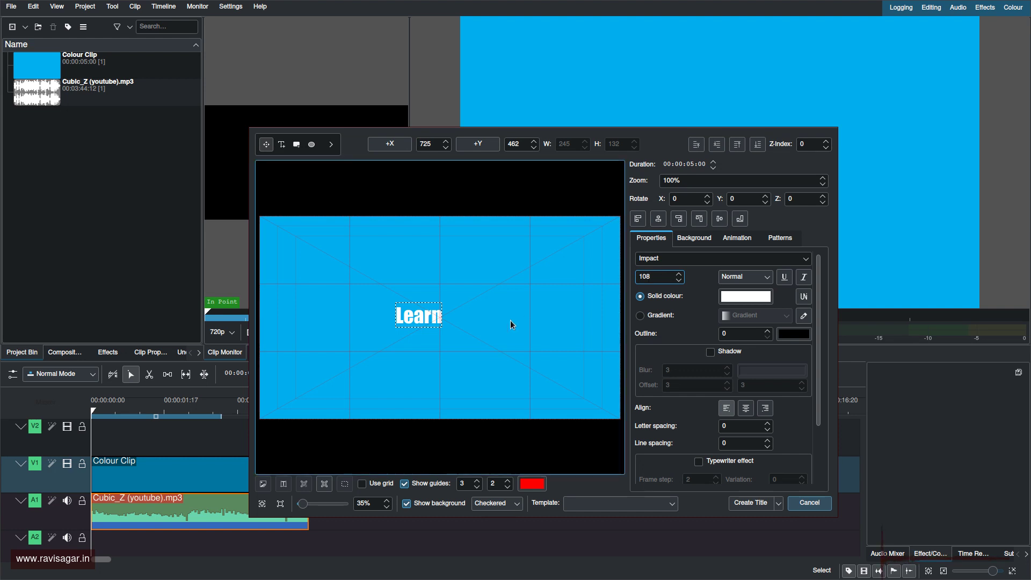
# Centre the "Learn" text horizontally and vertically in the frame and create the title.
pyautogui.moveTo(597, 118); pyautogui.dragTo(478, 90)
pyautogui.moveTo(822, 470); pyautogui.dragTo(964, 485)
pyautogui.click(310, 294)
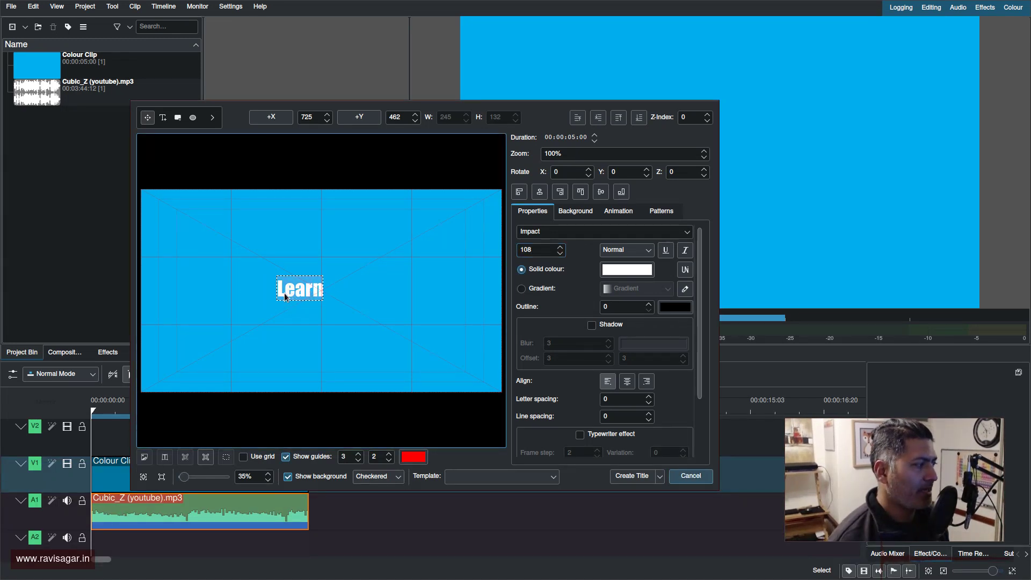
pyautogui.click(327, 301)
pyautogui.moveTo(291, 289); pyautogui.dragTo(229, 234)
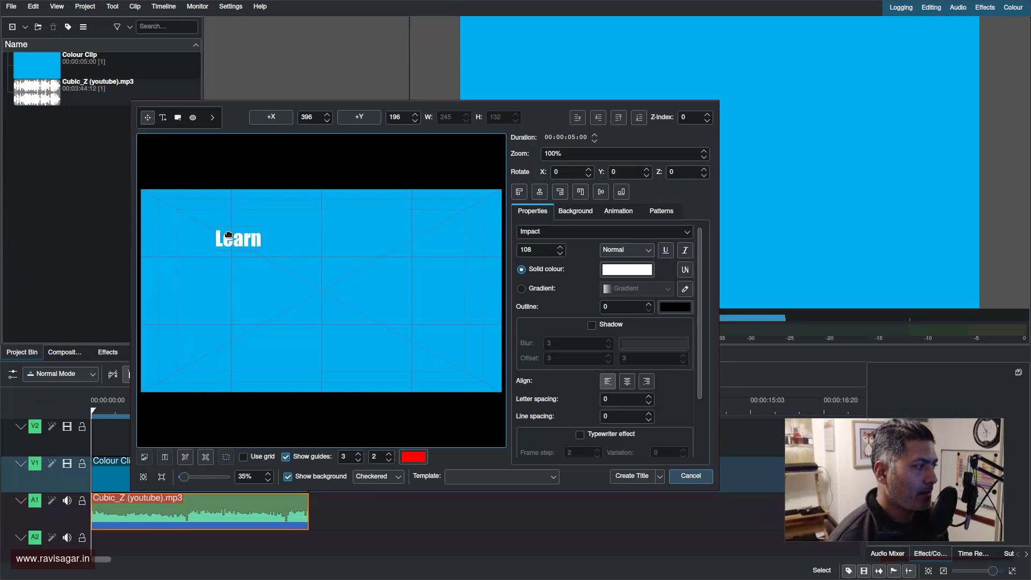
pyautogui.click(546, 197)
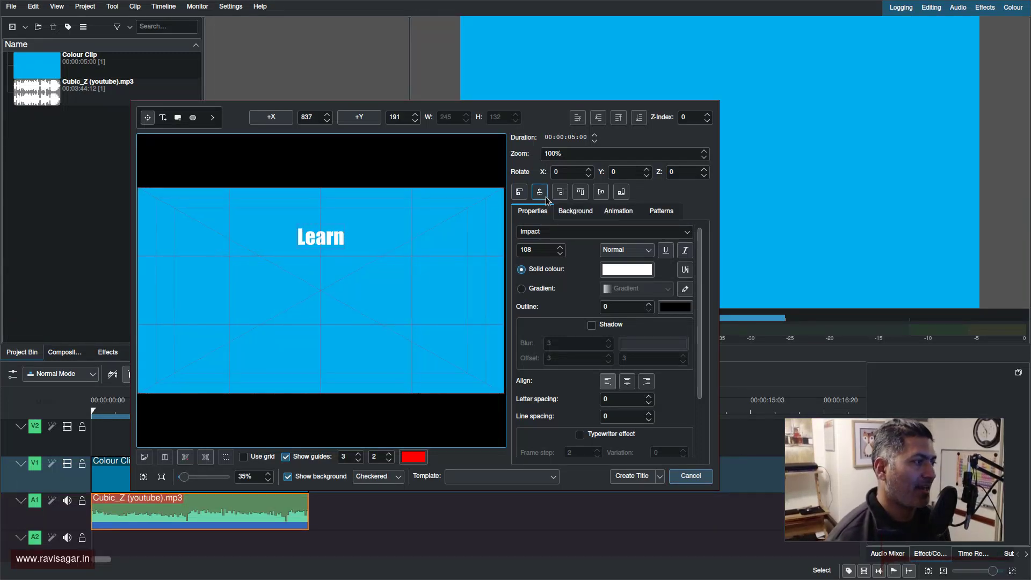
pyautogui.click(601, 193)
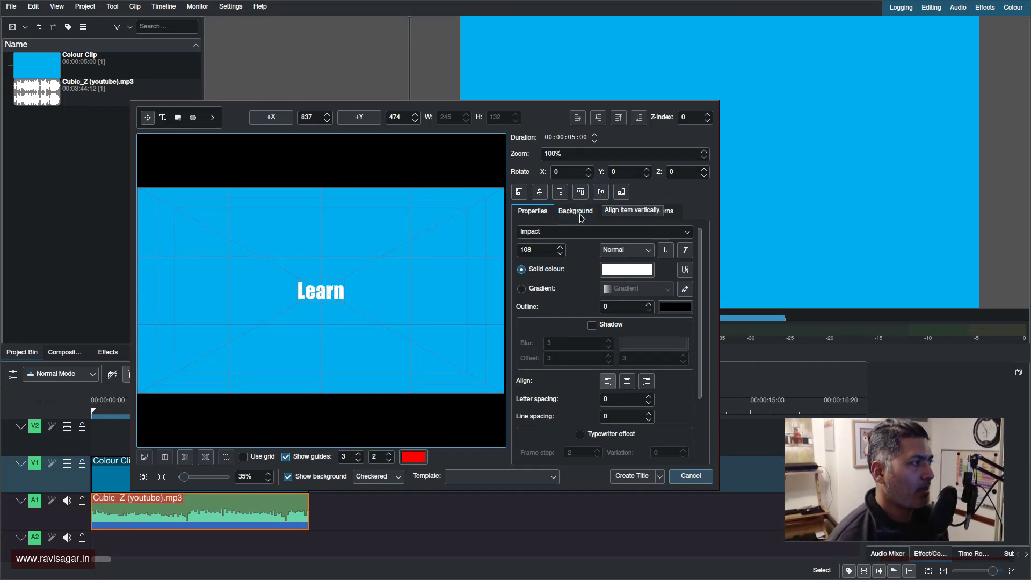
pyautogui.click(633, 480)
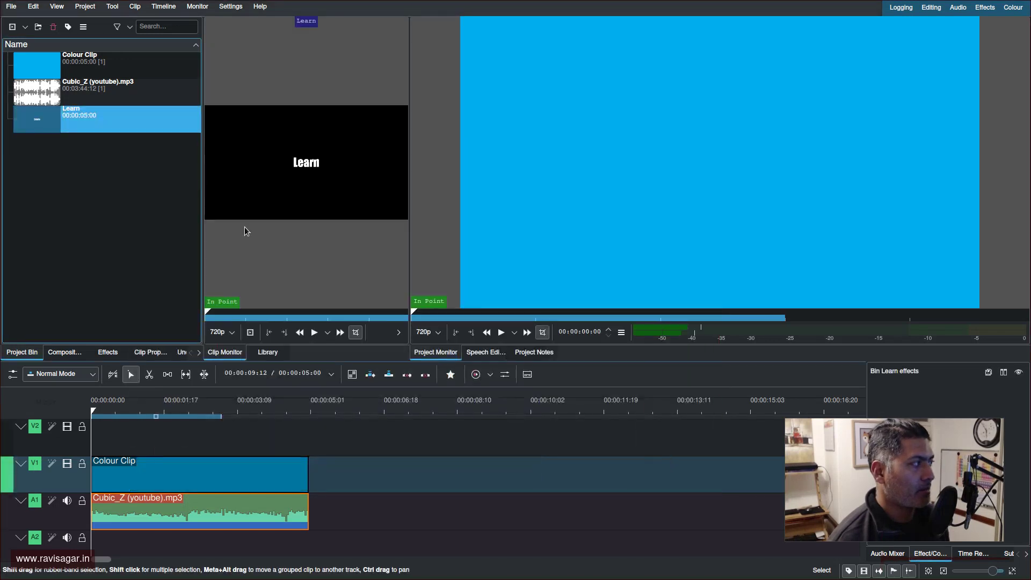
# Place the Learn title at the start of video track V2 and set its duration to 00:00:01:00.
pyautogui.moveTo(124, 364); pyautogui.dragTo(142, 429)
pyautogui.rightClick(139, 433)
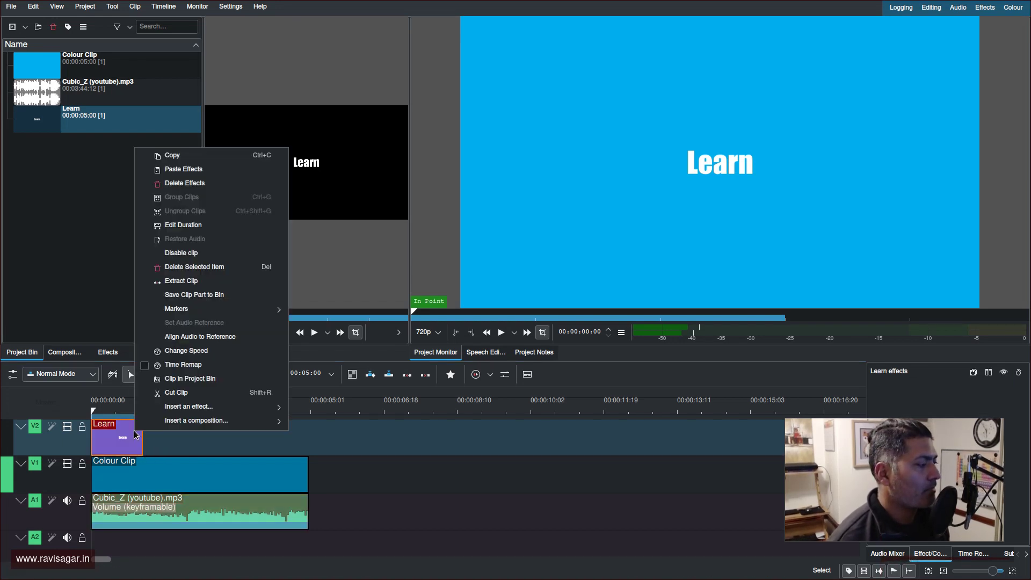
pyautogui.click(208, 228)
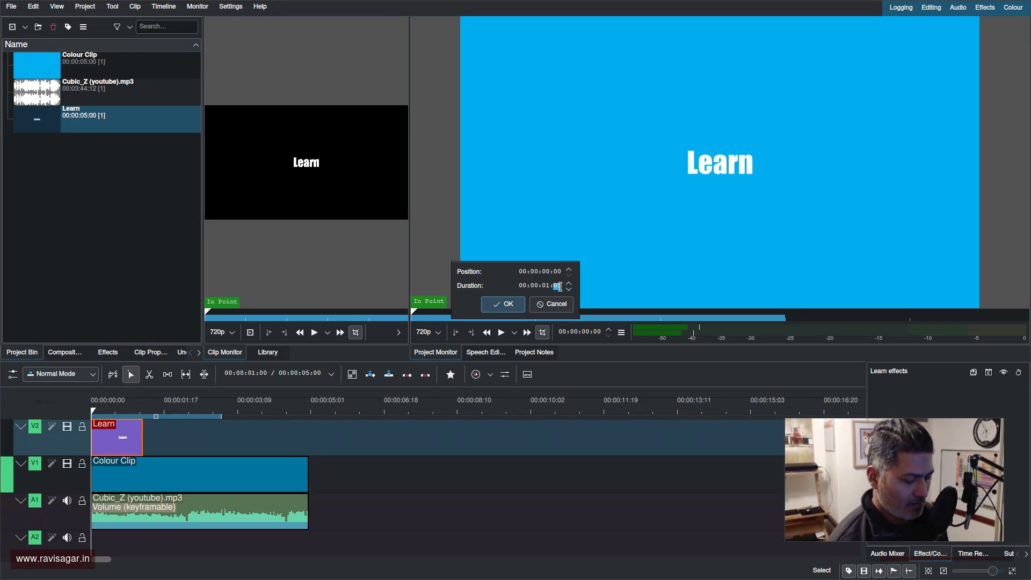
pyautogui.click(503, 304)
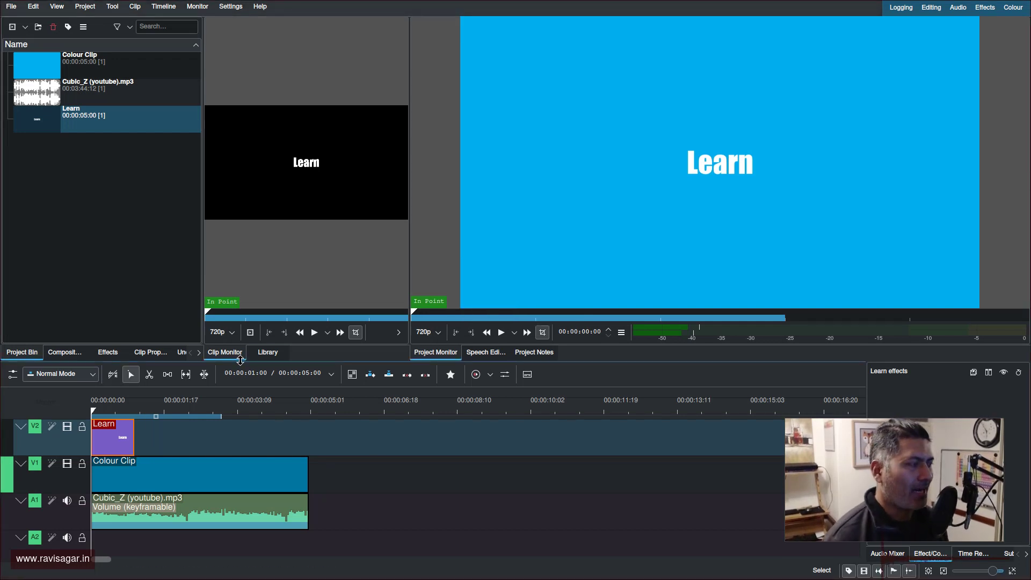
# Create a title clip reading "Learn and", centred both ways, and place it on V2 directly after the Learn clip.
pyautogui.click(35, 186)
pyautogui.rightClick(36, 186)
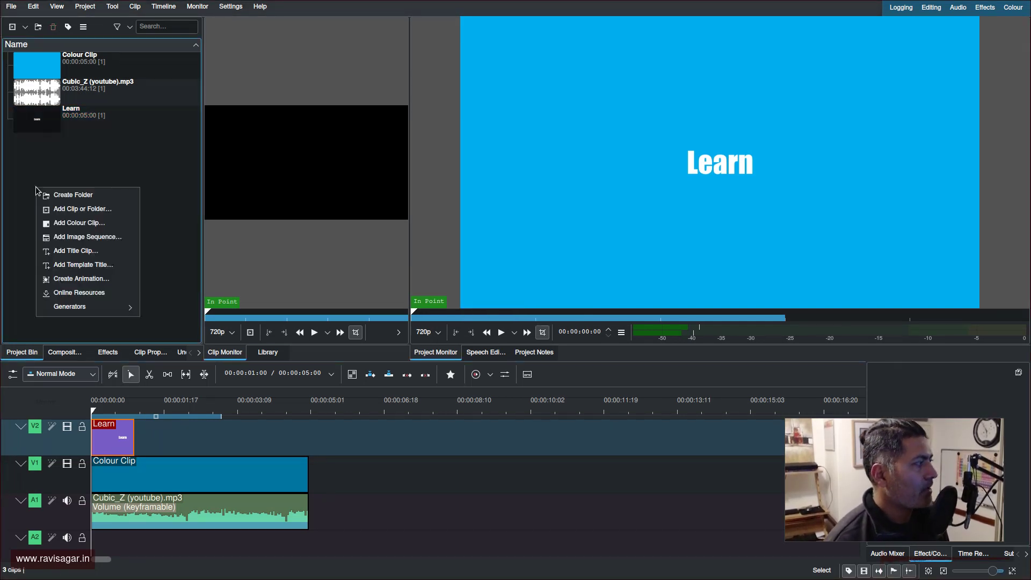
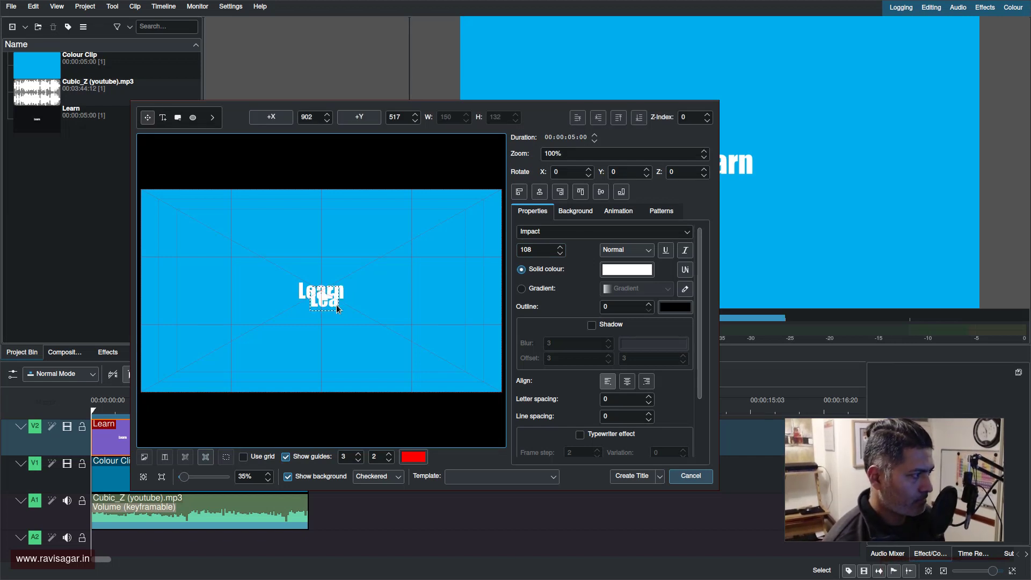
pyautogui.write('Learn')
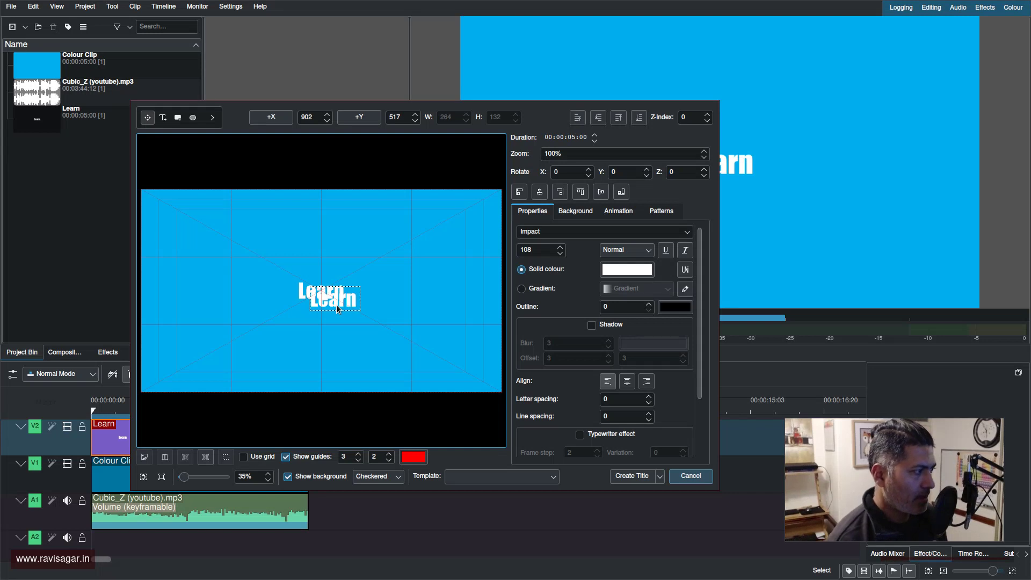
pyautogui.write(' and')
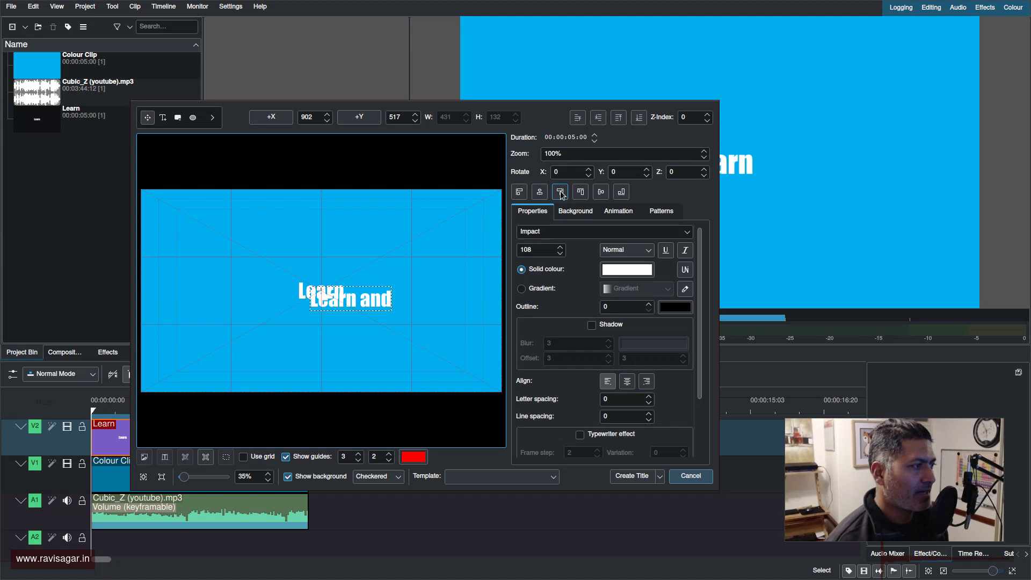
pyautogui.click(540, 192)
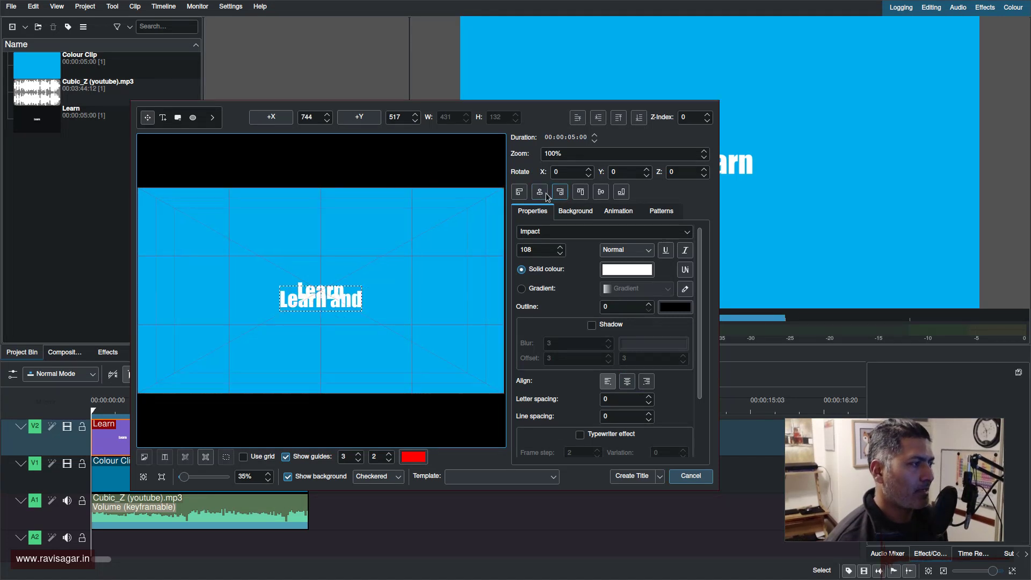
pyautogui.click(602, 193)
pyautogui.click(632, 477)
pyautogui.moveTo(138, 300); pyautogui.dragTo(266, 449)
pyautogui.rightClick(264, 451)
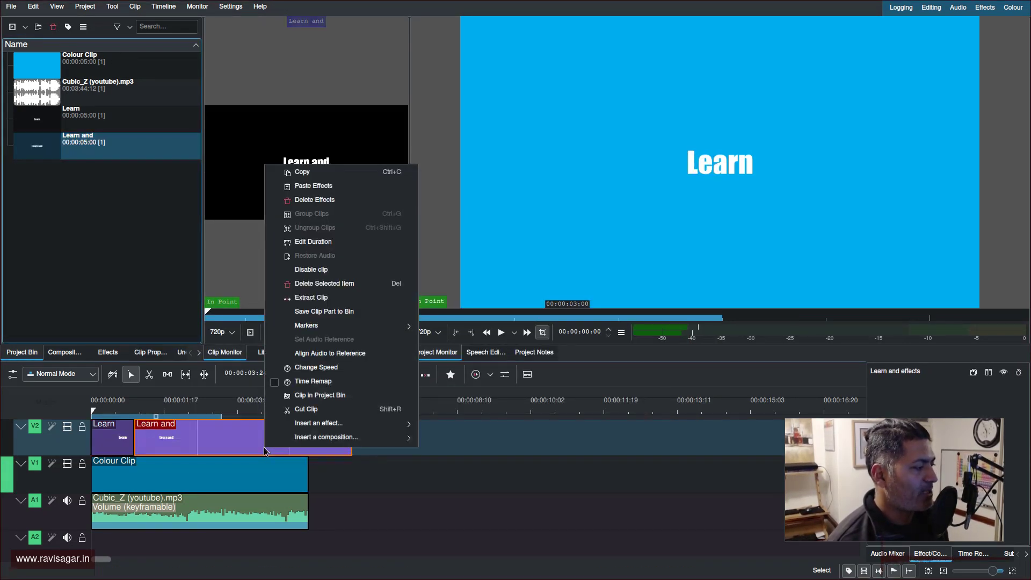
pyautogui.click(324, 269)
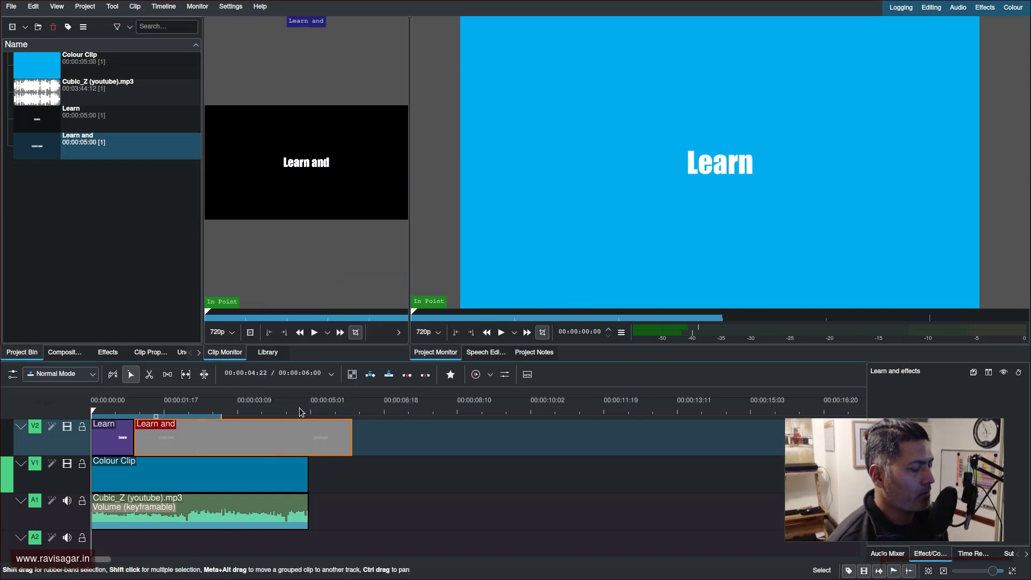
pyautogui.rightClick(276, 442)
pyautogui.click(333, 263)
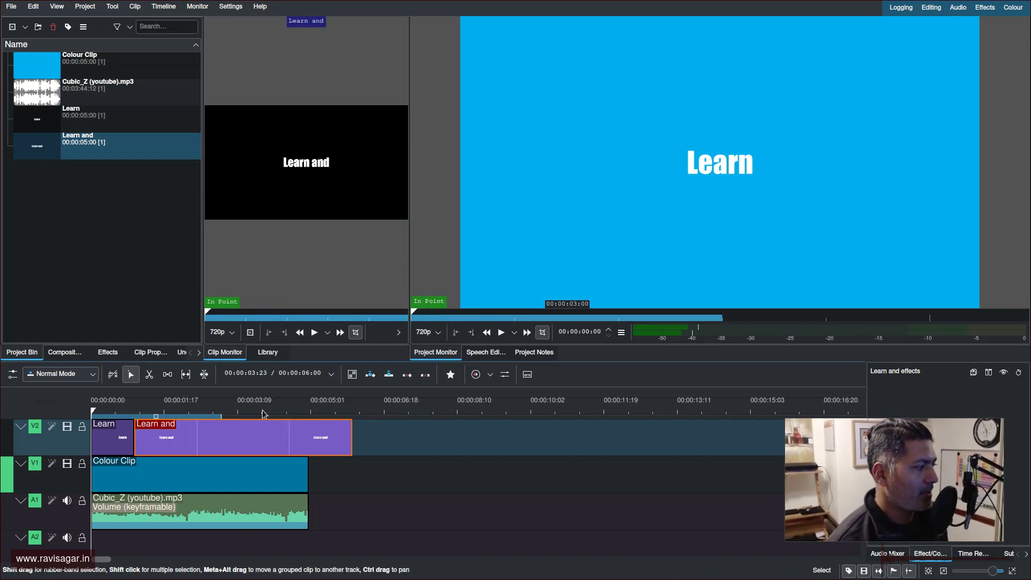
# Set the "Learn and" clip's duration on V2 to 00:00:01:00 and play the timeline from the start.
pyautogui.rightClick(252, 431)
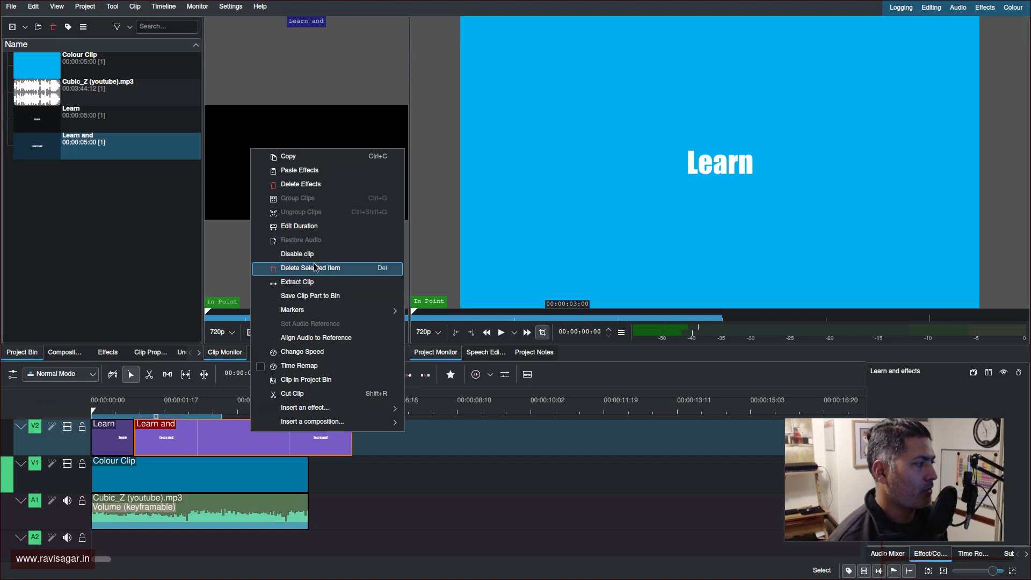
pyautogui.click(320, 227)
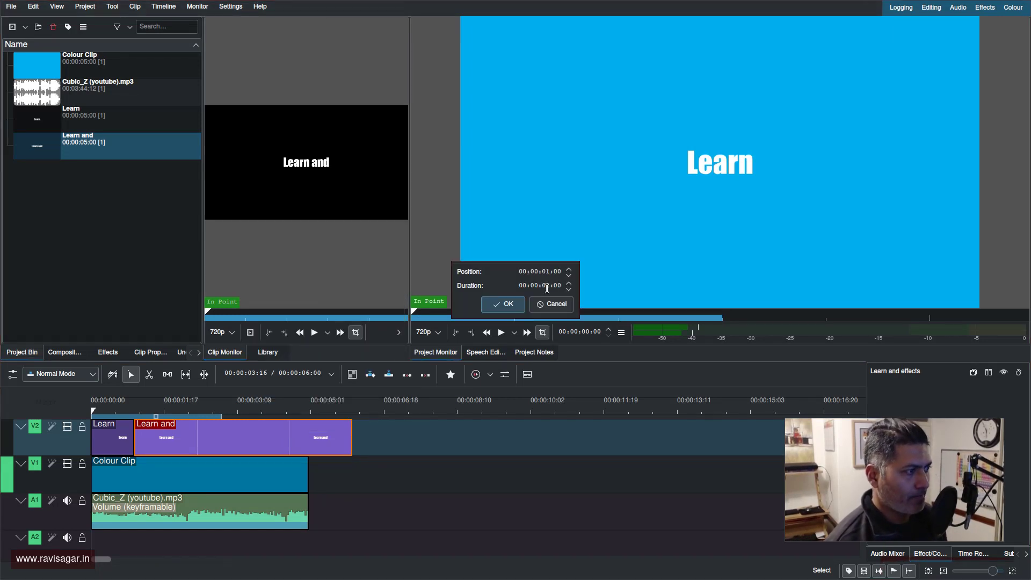
pyautogui.write('1')
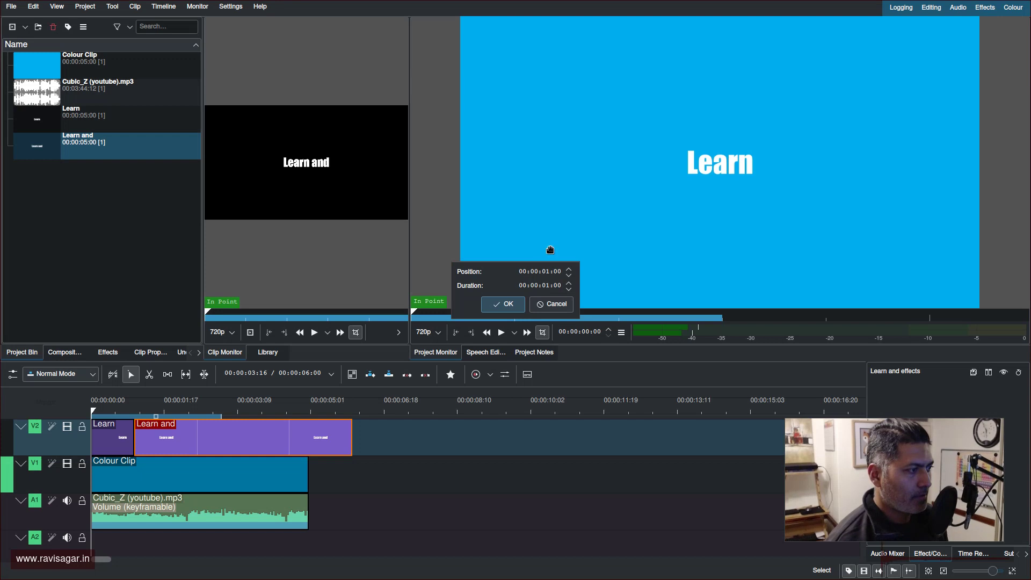
pyautogui.click(504, 304)
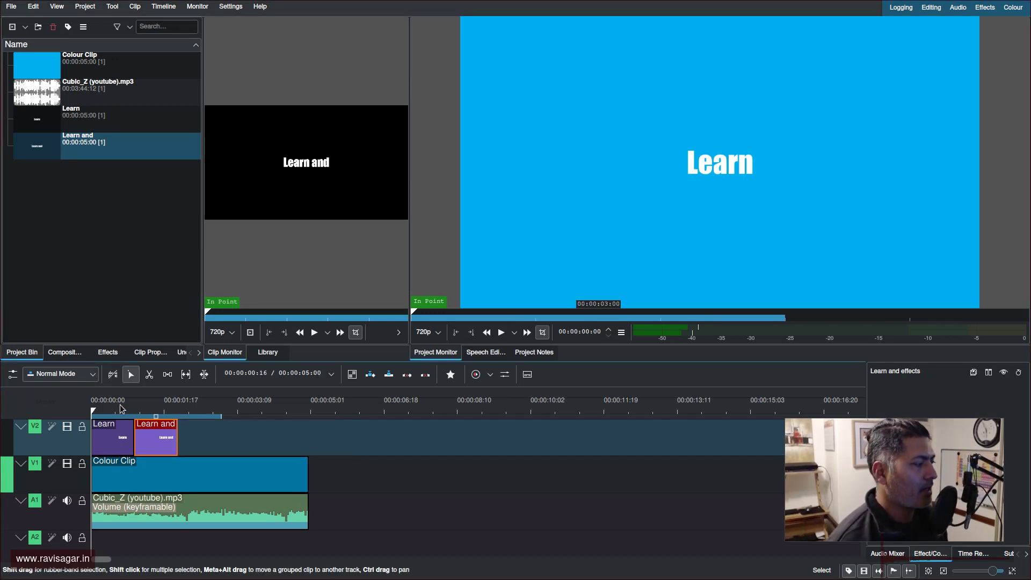
pyautogui.press('space')
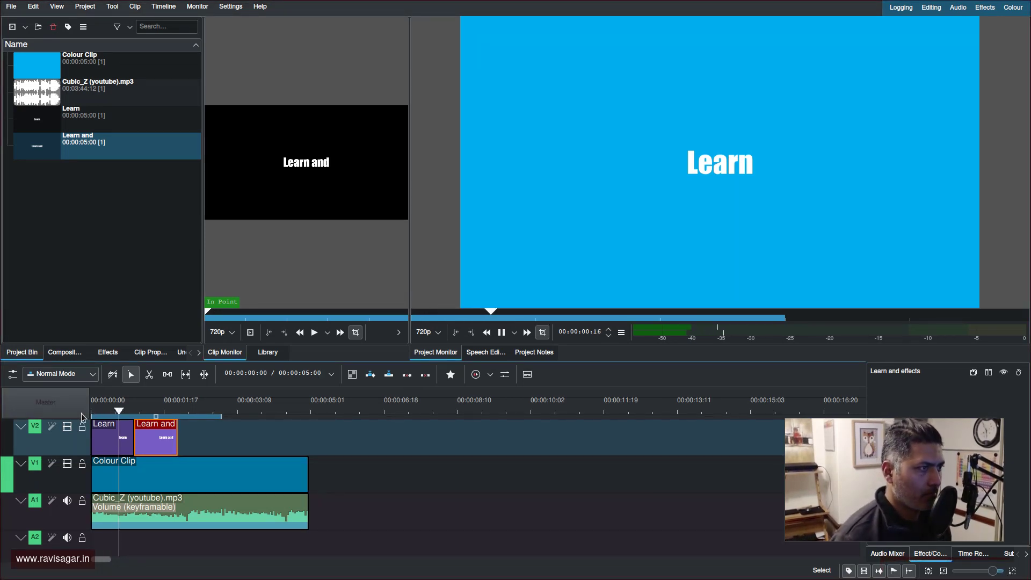
pyautogui.press('space')
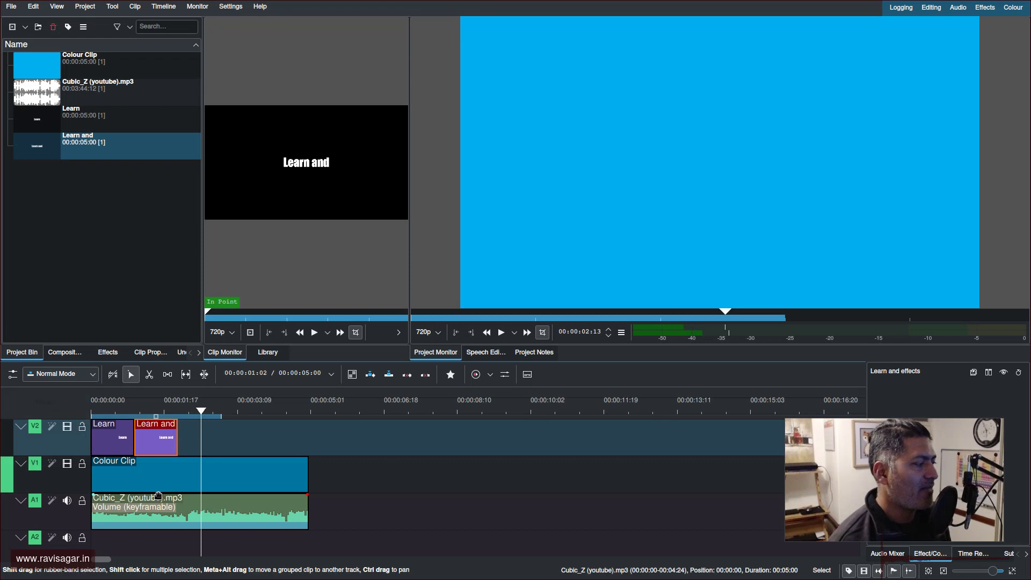
# Start another title clip in the project bin with the text "Learn and share".
pyautogui.rightClick(54, 214)
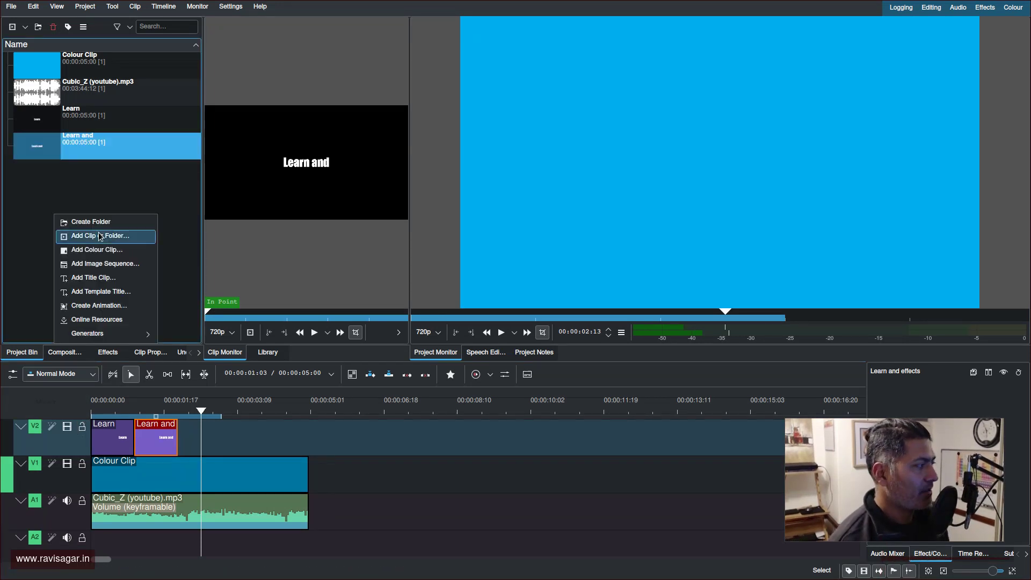
pyautogui.click(81, 275)
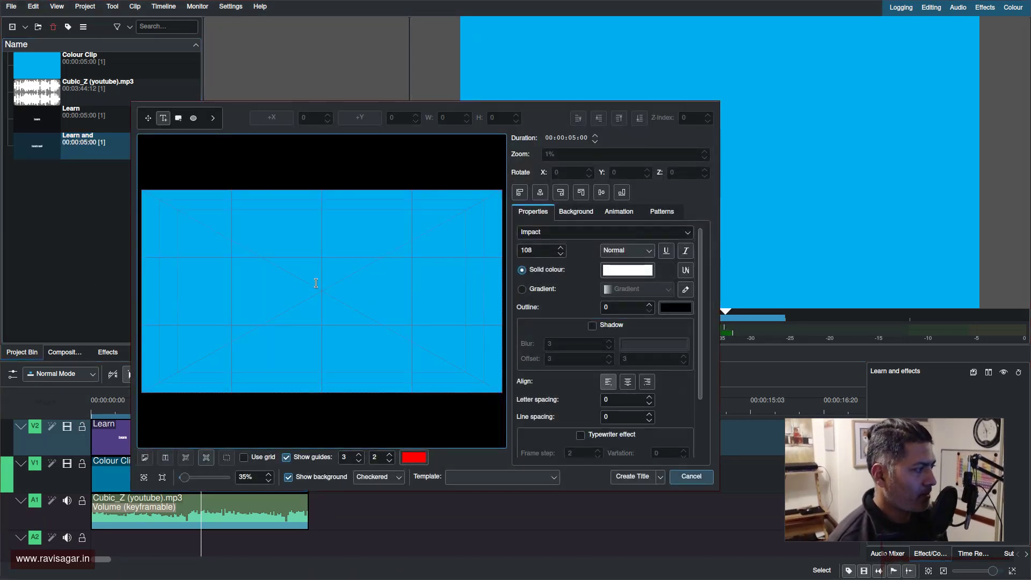
pyautogui.click(329, 272)
pyautogui.write('Learn')
pyautogui.press('BackSpace')
pyautogui.press('BackSpace')
pyautogui.press('BackSpace')
pyautogui.press('BackSpace')
pyautogui.write('earn')
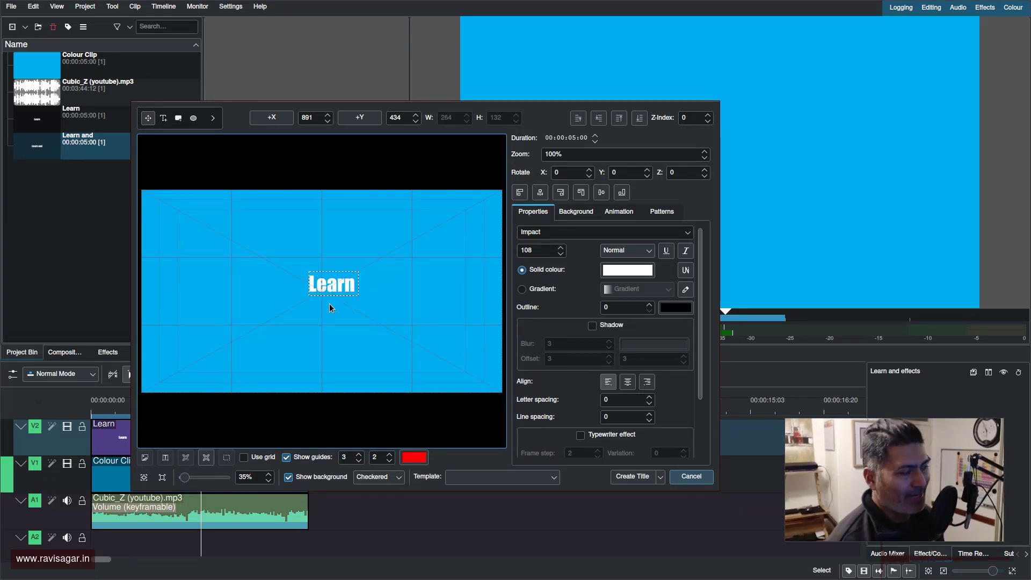
pyautogui.write(' and share')
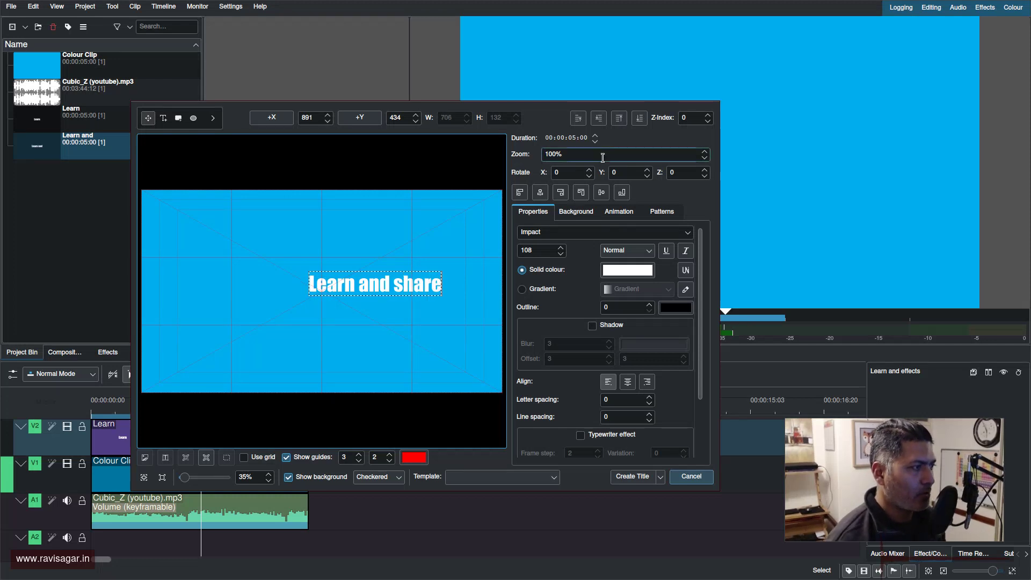
# Centre the "Learn and share" text horizontally and vertically and create the title.
pyautogui.click(541, 192)
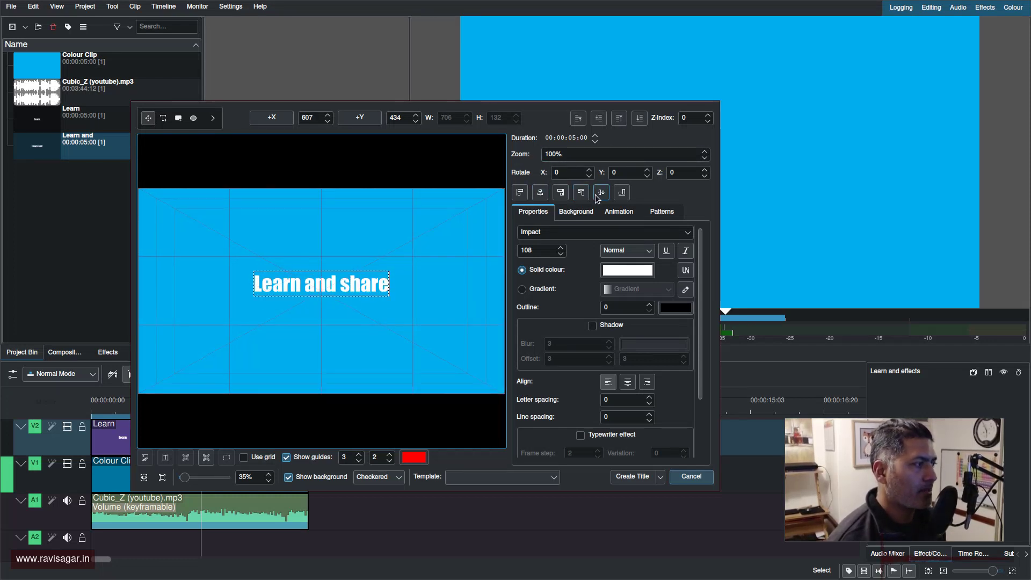
pyautogui.click(582, 193)
pyautogui.click(633, 476)
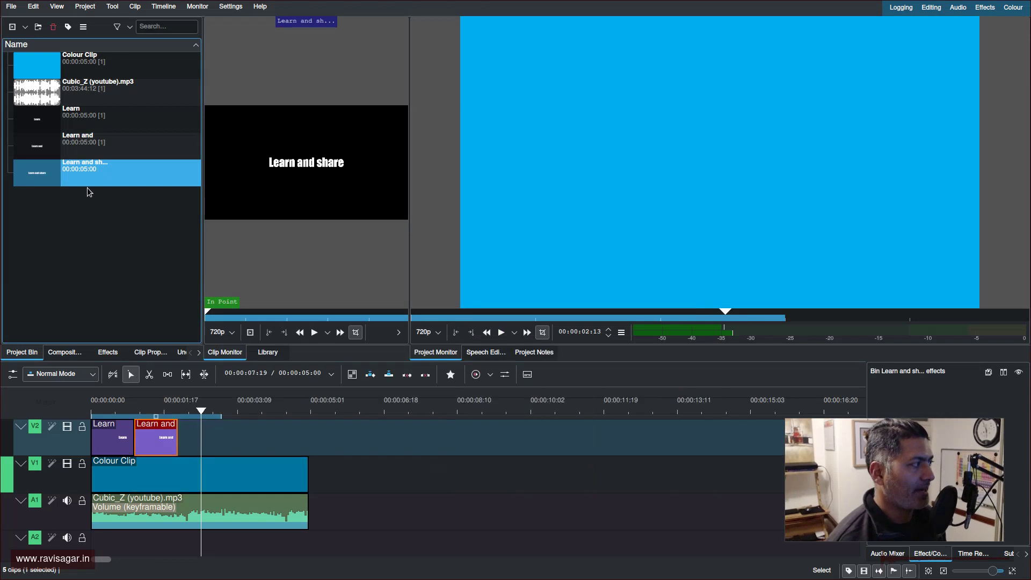
# Place the "Learn and share" title on V2 directly after the "Learn and" clip and set its duration to 00:00:01:00.
pyautogui.moveTo(108, 171); pyautogui.dragTo(180, 451)
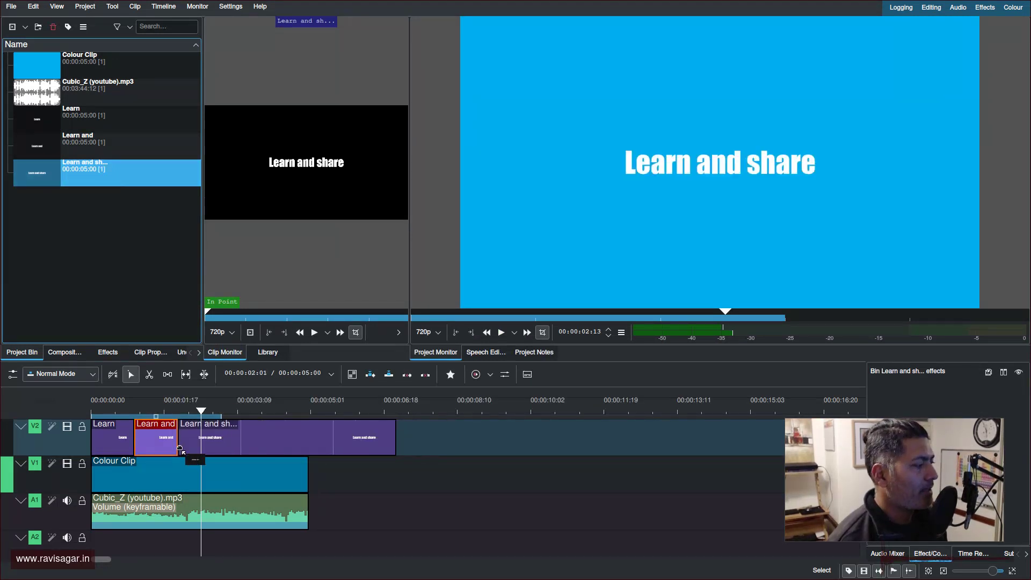
pyautogui.rightClick(368, 439)
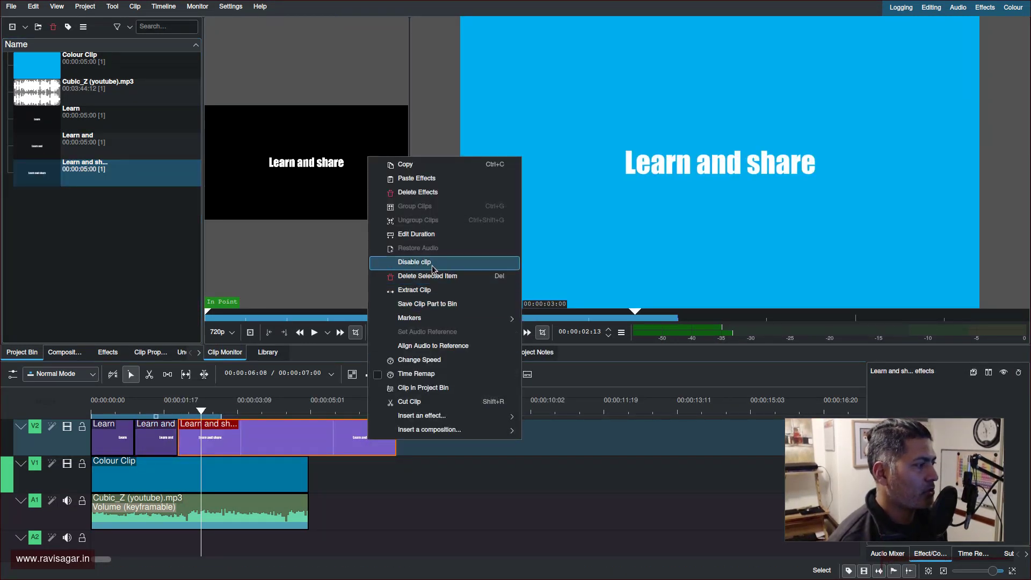
pyautogui.click(437, 234)
pyautogui.doubleClick(545, 287)
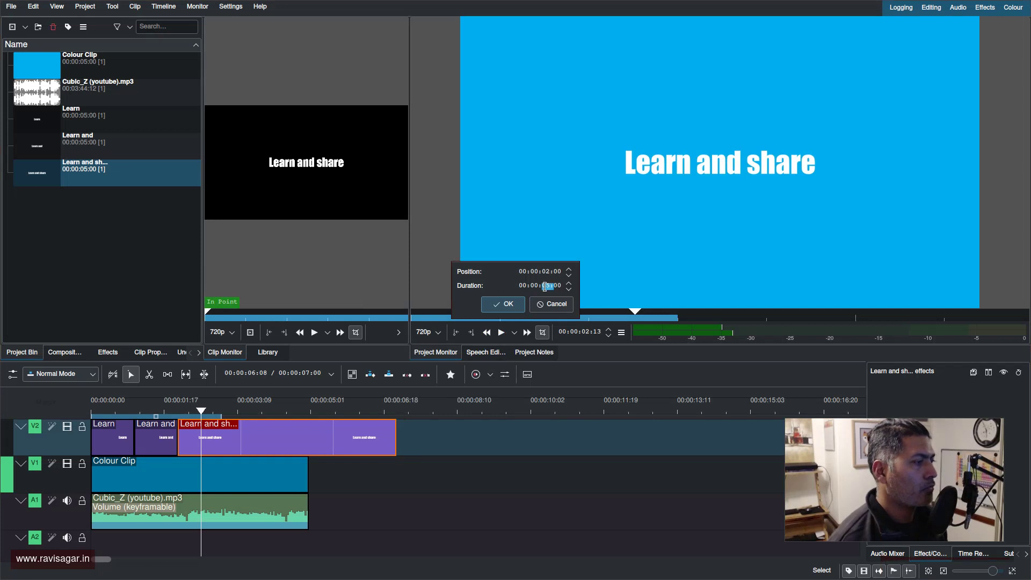
pyautogui.write('01')
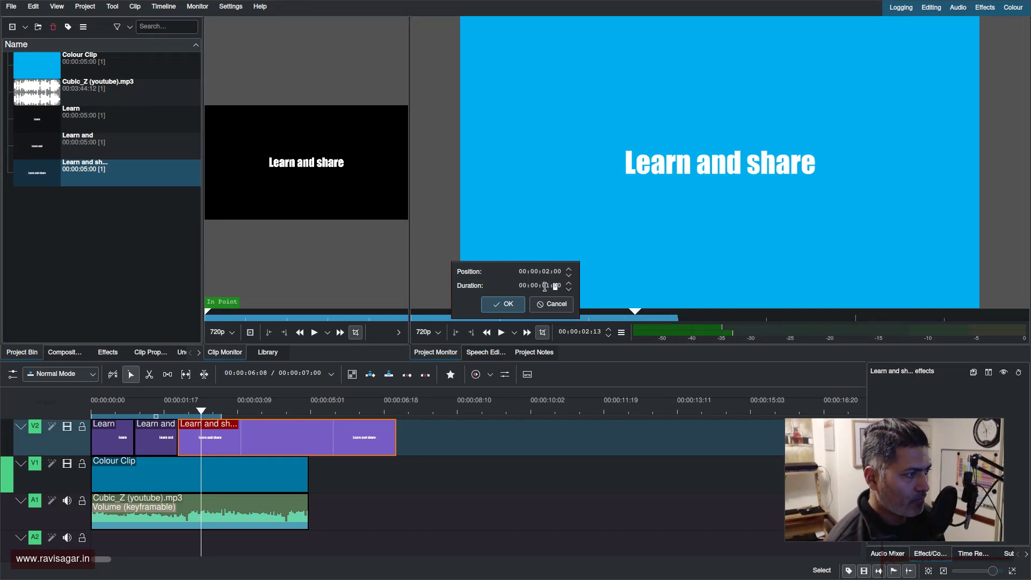
pyautogui.click(508, 304)
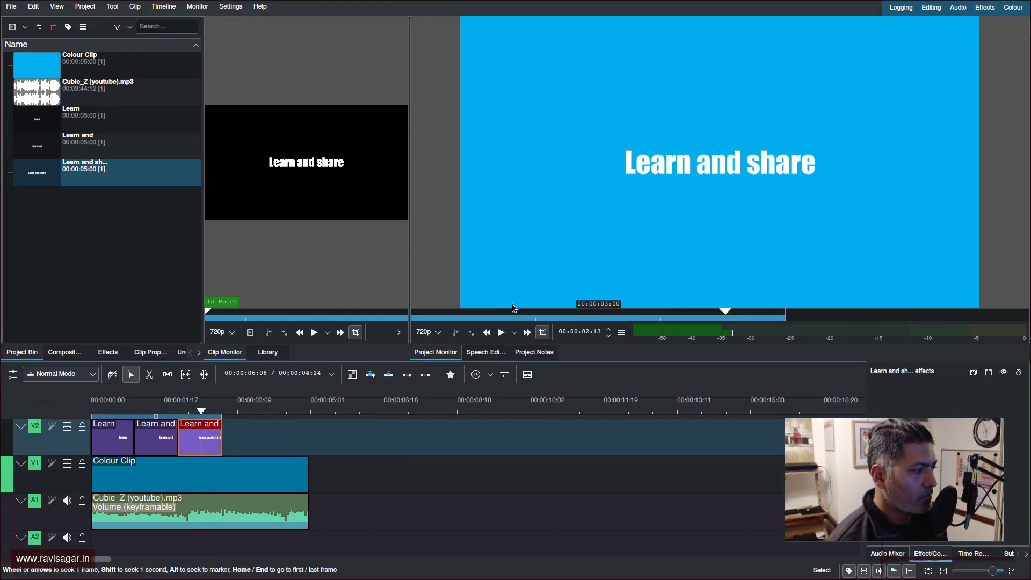
# Play the timeline from the start to review the three successive titles.
pyautogui.moveTo(107, 411); pyautogui.dragTo(74, 414)
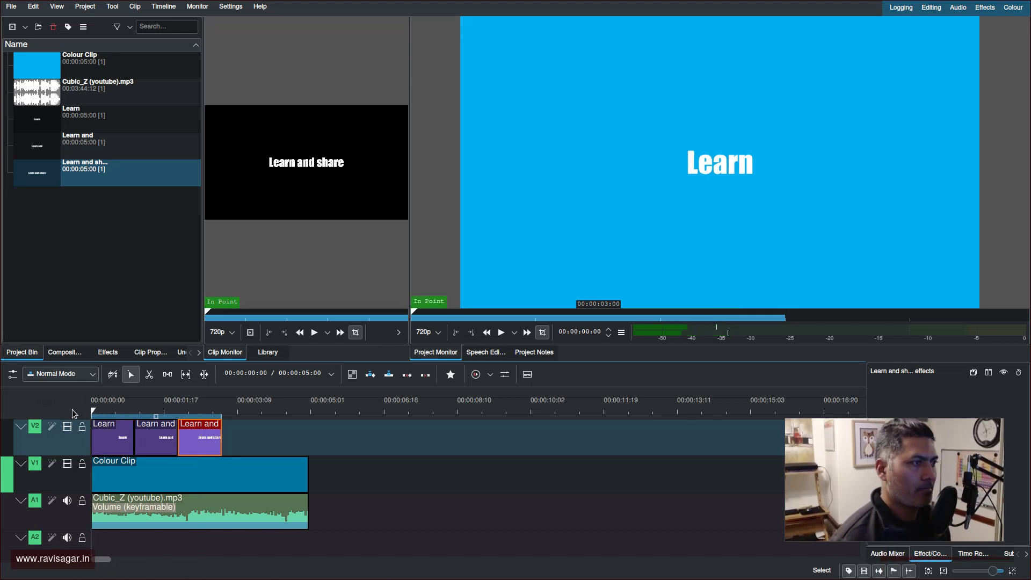
pyautogui.press('space')
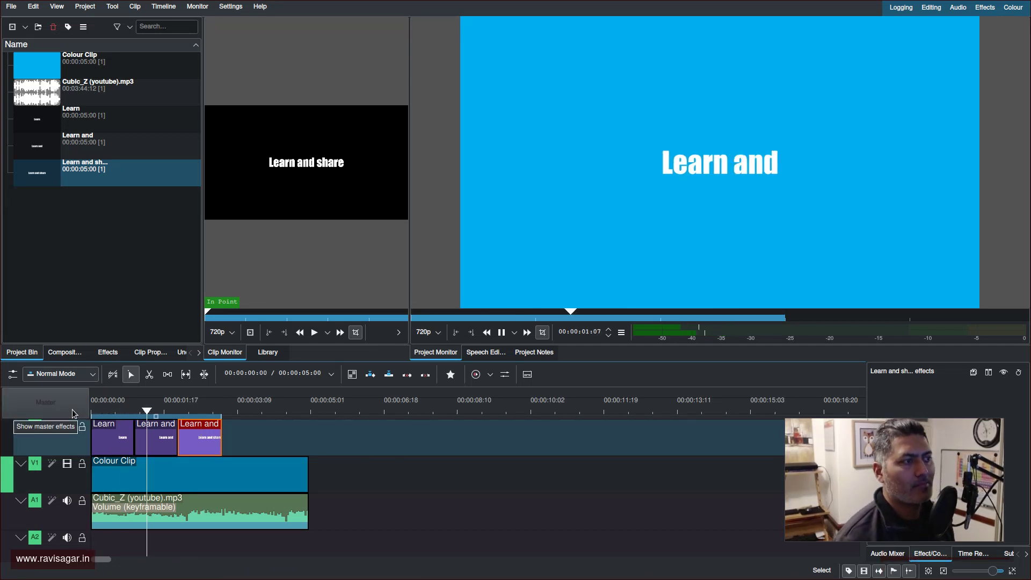
pyautogui.press('space')
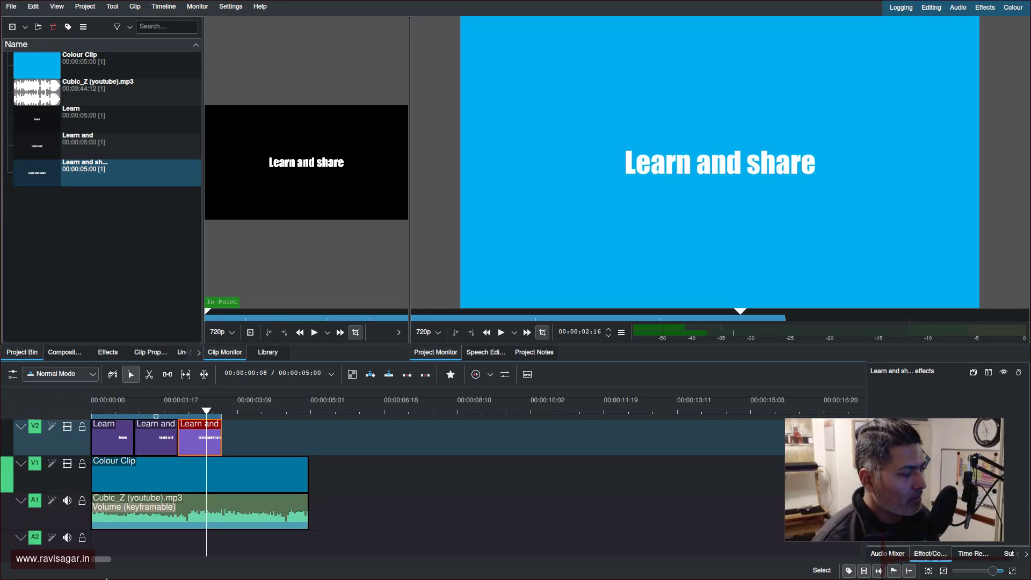
pyautogui.rightClick(259, 508)
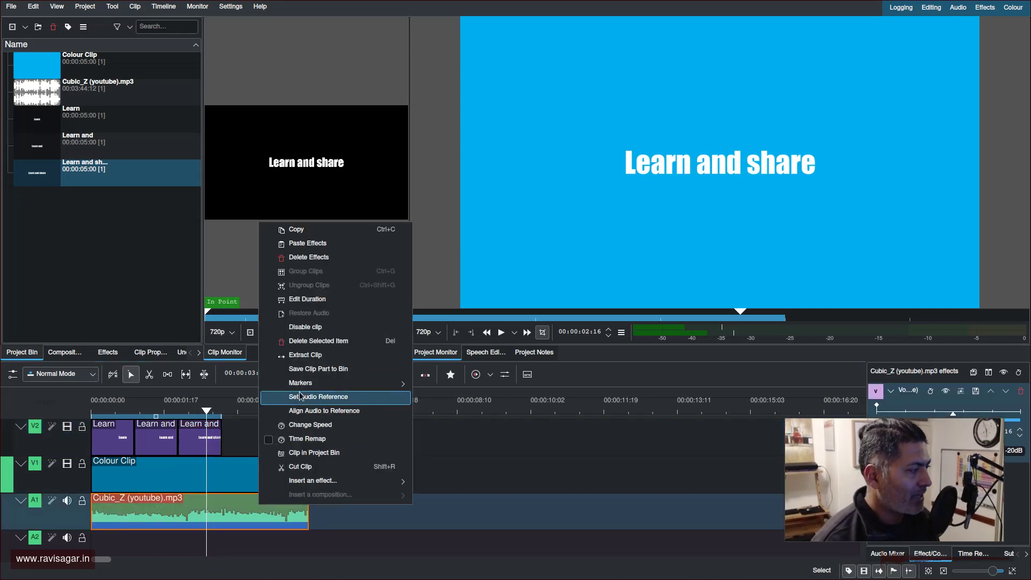
pyautogui.moveTo(348, 383)
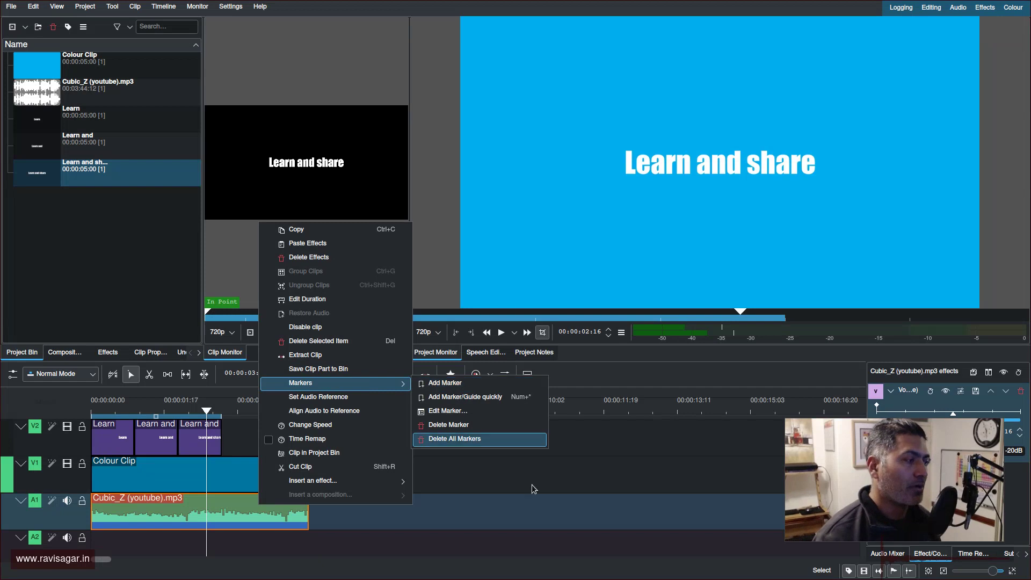
pyautogui.press('Escape')
pyautogui.press('Escape')
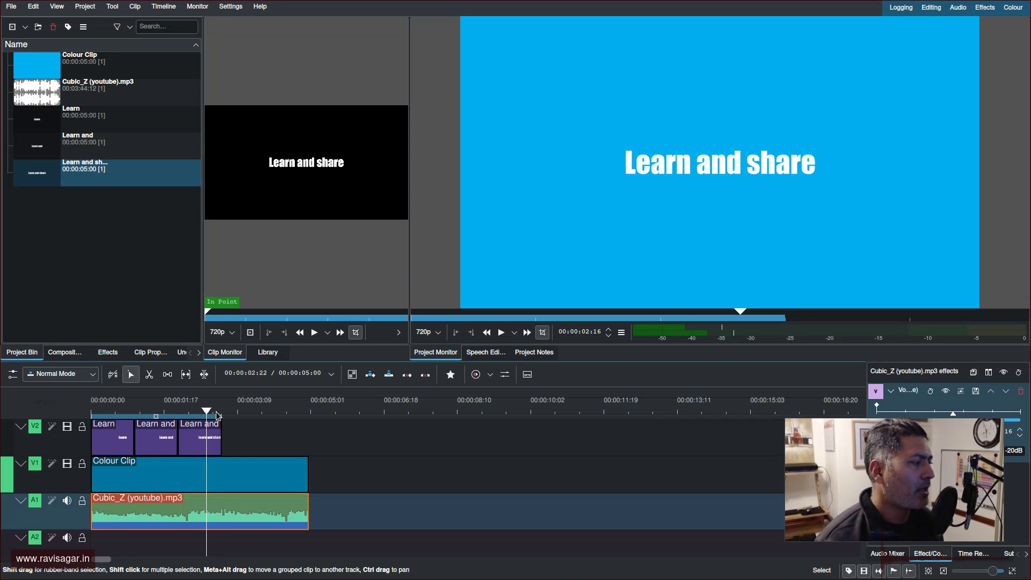
# With the playhead over "Learn and share", start a new title clip and draw a white rectangle about 725 by 33 beneath the text.
pyautogui.moveTo(210, 415)
pyautogui.mouseDown()
pyautogui.moveTo(226, 413)
pyautogui.moveTo(143, 414)
pyautogui.moveTo(260, 415)
pyautogui.moveTo(196, 404)
pyautogui.mouseUp()
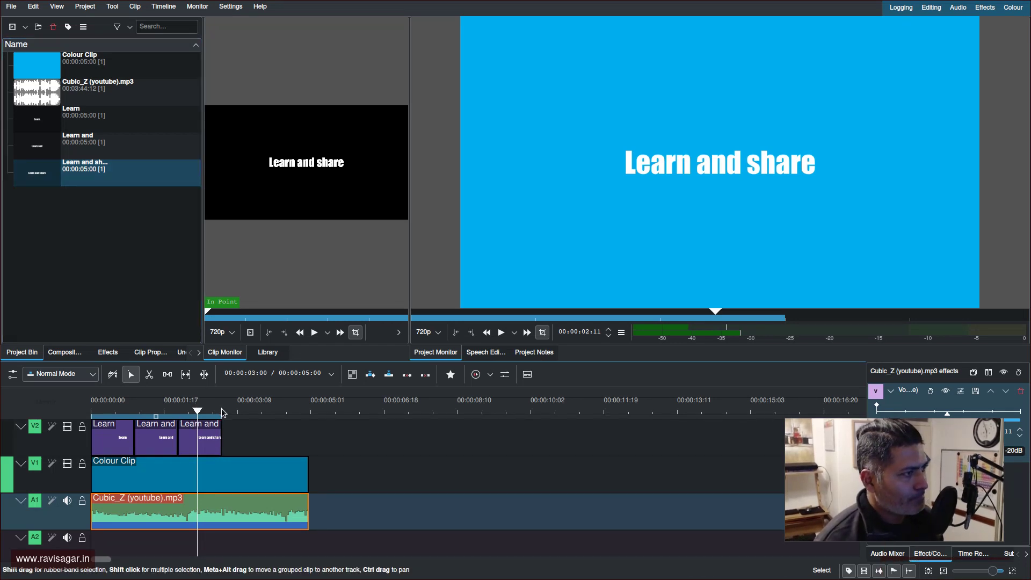
pyautogui.rightClick(97, 247)
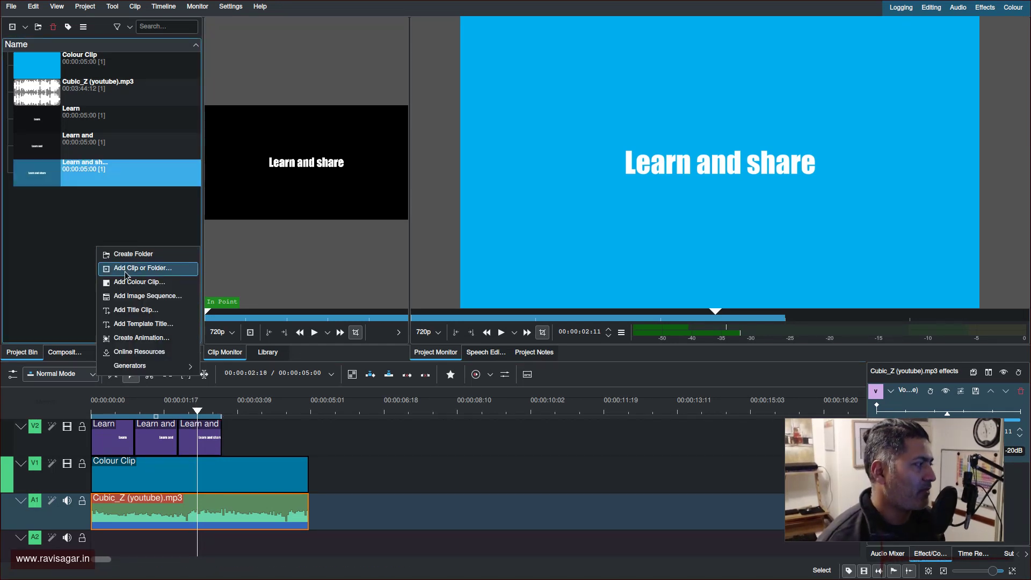
pyautogui.click(143, 312)
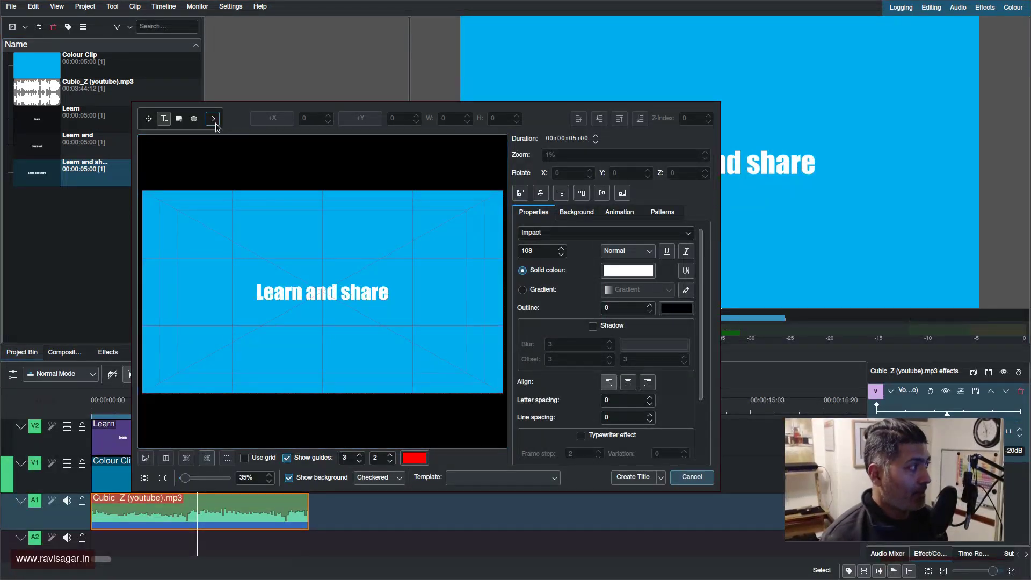
pyautogui.click(179, 118)
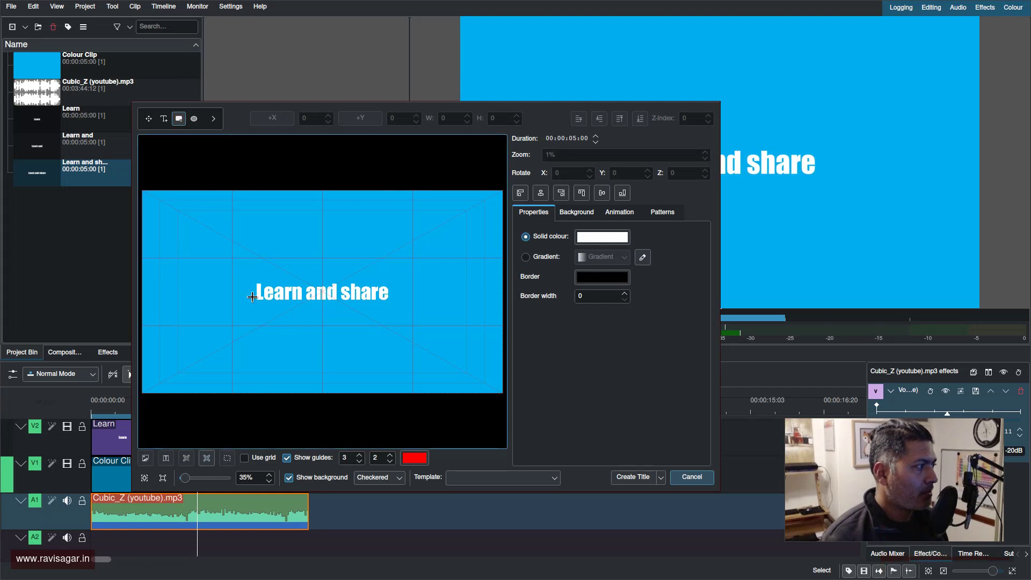
pyautogui.moveTo(256, 309); pyautogui.dragTo(391, 311)
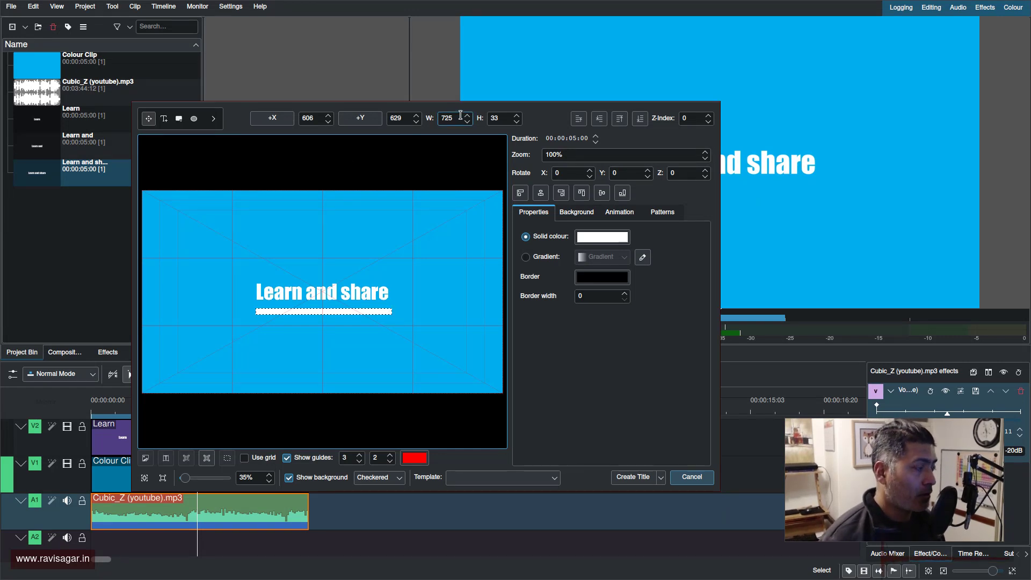
# Set the rectangle's width to 500 and its height to 20.
pyautogui.moveTo(457, 118); pyautogui.dragTo(413, 110)
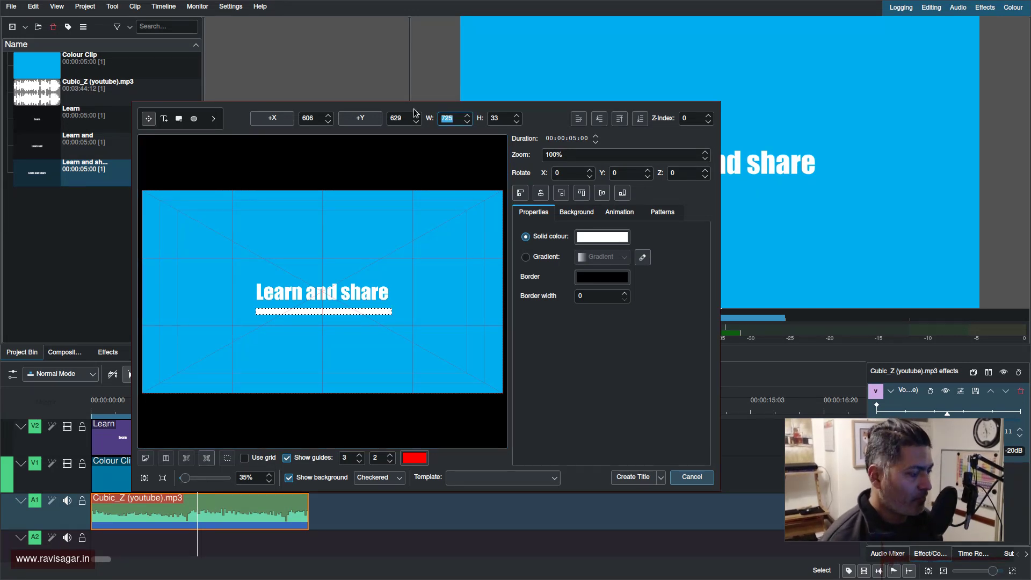
pyautogui.write('500')
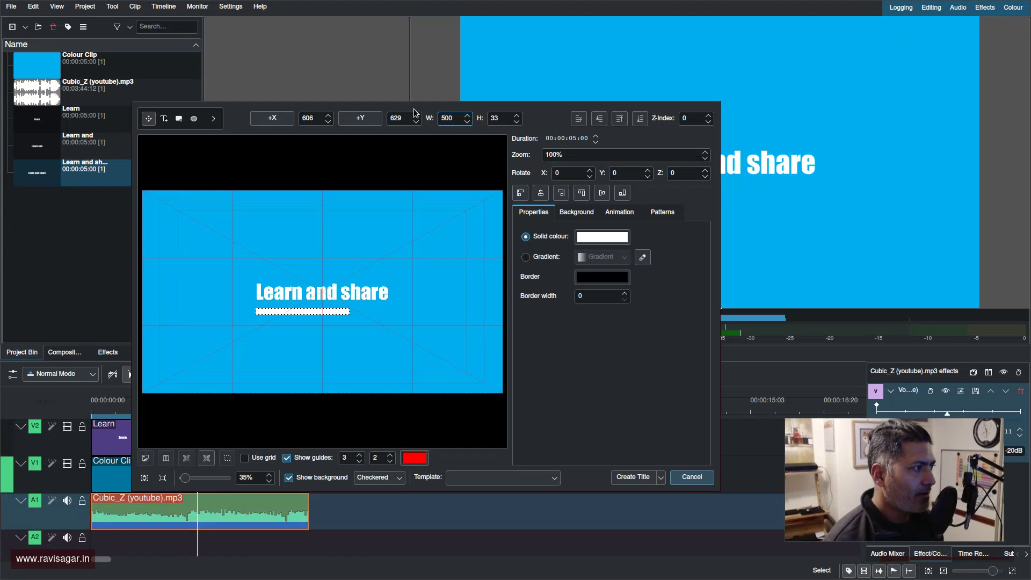
pyautogui.press('Tab')
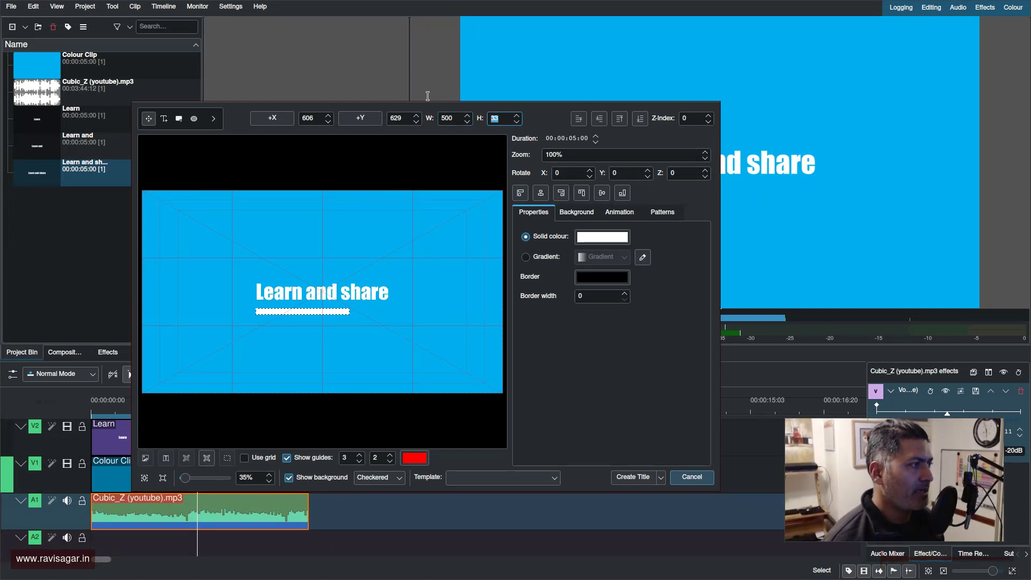
pyautogui.write('20')
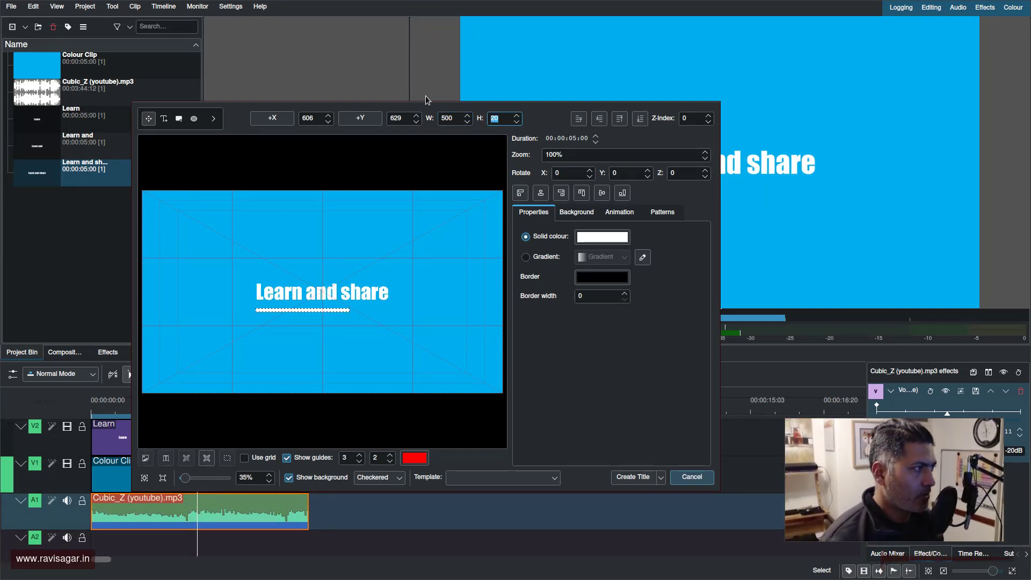
# Position the rectangle at X 100 and Y 800.
pyautogui.click(256, 122)
pyautogui.doubleClick(317, 114)
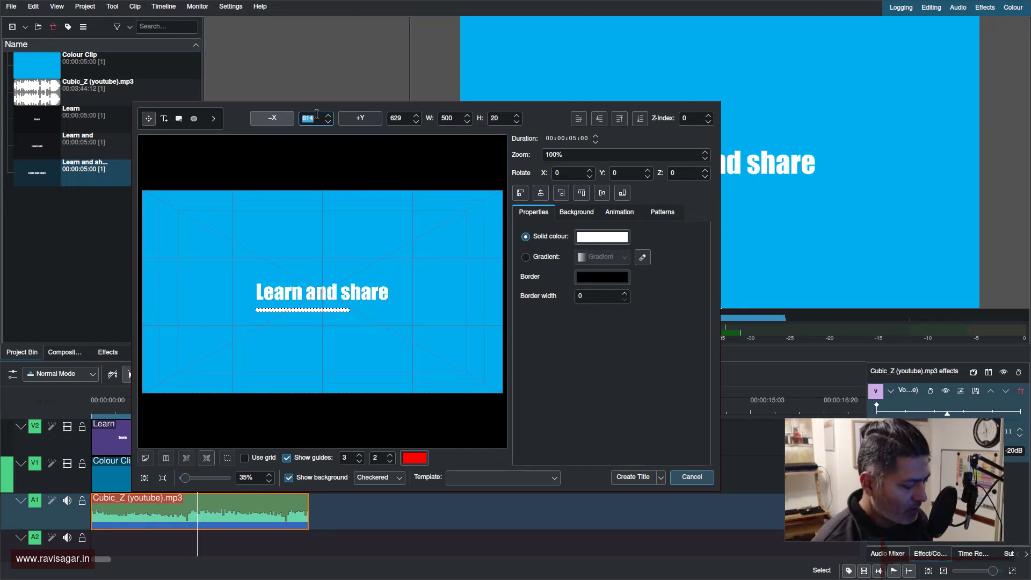
pyautogui.write('100')
pyautogui.press('Tab')
pyautogui.press('Tab')
pyautogui.write('800')
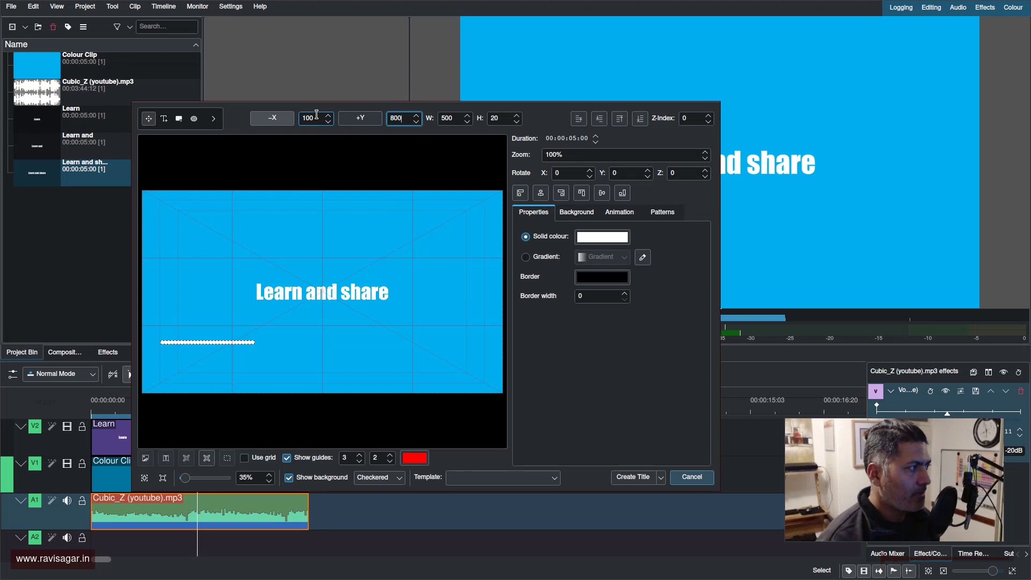
# Try an X offset of 100 with the inverted X origin, and restore the normal origin with X 100.
pyautogui.click(281, 118)
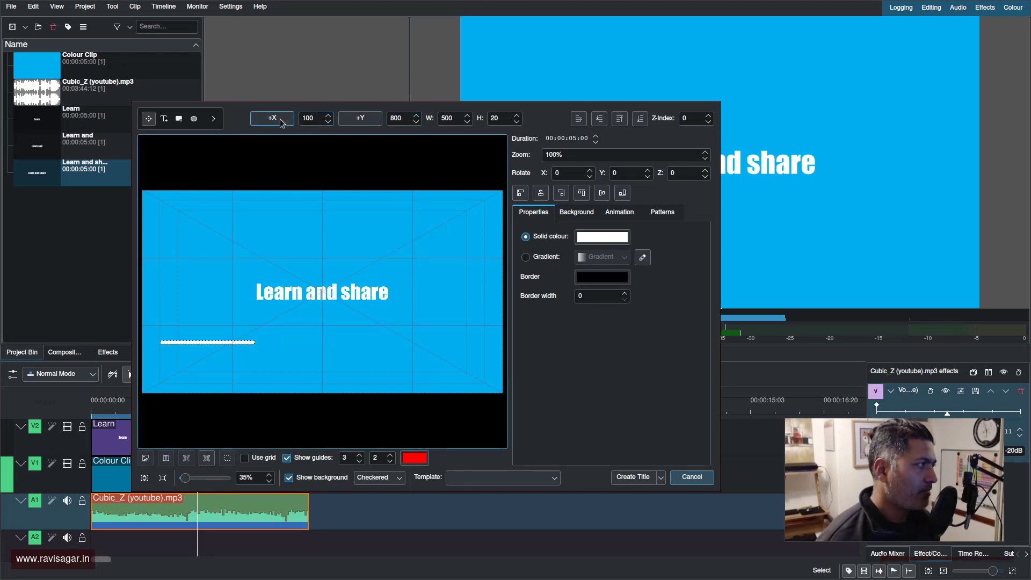
pyautogui.doubleClick(313, 118)
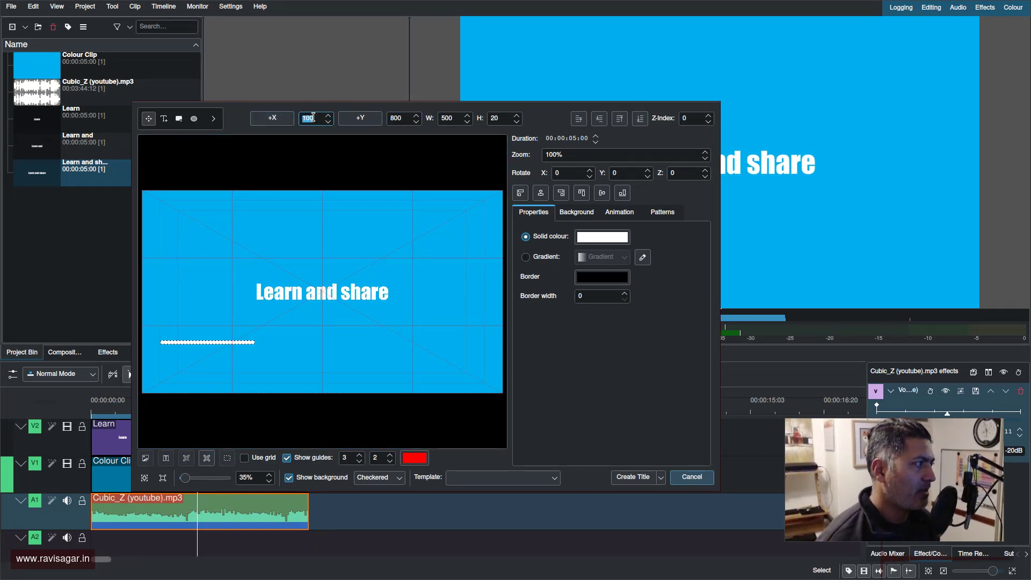
pyautogui.press('Tab')
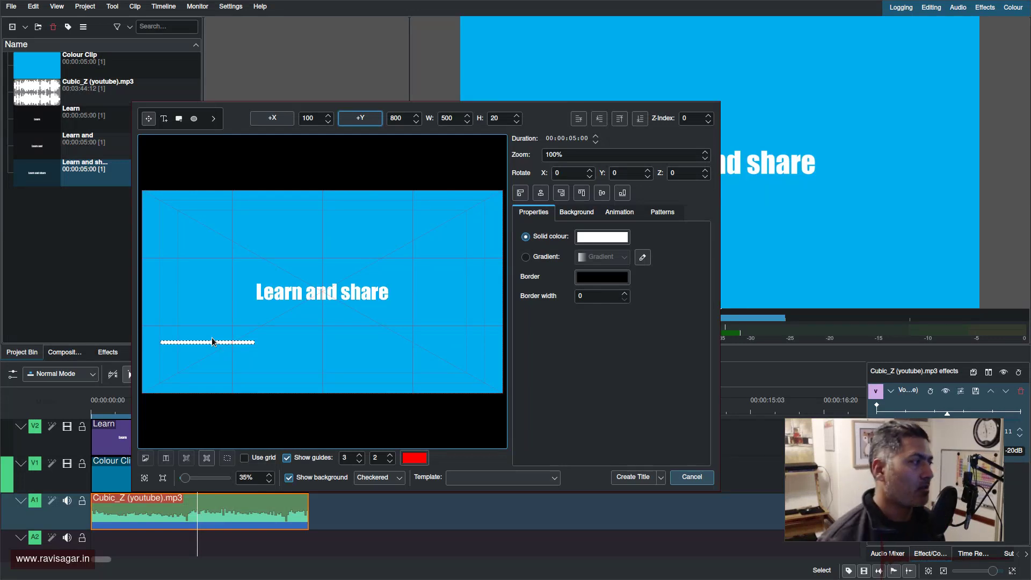
pyautogui.click(277, 119)
pyautogui.doubleClick(315, 120)
pyautogui.write('100')
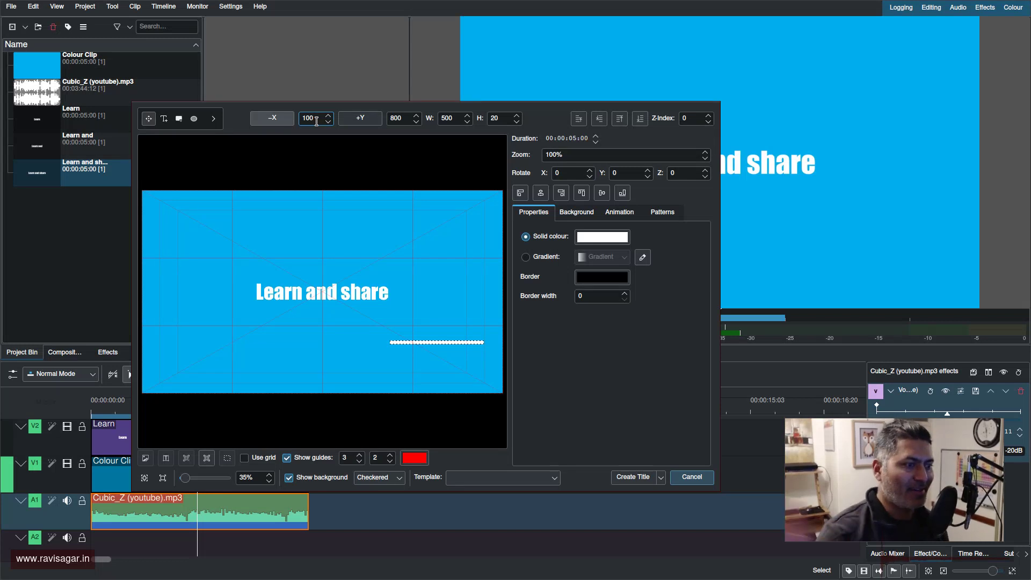
pyautogui.click(273, 118)
pyautogui.doubleClick(307, 117)
pyautogui.write('100')
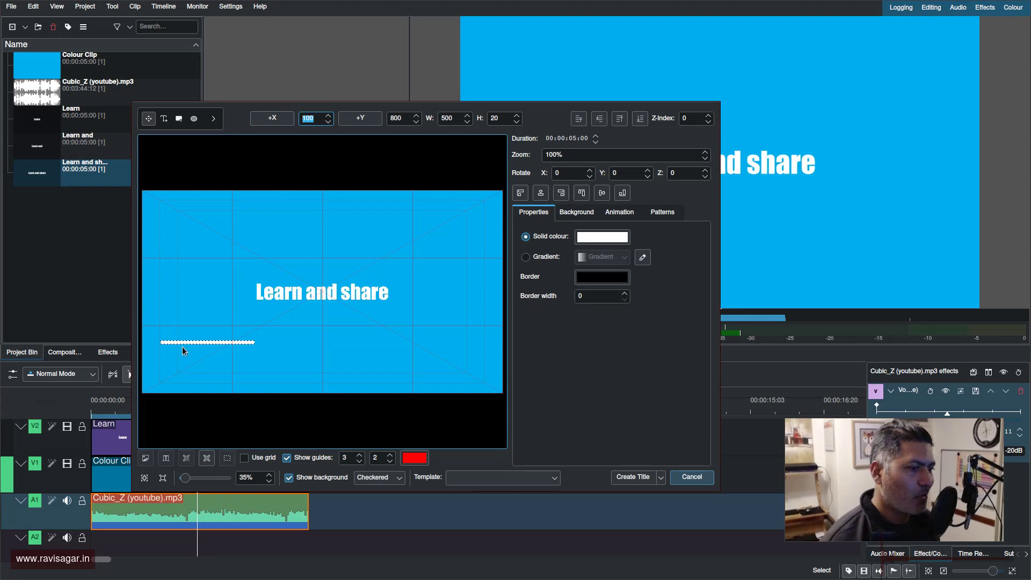
# Centre the rectangle horizontally and vertically in the frame, trying top alignment along the way.
pyautogui.click(539, 196)
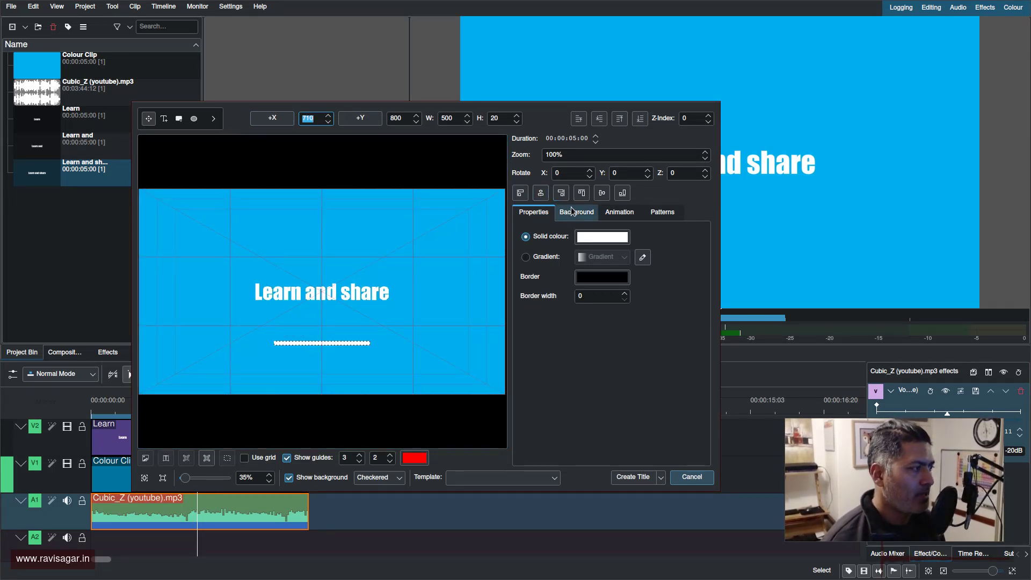
pyautogui.click(581, 193)
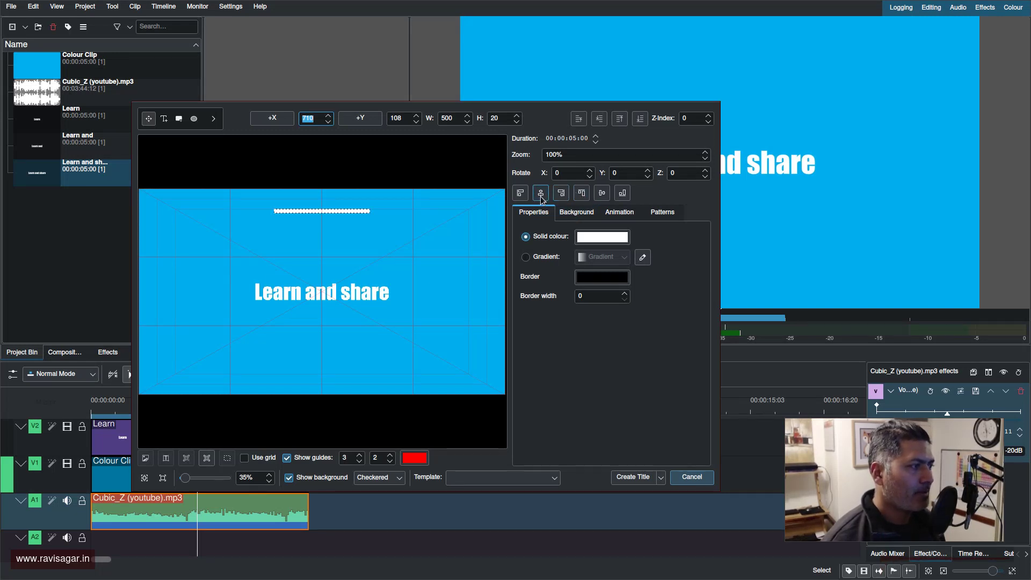
pyautogui.click(601, 197)
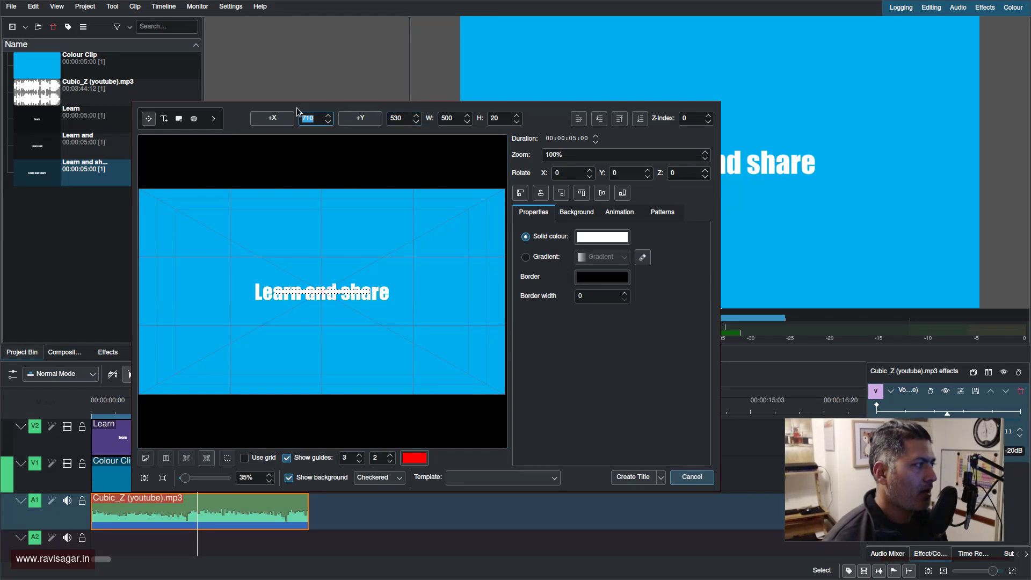
pyautogui.scroll(5, 320, 116)
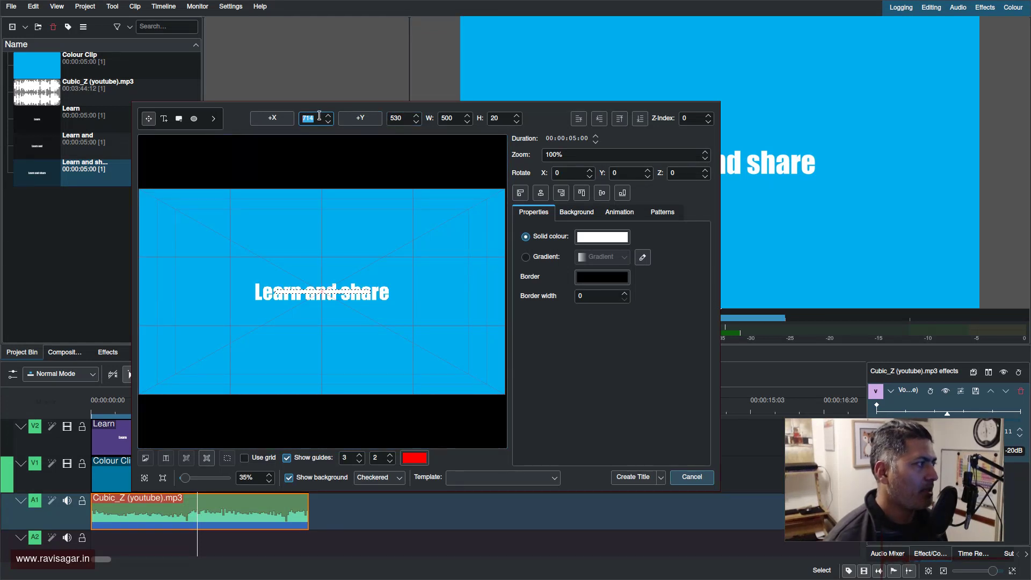
pyautogui.scroll(-5, 317, 113)
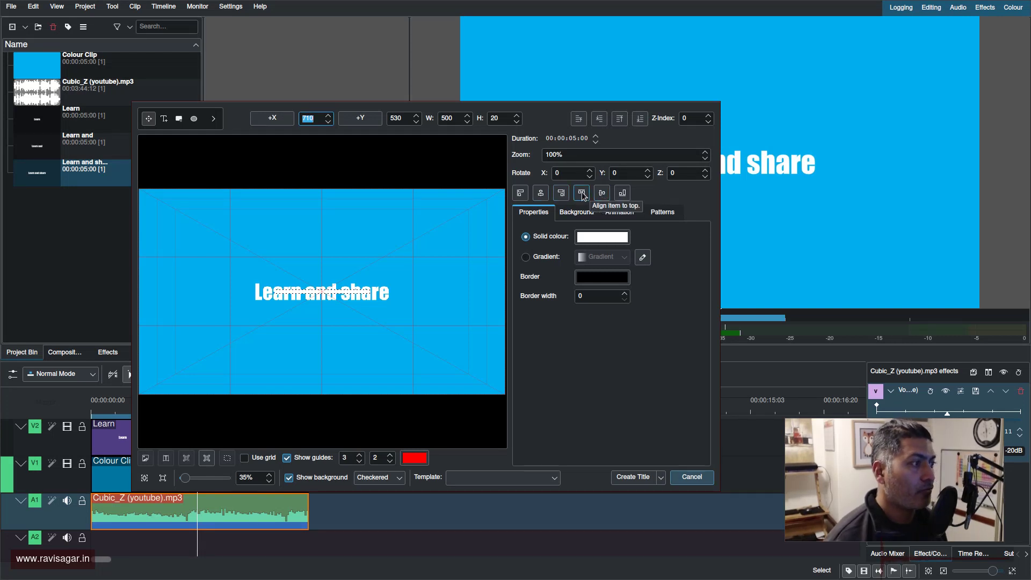
# Increase the rectangle's Y position until it sits just beneath the "Learn and share" text.
pyautogui.click(402, 119)
pyautogui.scroll(15, 402, 119)
pyautogui.scroll(20, 399, 115)
pyautogui.scroll(10, 397, 116)
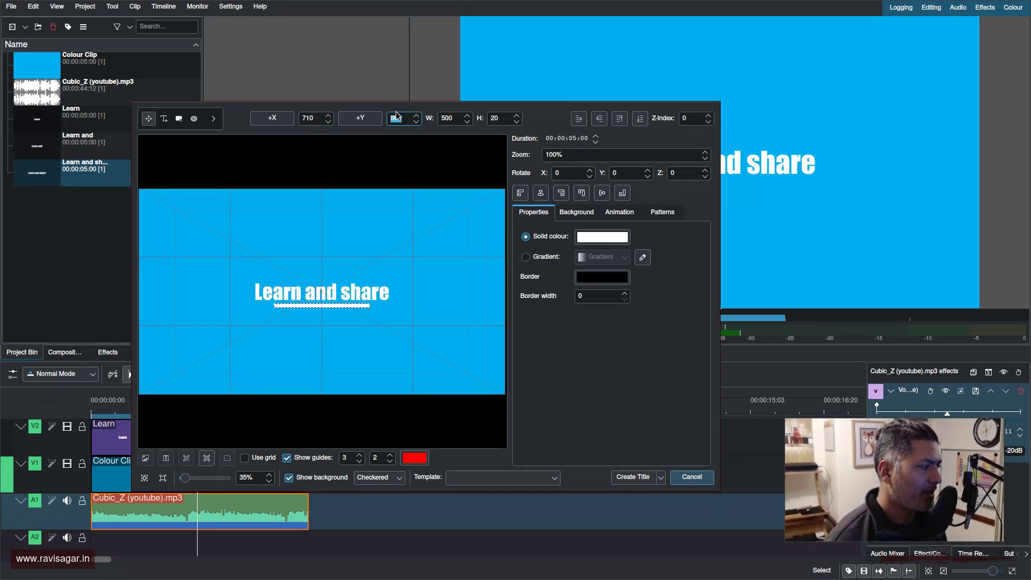
# Create the underline title clip and place it on V2 directly after the "Learn and share" clip.
pyautogui.click(632, 477)
pyautogui.moveTo(43, 193); pyautogui.dragTo(252, 438)
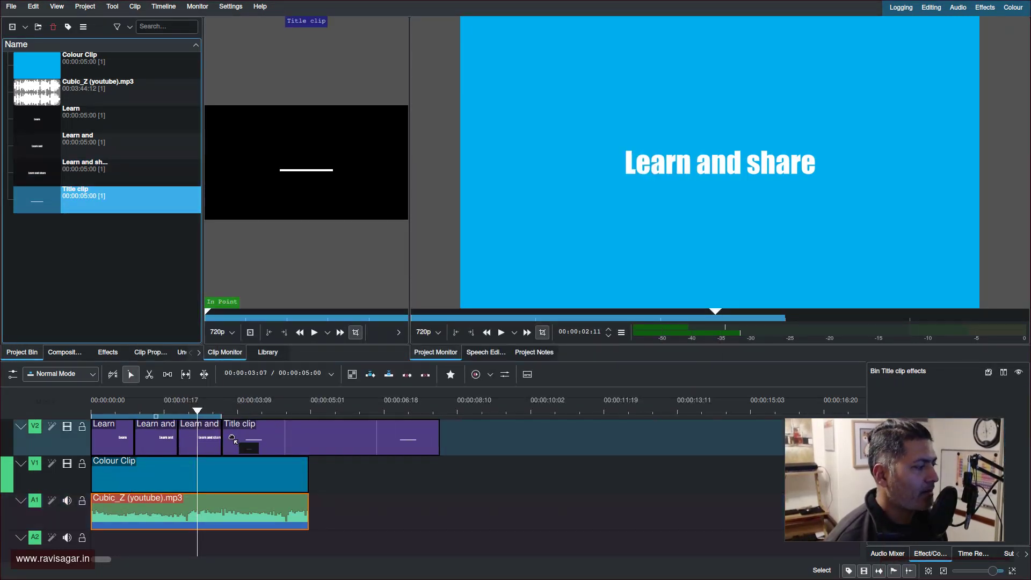
pyautogui.click(438, 438)
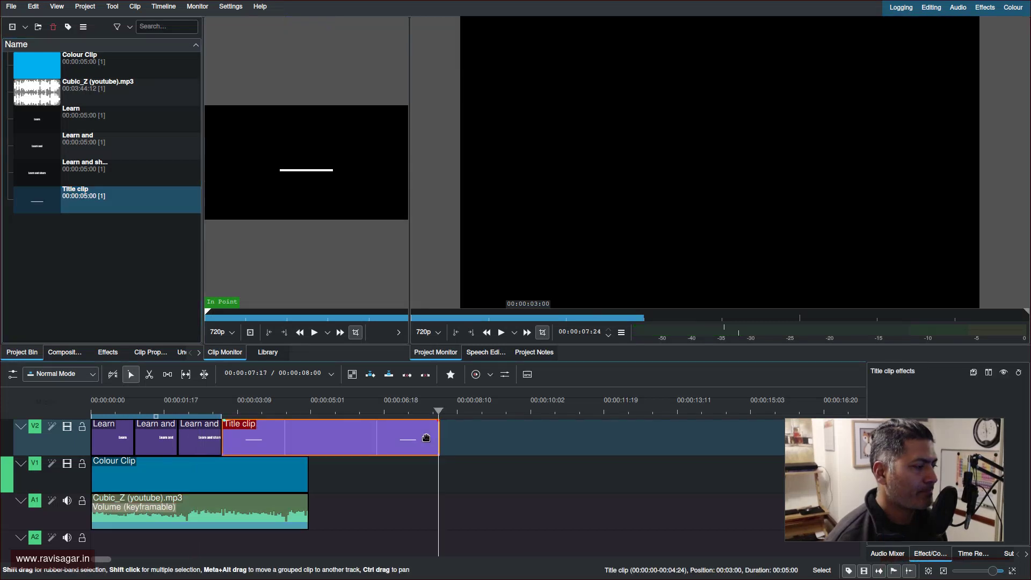
# Trim the underline title clip on V2 so it ends together with the Colour Clip, and preview it just past three seconds.
pyautogui.moveTo(438, 438); pyautogui.dragTo(309, 438)
pyautogui.moveTo(205, 404); pyautogui.dragTo(232, 423)
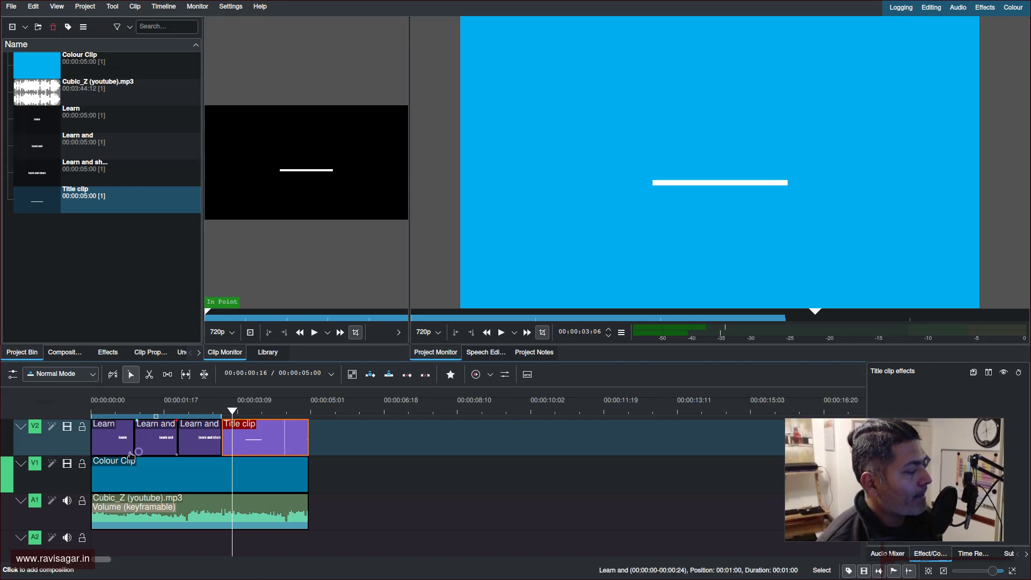
# Insert one video track above V2 and move the underline title clip onto it, overlapping the text titles.
pyautogui.rightClick(6, 440)
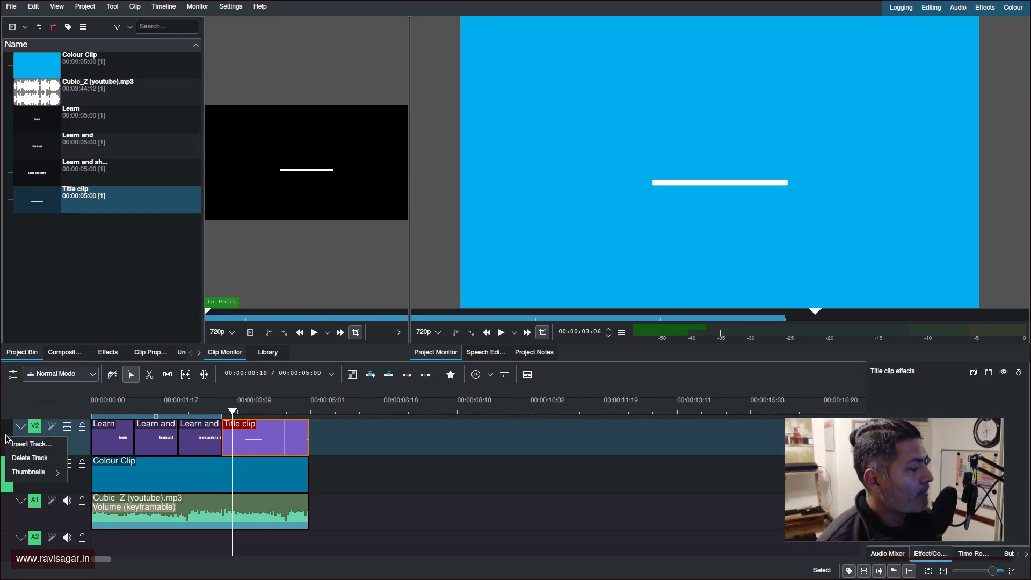
pyautogui.click(31, 446)
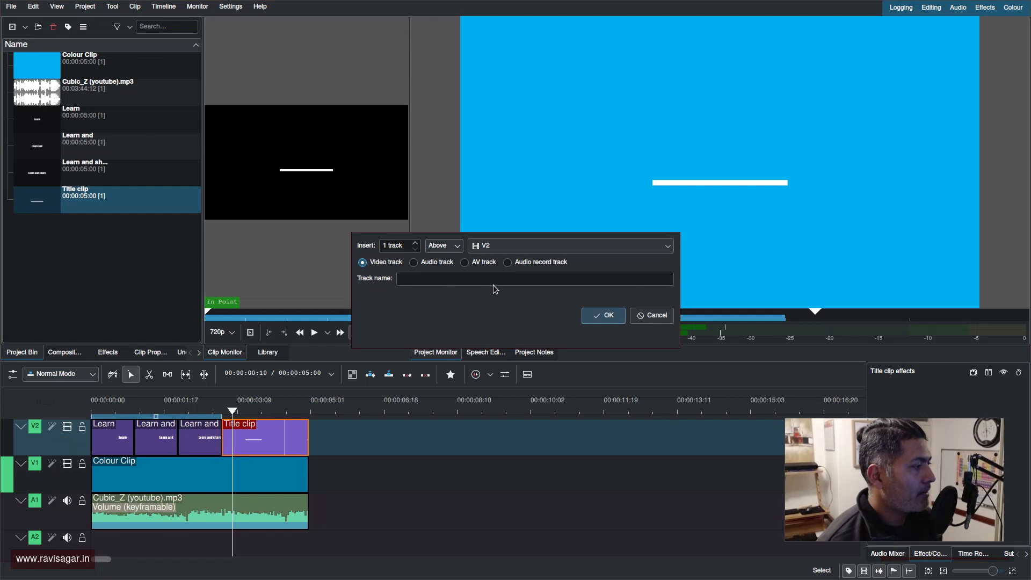
pyautogui.click(605, 315)
pyautogui.moveTo(248, 478); pyautogui.dragTo(154, 442)
# Preview the underline overlaid on the text titles, from the start of the timeline through the "Learn and share" clip.
pyautogui.click(92, 412)
pyautogui.moveTo(93, 411)
pyautogui.mouseDown()
pyautogui.moveTo(202, 427)
pyautogui.moveTo(92, 420)
pyautogui.mouseUp()
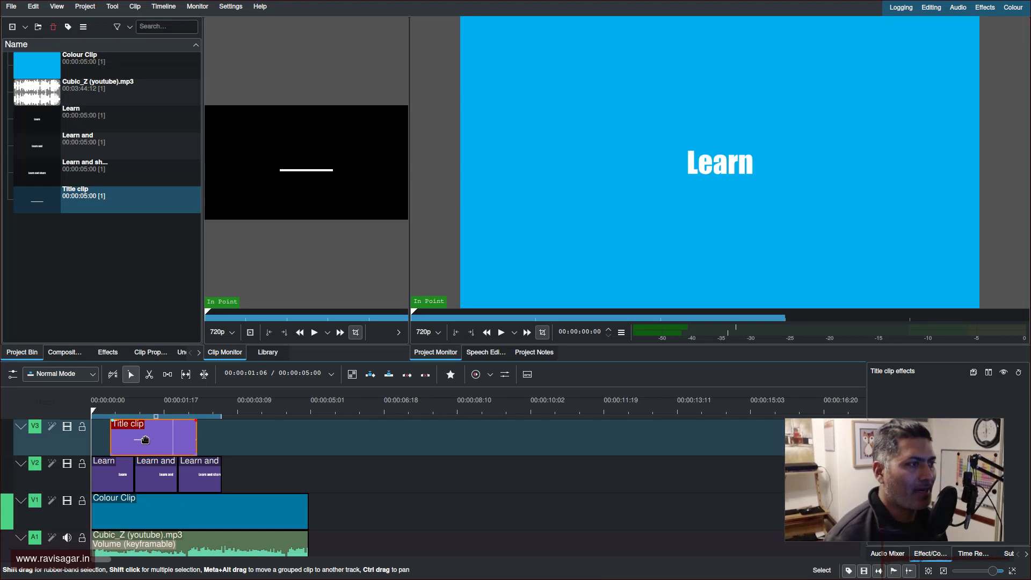
pyautogui.click(131, 410)
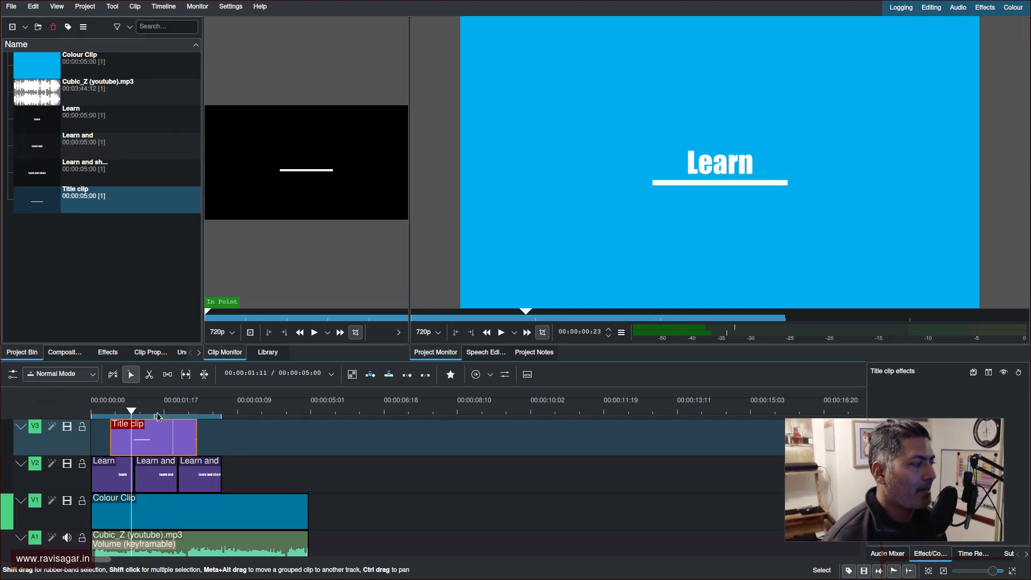
pyautogui.moveTo(155, 417); pyautogui.dragTo(183, 411)
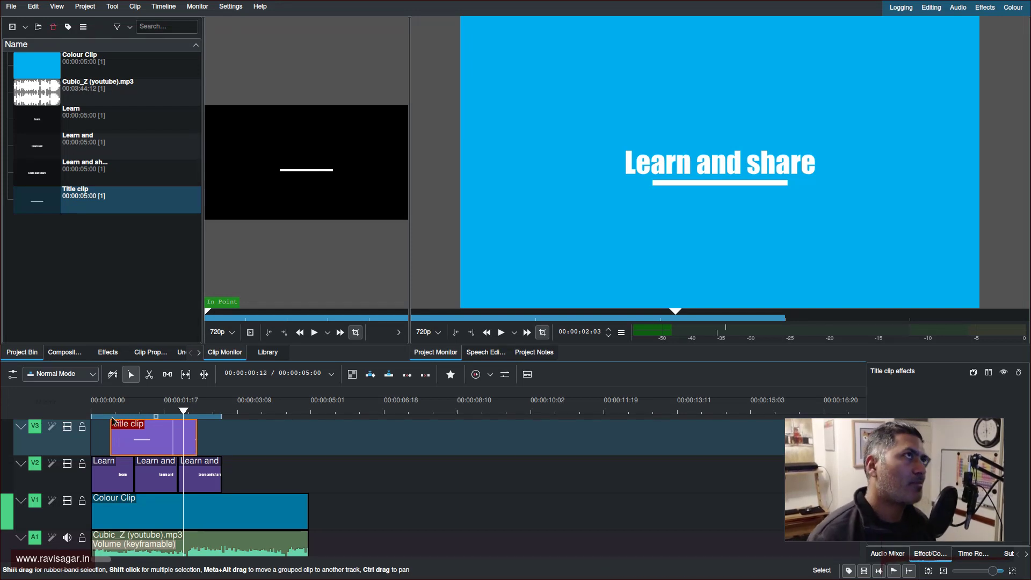
# Search the effects for "trans" and apply the Transform effect to the underline title clip on V3.
pyautogui.click(107, 352)
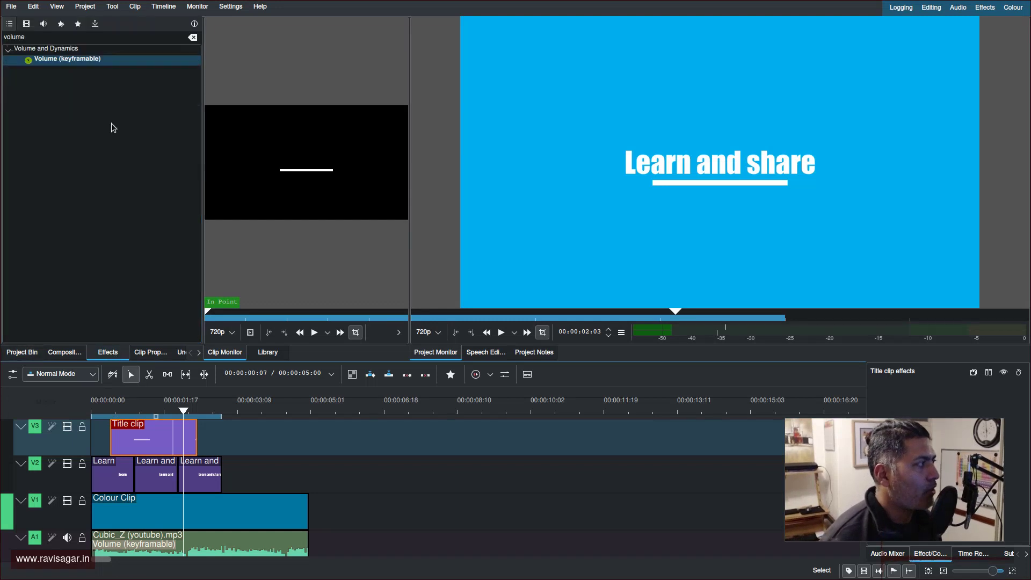
pyautogui.click(72, 36)
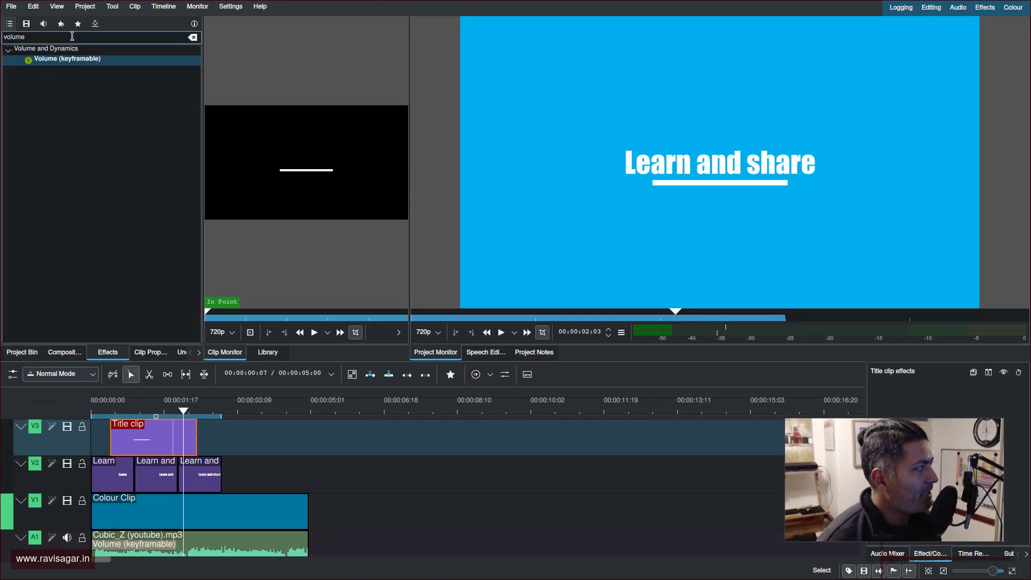
pyautogui.hotkey('ctrl', 'a')
pyautogui.press('BackSpace')
pyautogui.write('trans')
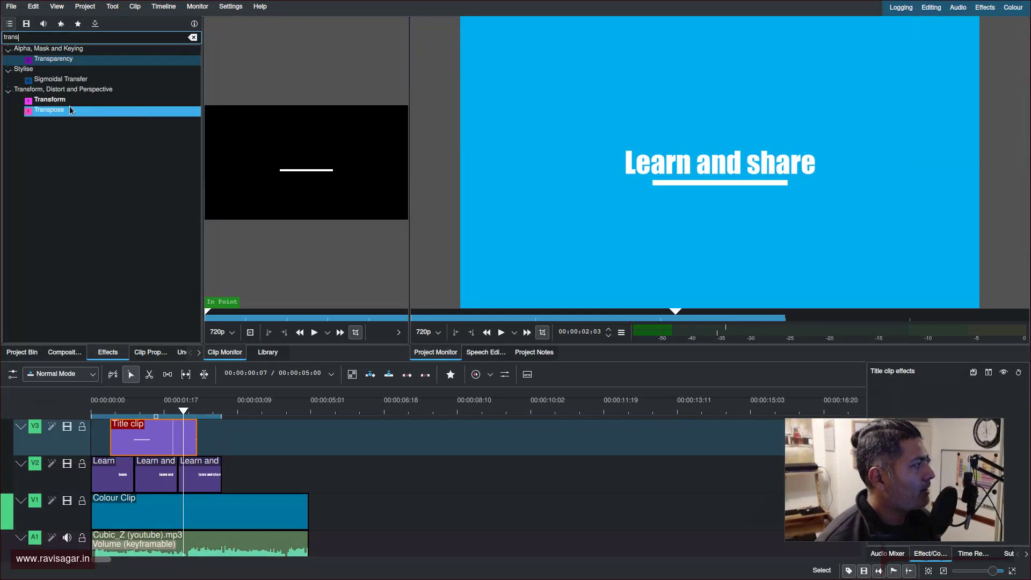
pyautogui.moveTo(50, 100); pyautogui.dragTo(155, 446)
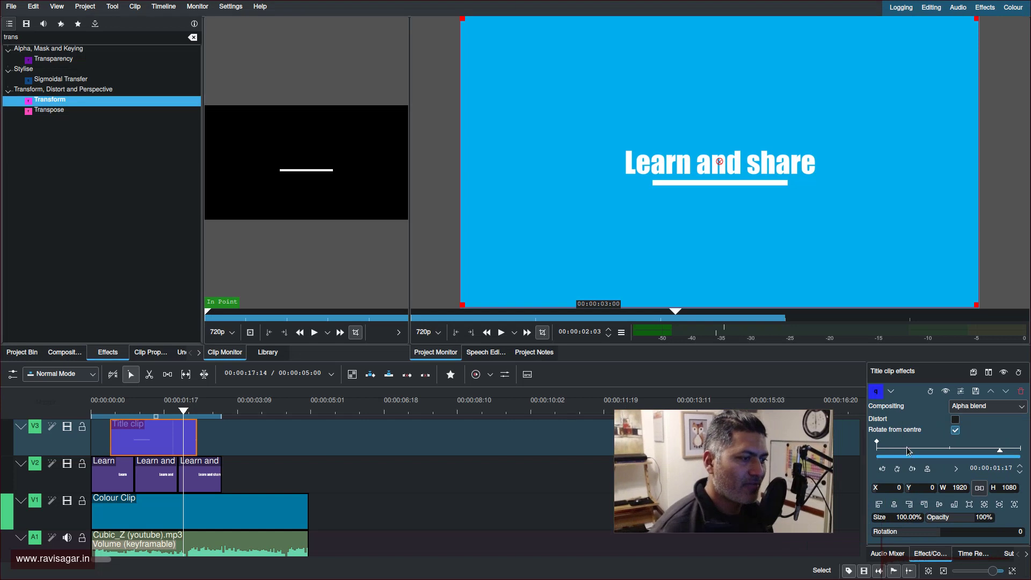
# Add a Transform keyframe at 00:00:01:11 in the underline clip with 0% opacity, and scrub through the fade.
pyautogui.moveTo(866, 369); pyautogui.dragTo(816, 369)
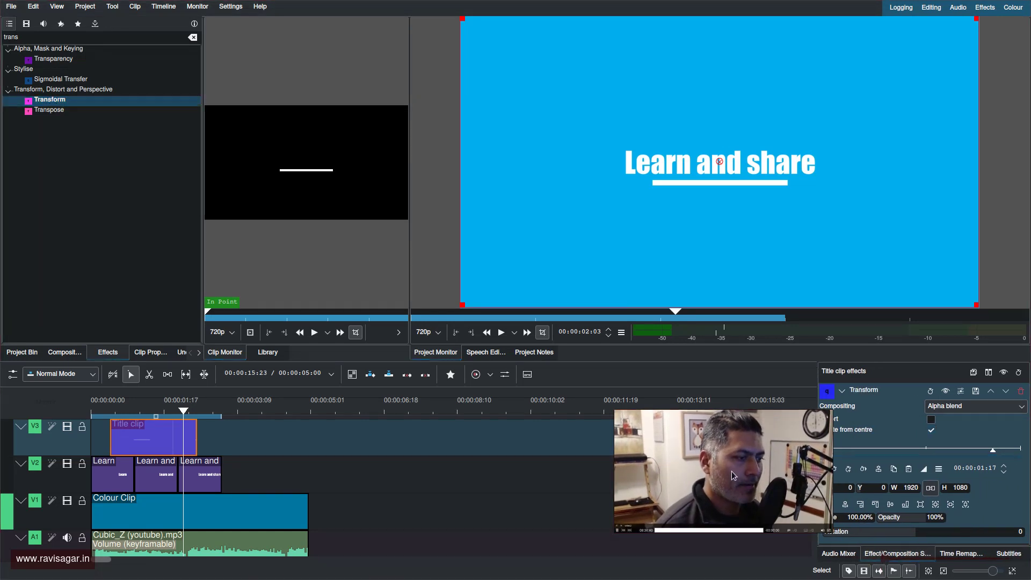
pyautogui.click(818, 460)
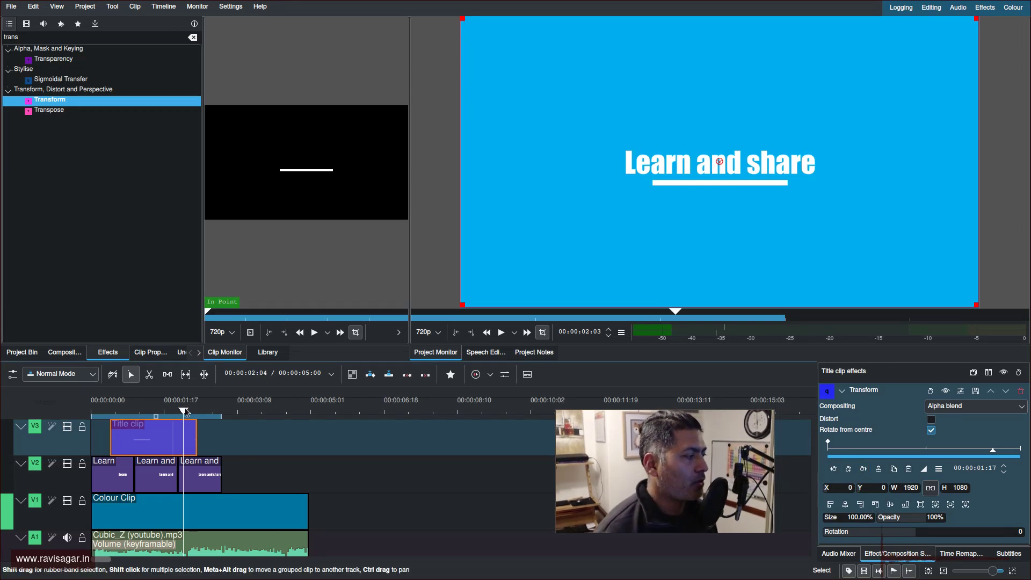
pyautogui.moveTo(863, 450); pyautogui.dragTo(973, 451)
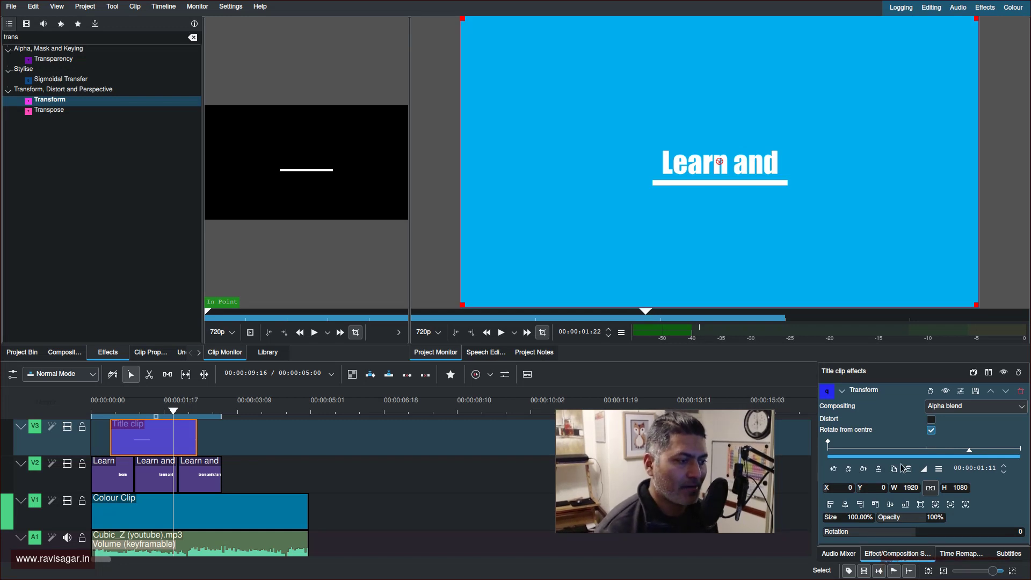
pyautogui.click(849, 468)
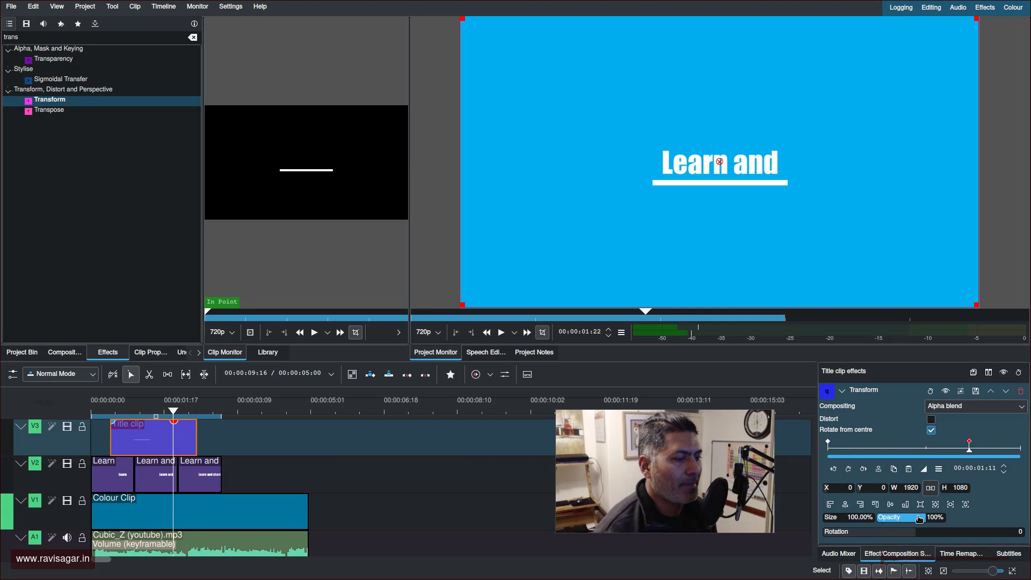
pyautogui.moveTo(920, 517); pyautogui.dragTo(861, 518)
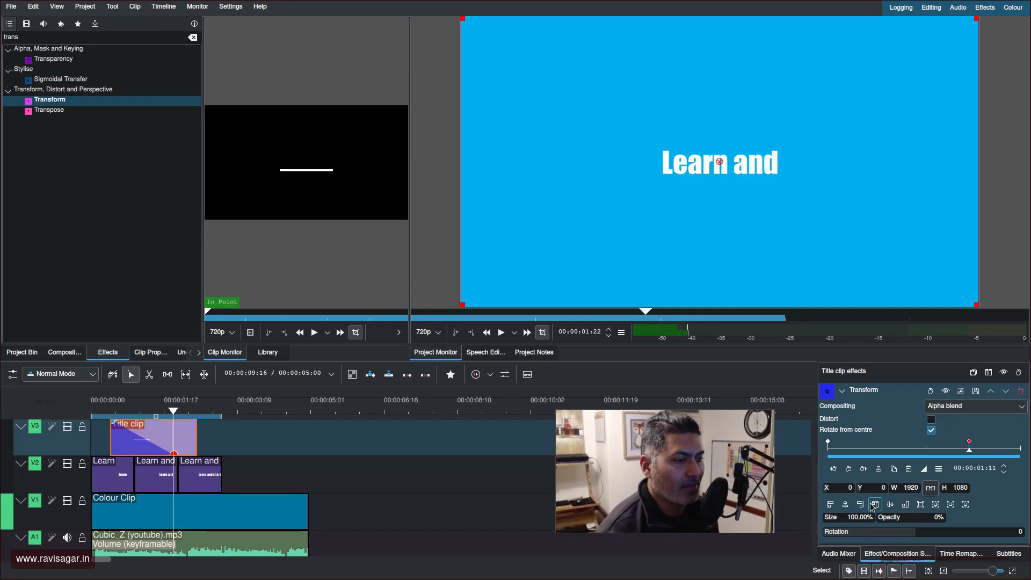
pyautogui.moveTo(842, 456); pyautogui.dragTo(923, 458)
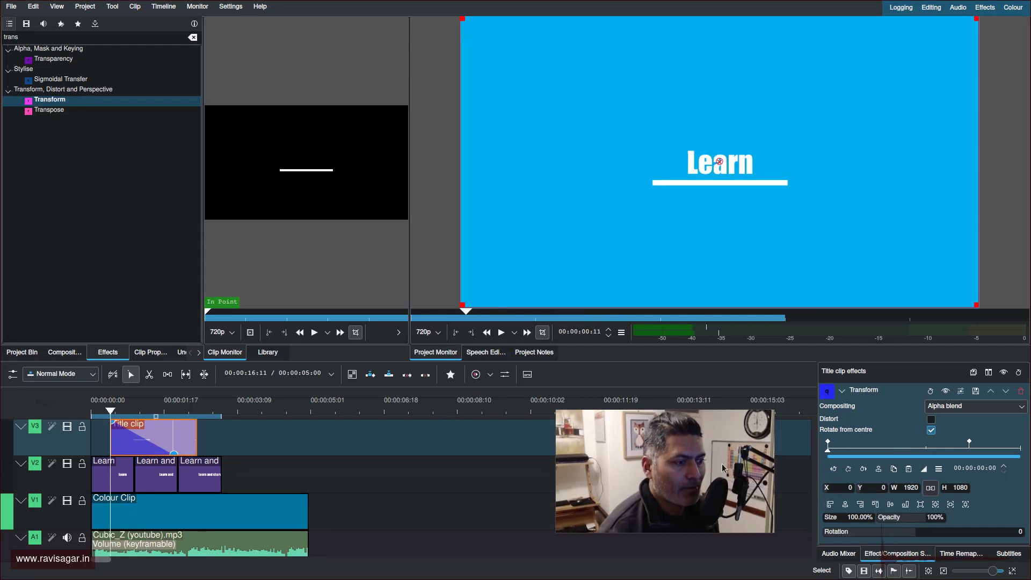
# Set the X position to 50 at the underline's second Transform keyframe, and scrub through the combined movement and fade.
pyautogui.click(967, 443)
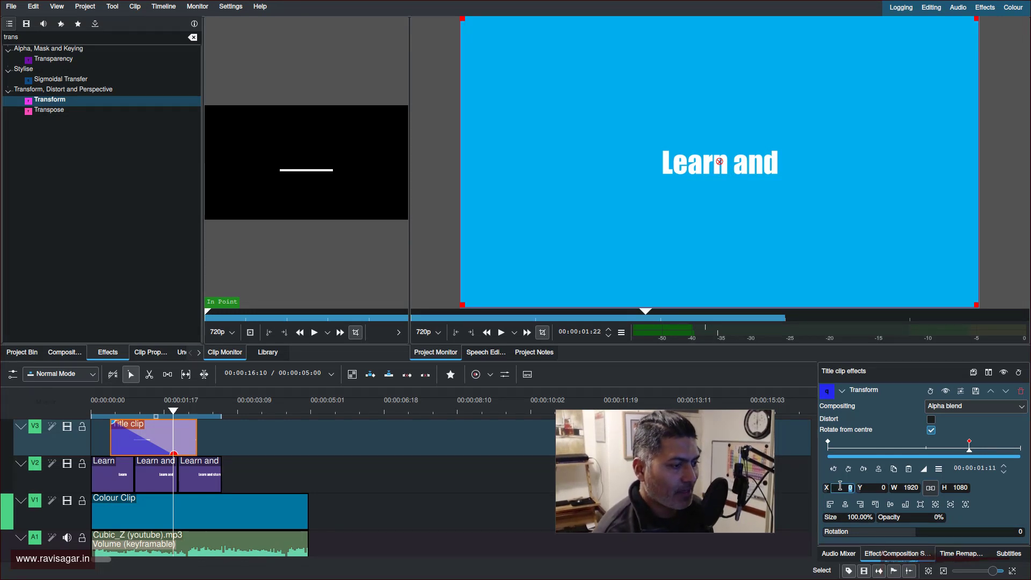
pyautogui.press('Return')
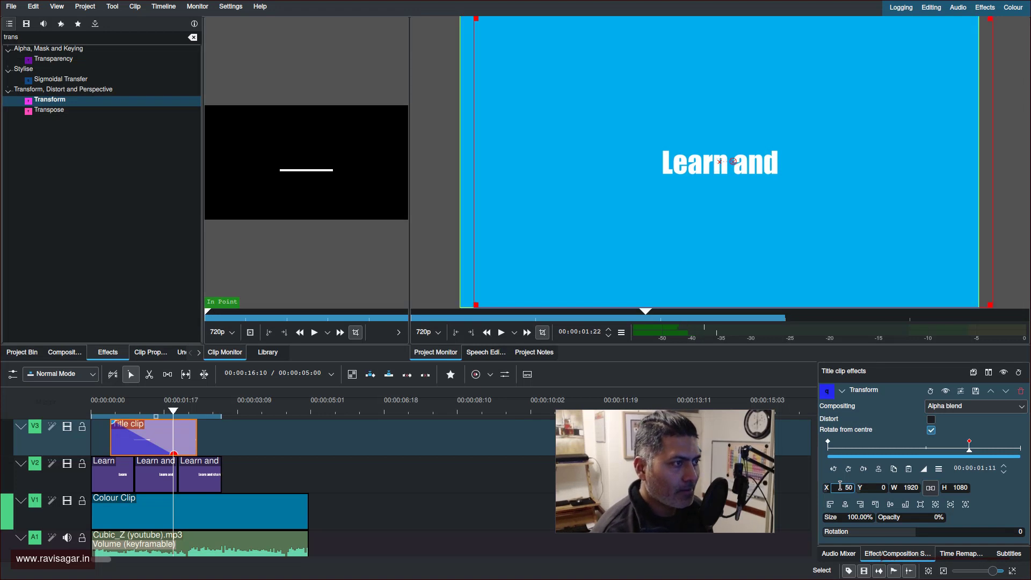
pyautogui.click(833, 447)
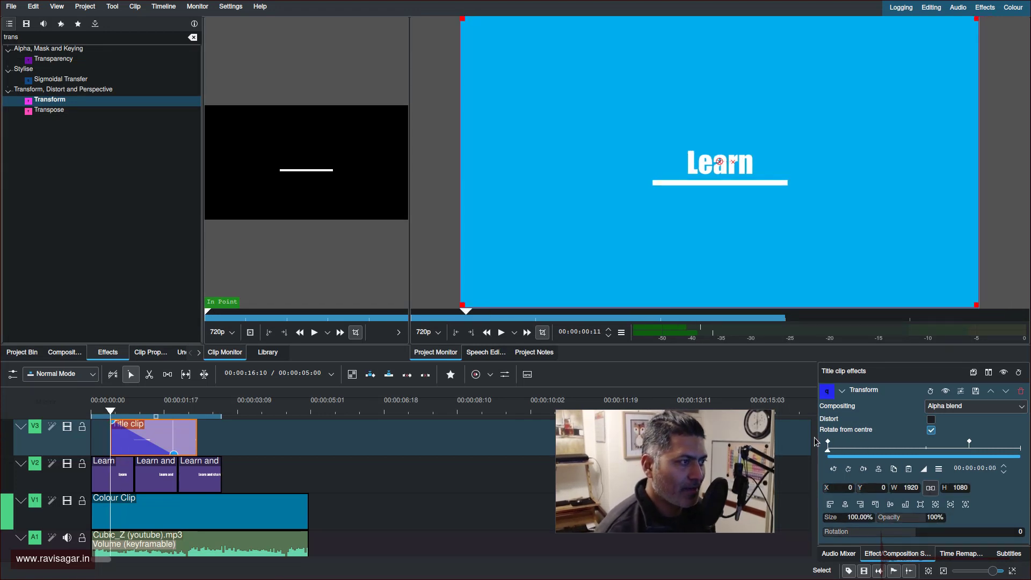
pyautogui.moveTo(839, 445); pyautogui.dragTo(920, 454)
# Play the whole intro sequence from the beginning of the timeline to check the animated underline.
pyautogui.click(111, 412)
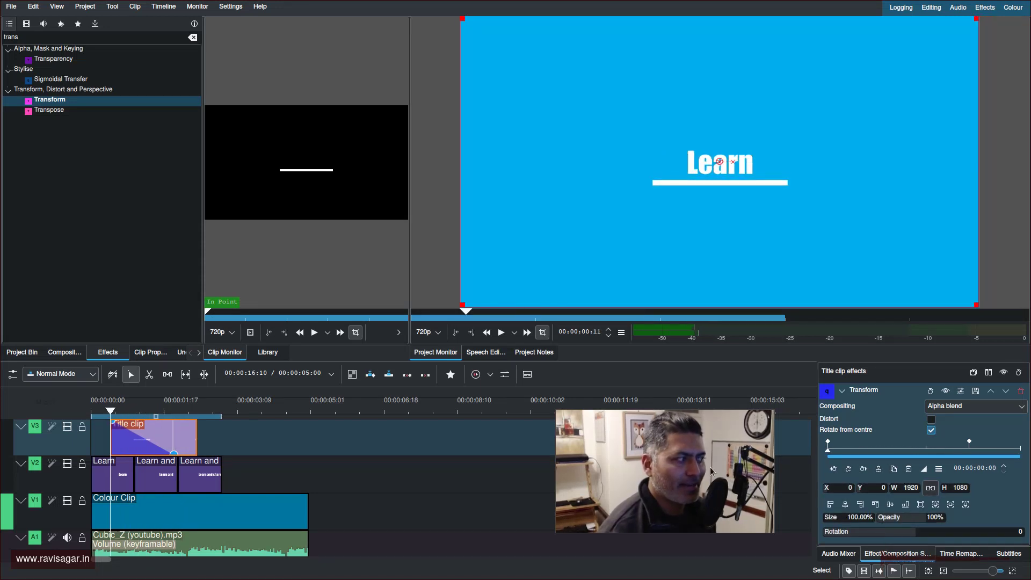
pyautogui.press('Home')
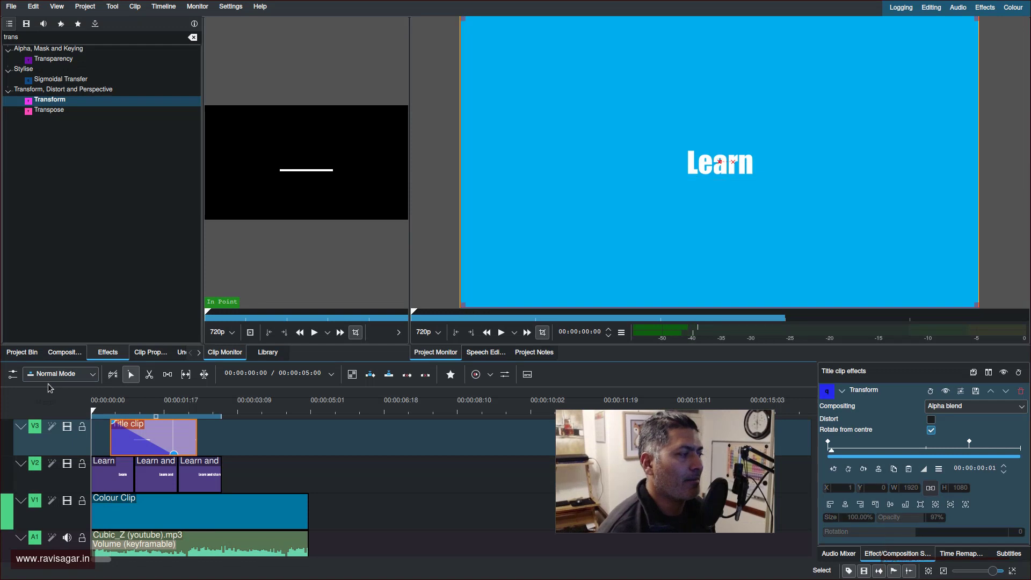
pyautogui.press('space')
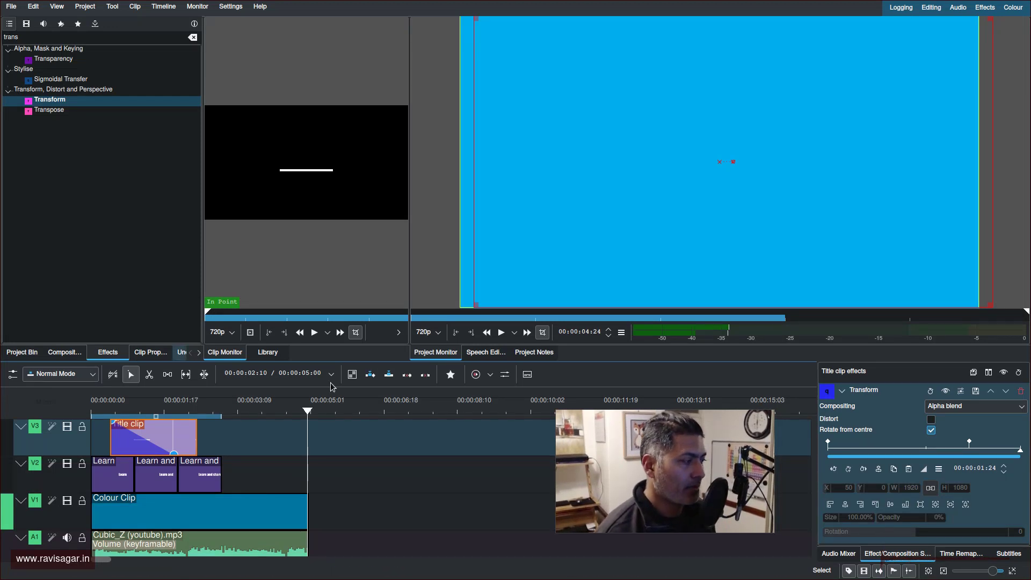
# Enlarge the timeline area and return the playhead to the start of the project.
pyautogui.moveTo(319, 360); pyautogui.dragTo(359, 287)
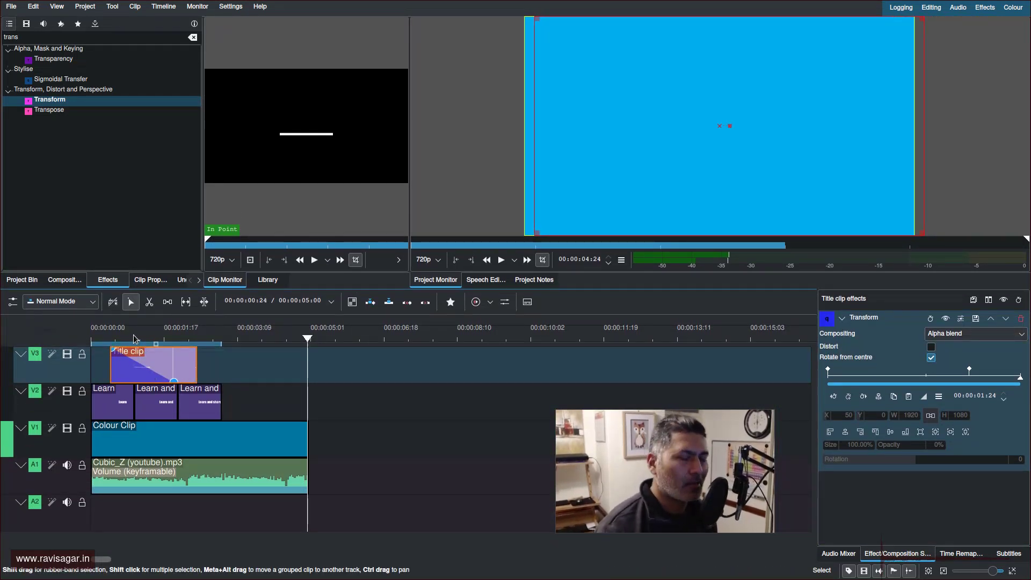
pyautogui.moveTo(134, 339); pyautogui.dragTo(71, 337)
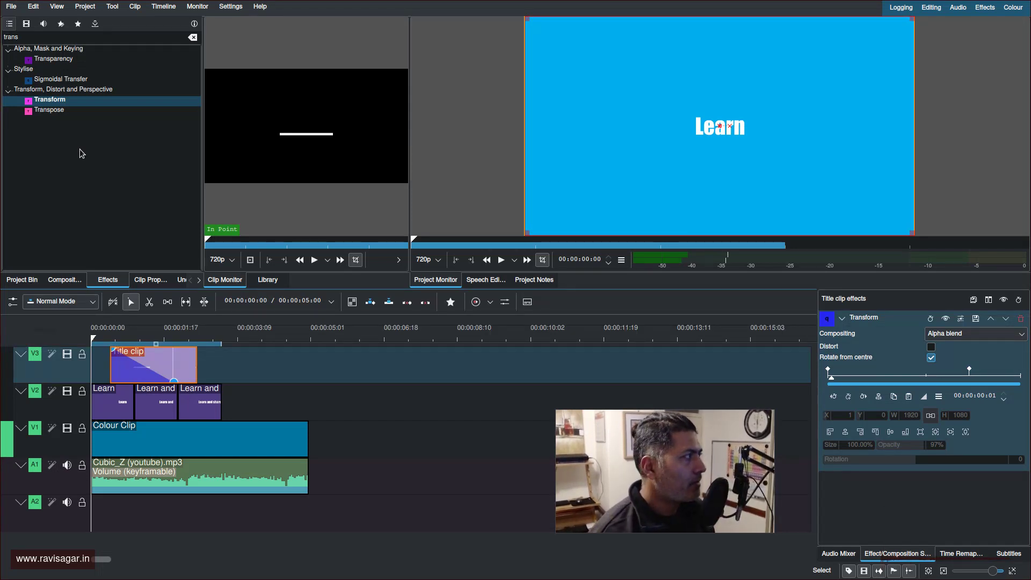
# Examine the project's render settings, including the output presets and file location, and close them without rendering.
pyautogui.click(85, 6)
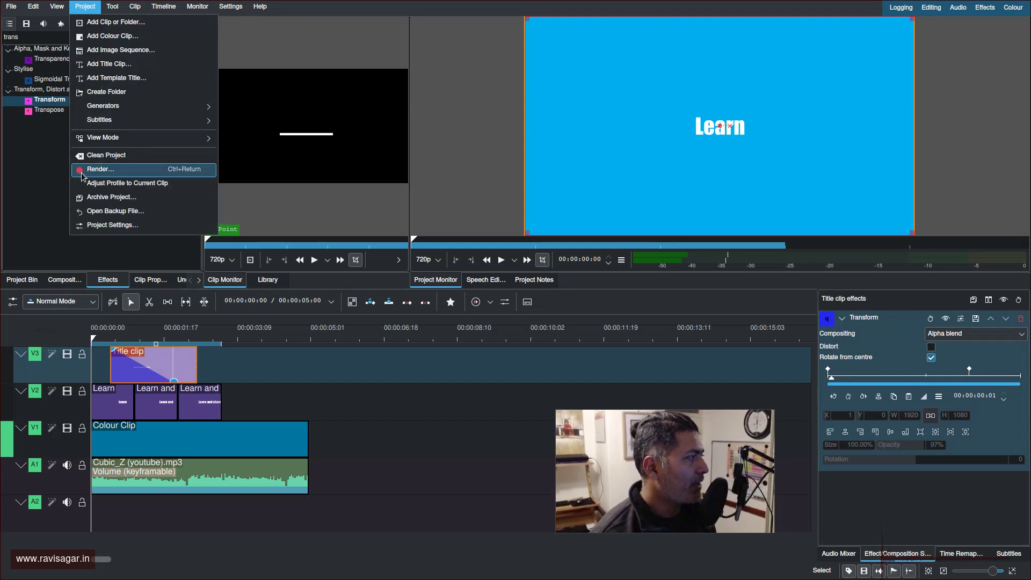
pyautogui.click(102, 171)
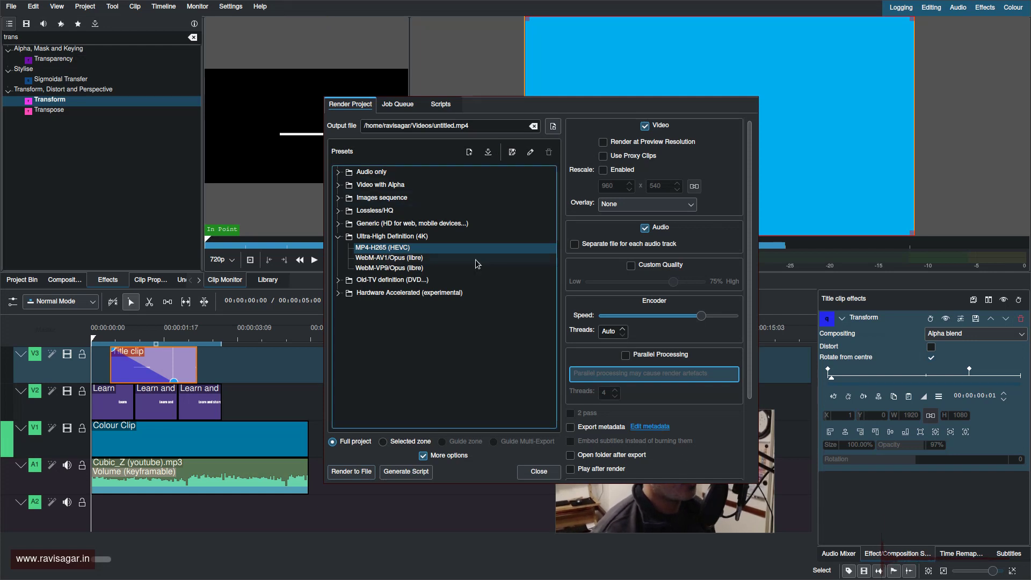
pyautogui.press('Escape')
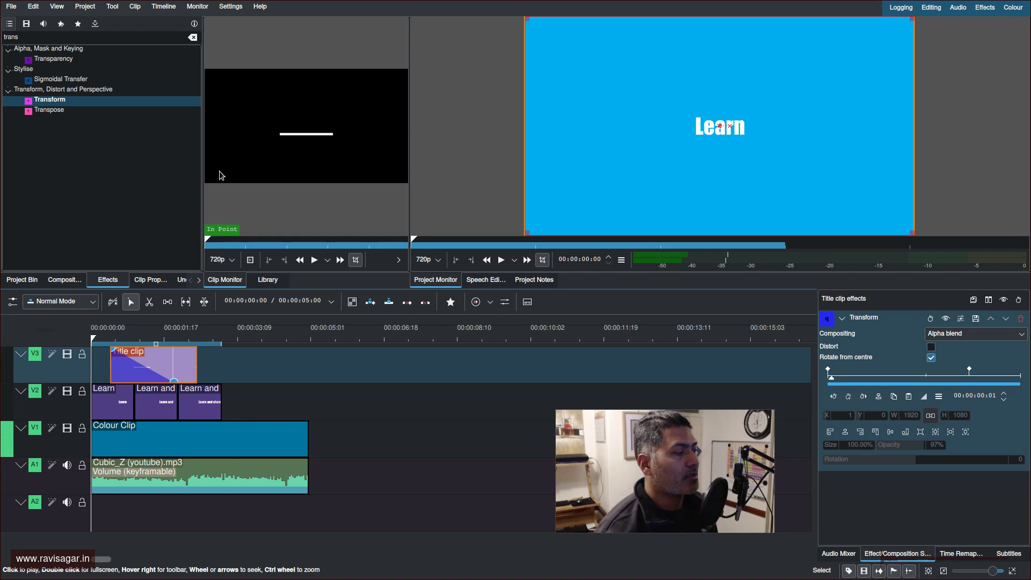
# Scrub to about 00:00:02:02 to check the frame showing the full "Learn and share" title.
pyautogui.click(178, 348)
pyautogui.moveTo(177, 348); pyautogui.dragTo(184, 368)
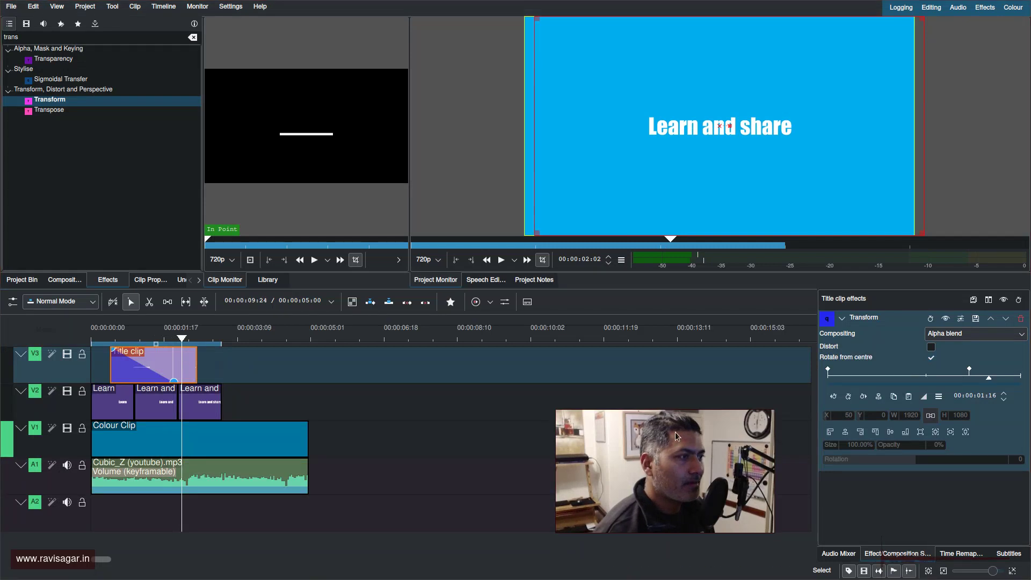